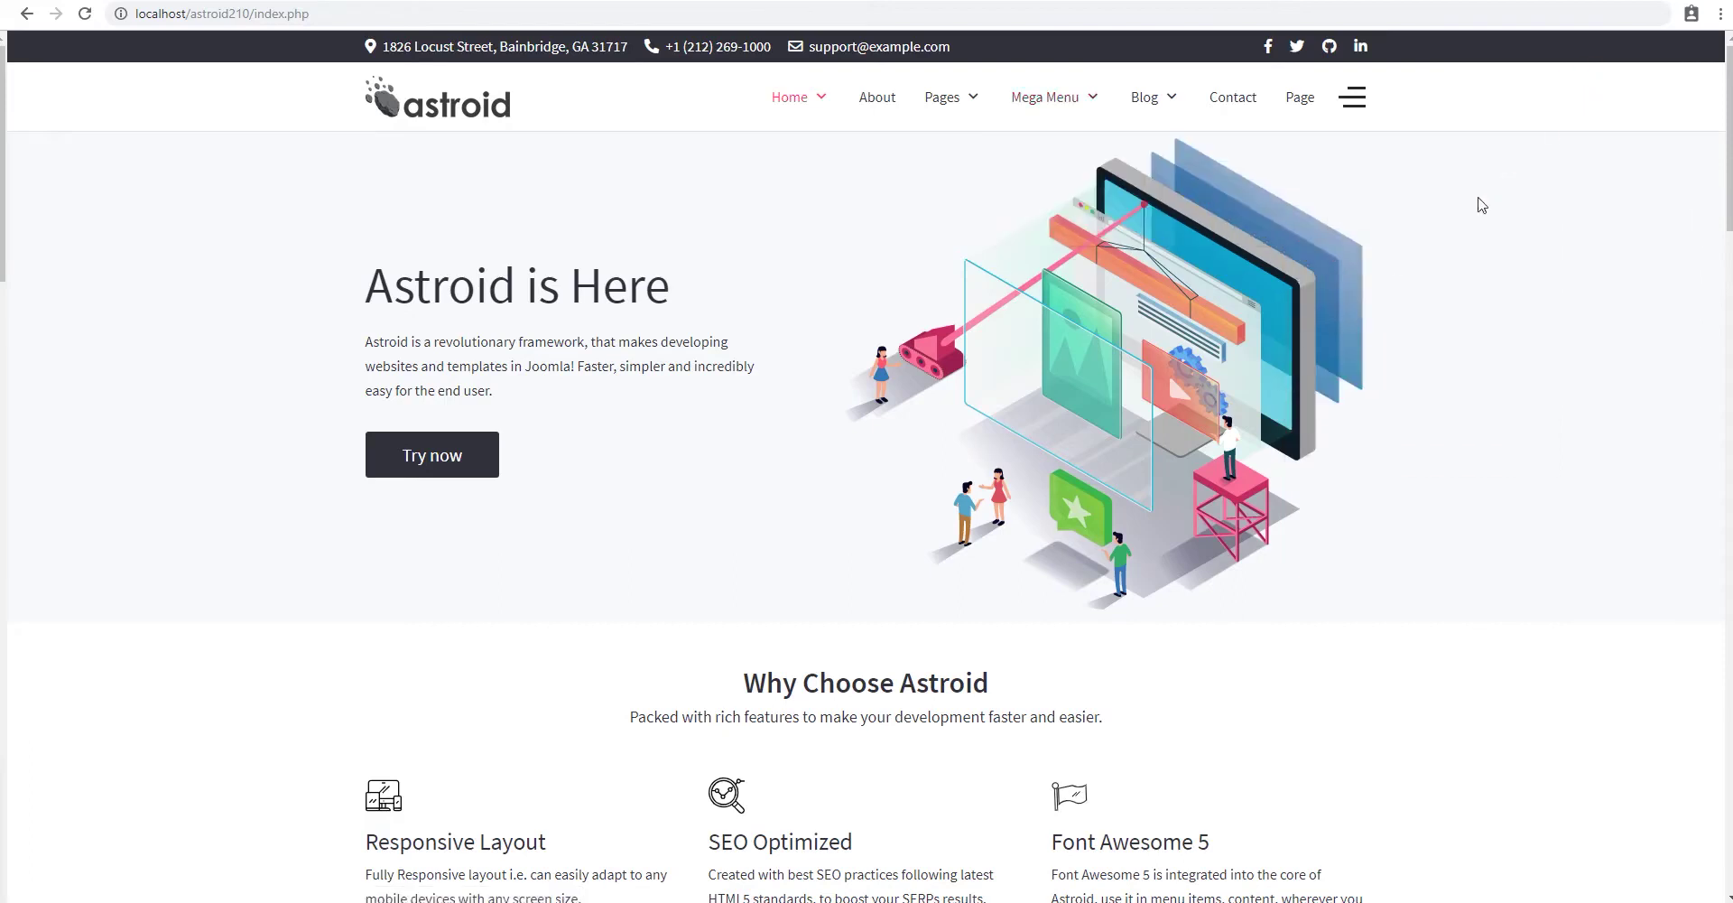
- Open the site's Mega Menu dropdown and preview its Blog Type, Layouts and Features submenus
click(1042, 91)
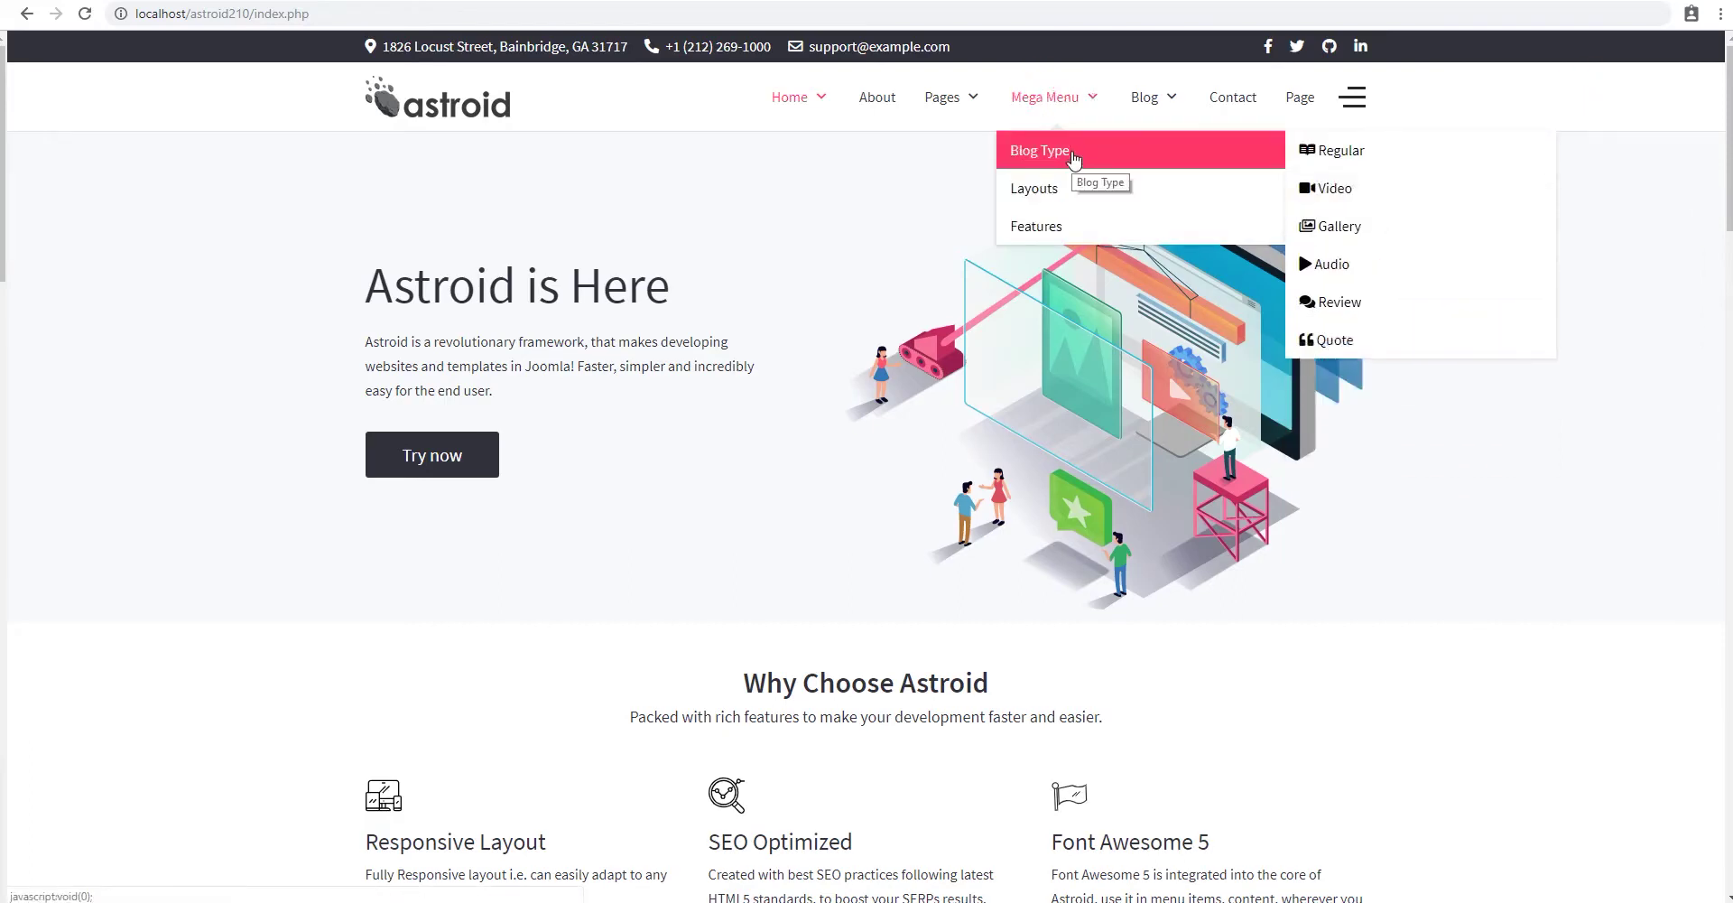
mouse_move(1083, 226)
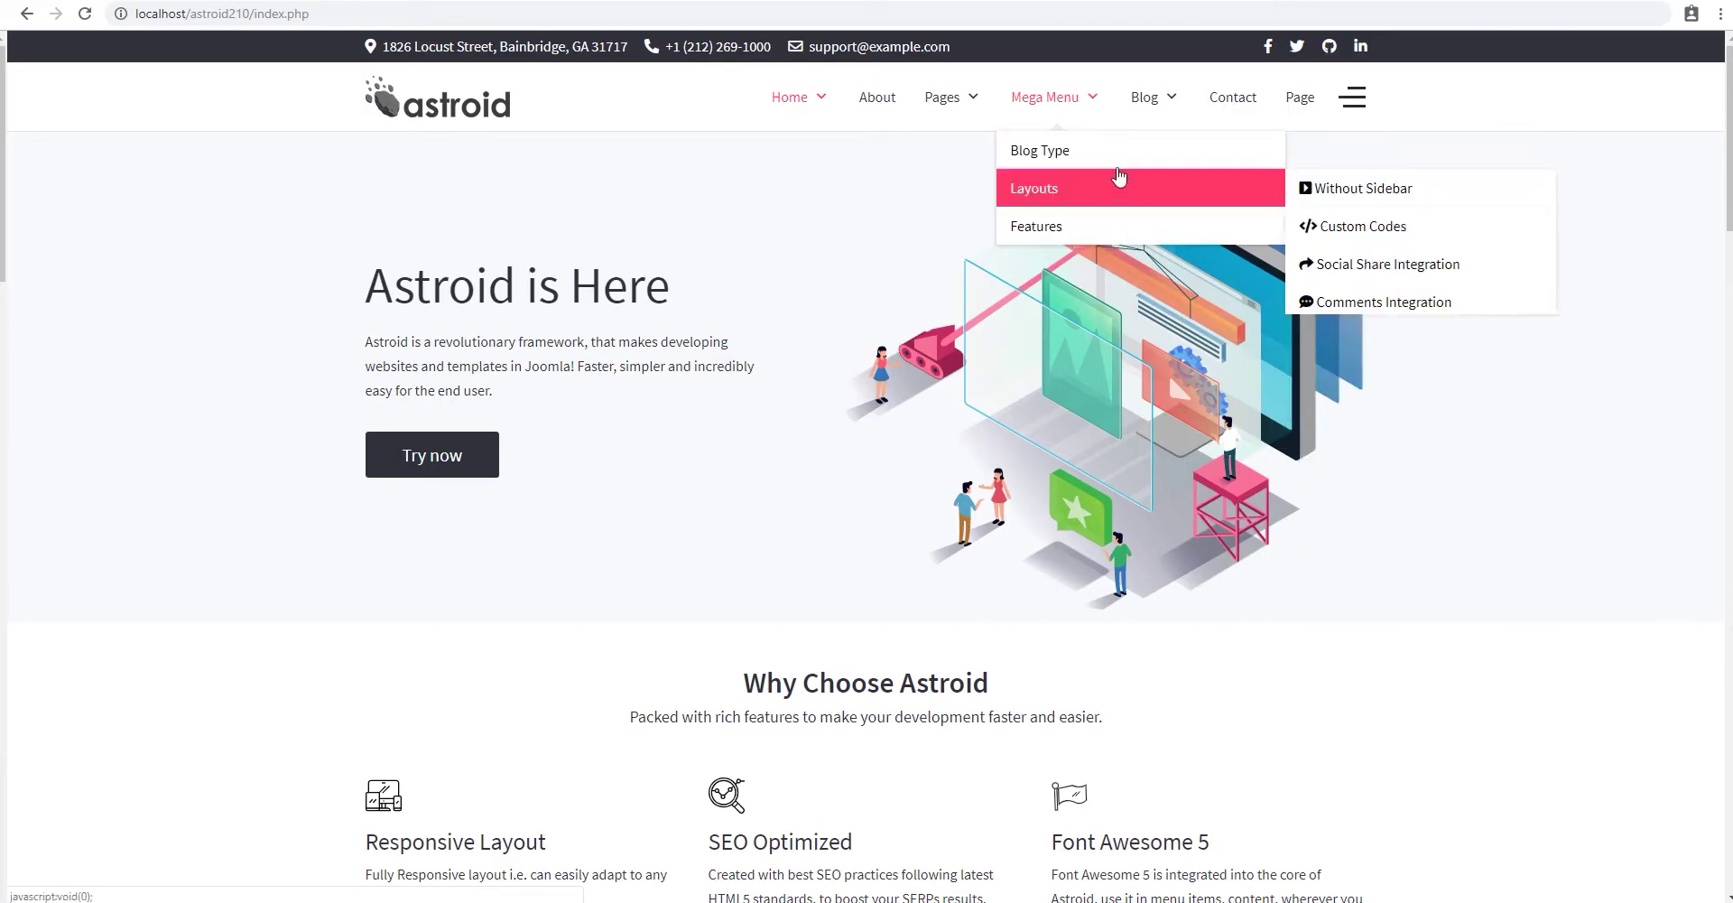
mouse_move(1108, 177)
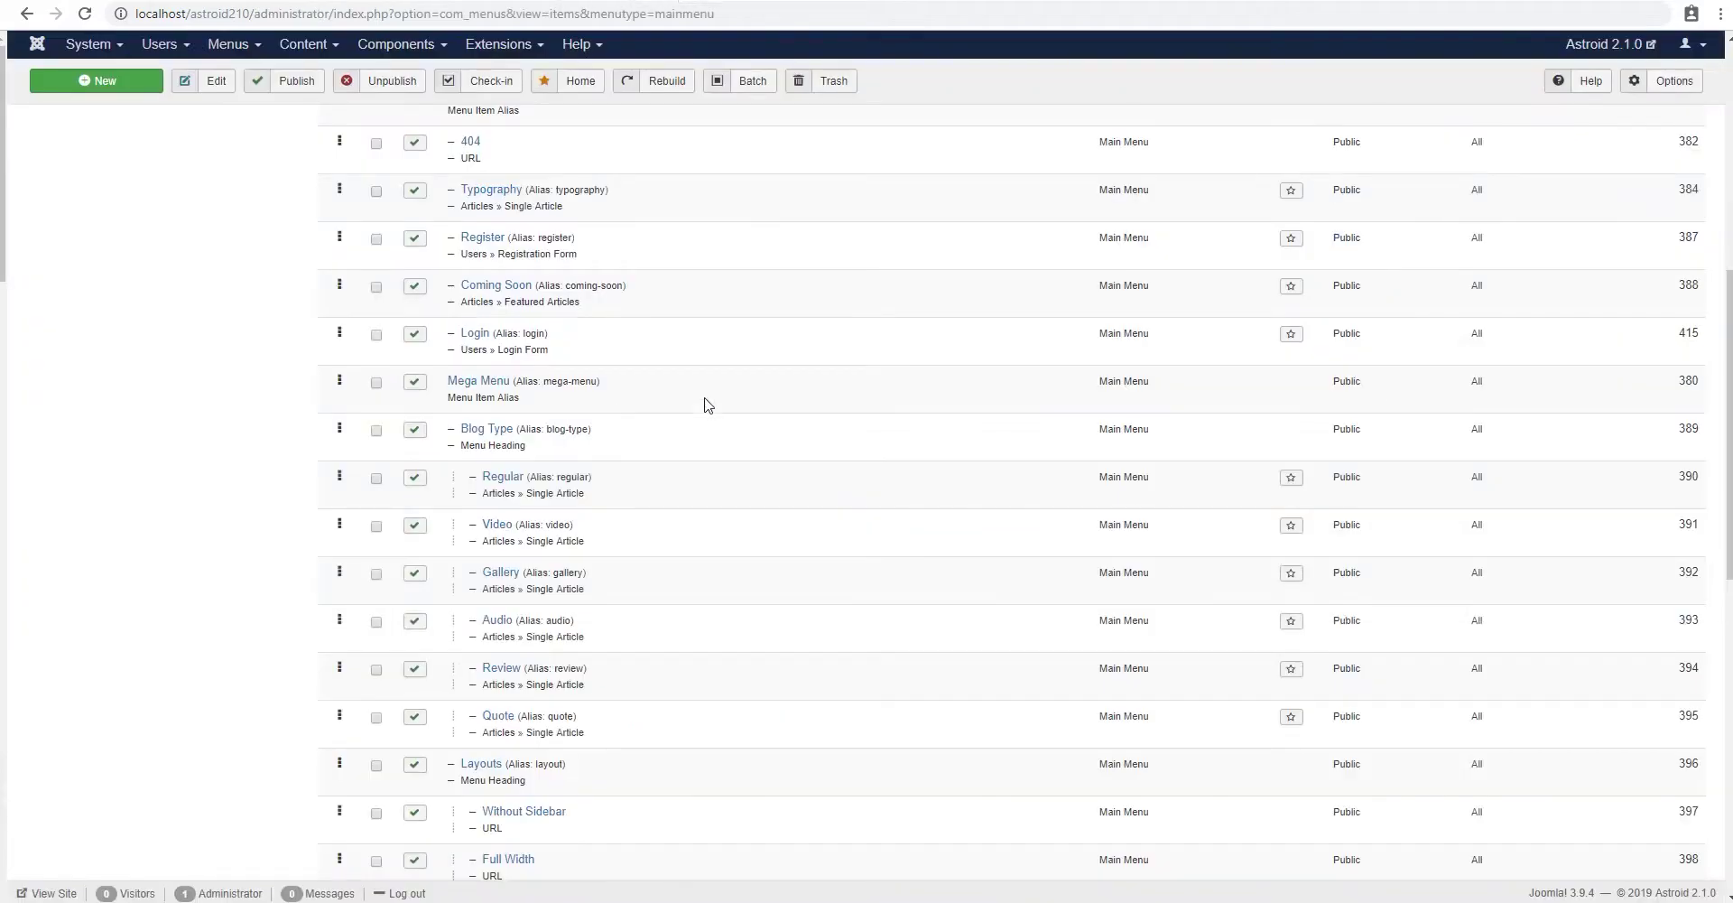
- Scroll the Main Menu items list and highlight the Mega Menu and Blog Type rows to inspect their nesting
scroll(708, 399, down, 1)
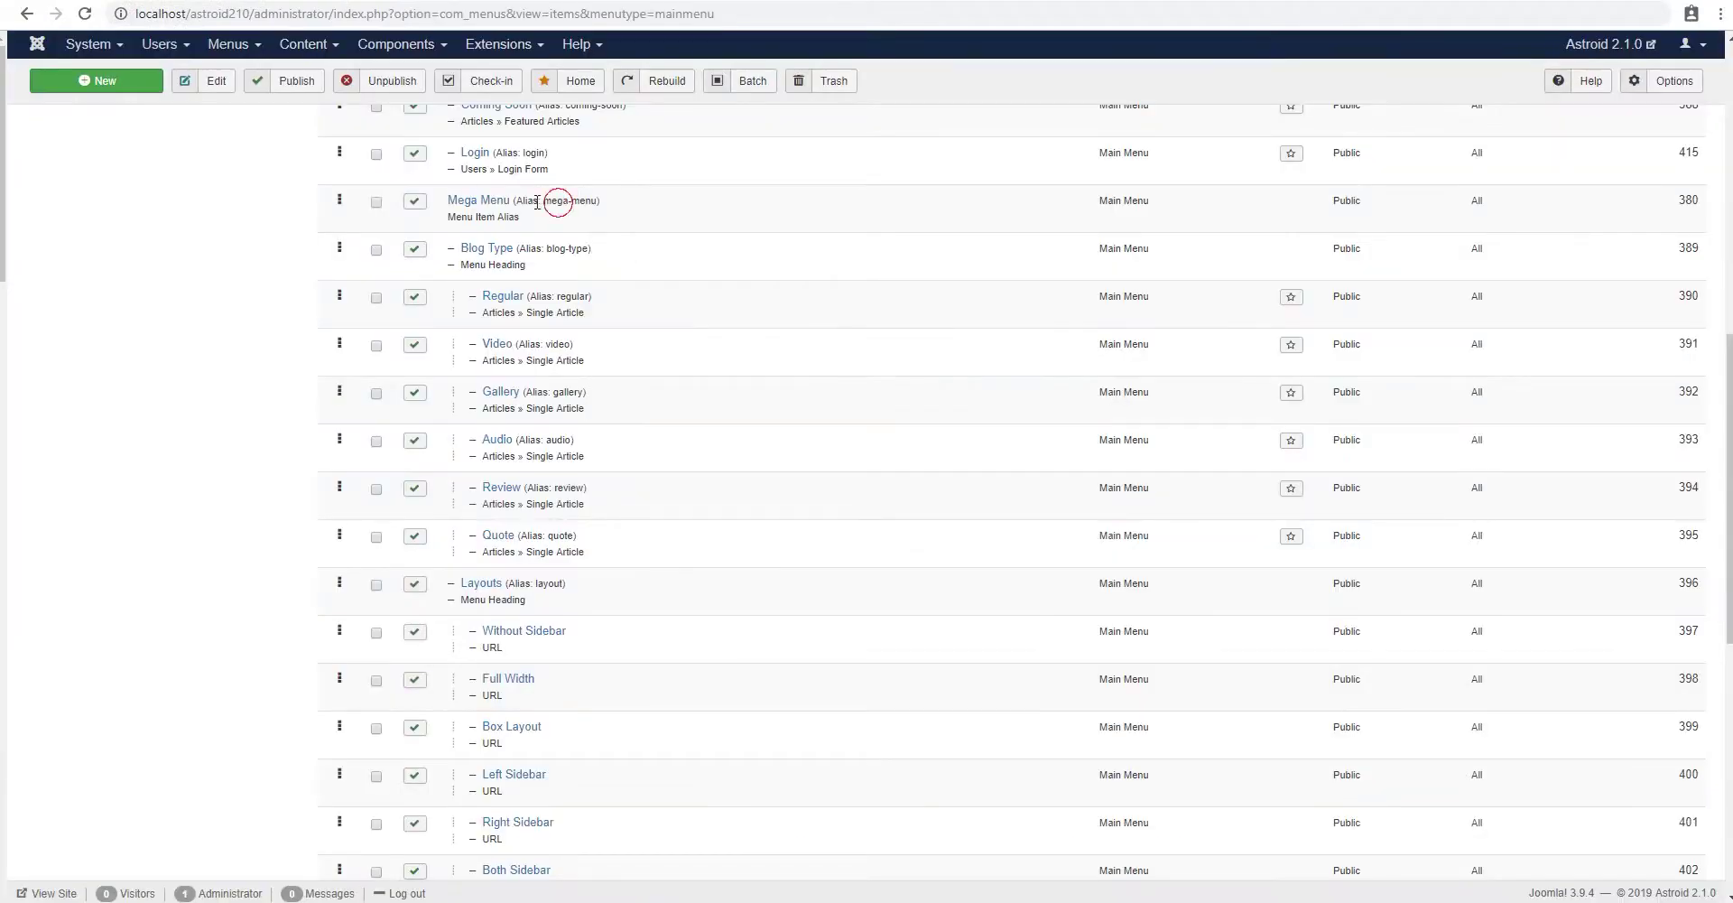
triple_click(542, 201)
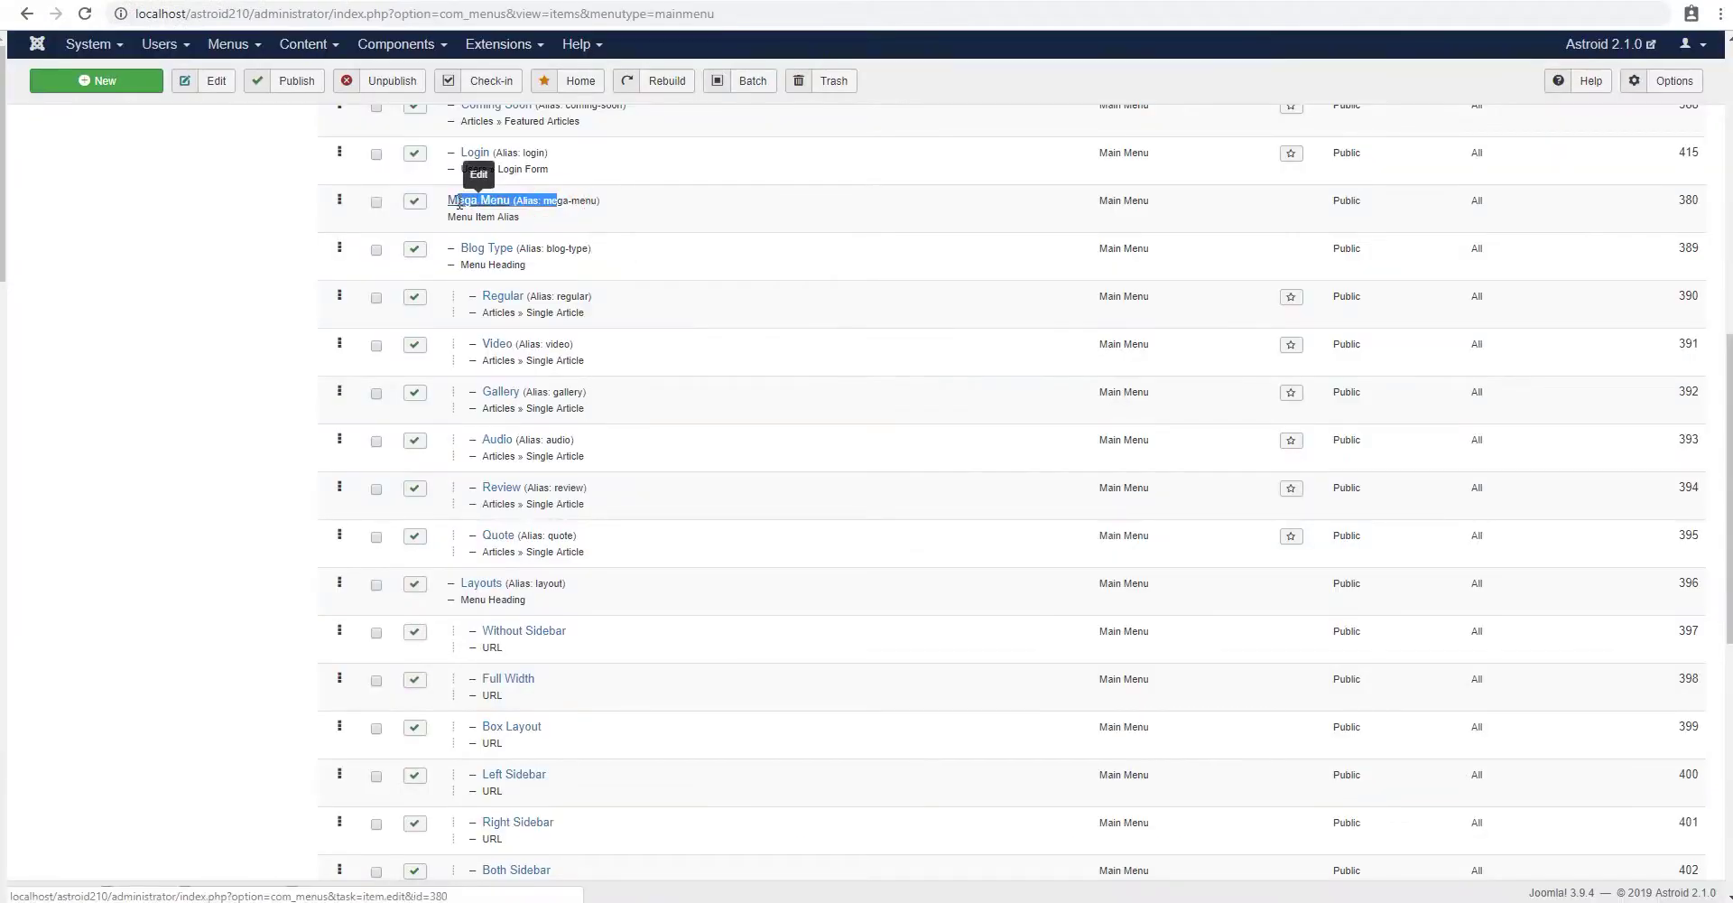
click(554, 265)
triple_click(532, 249)
drag(565, 583, 449, 583)
scroll(592, 596, down, 3)
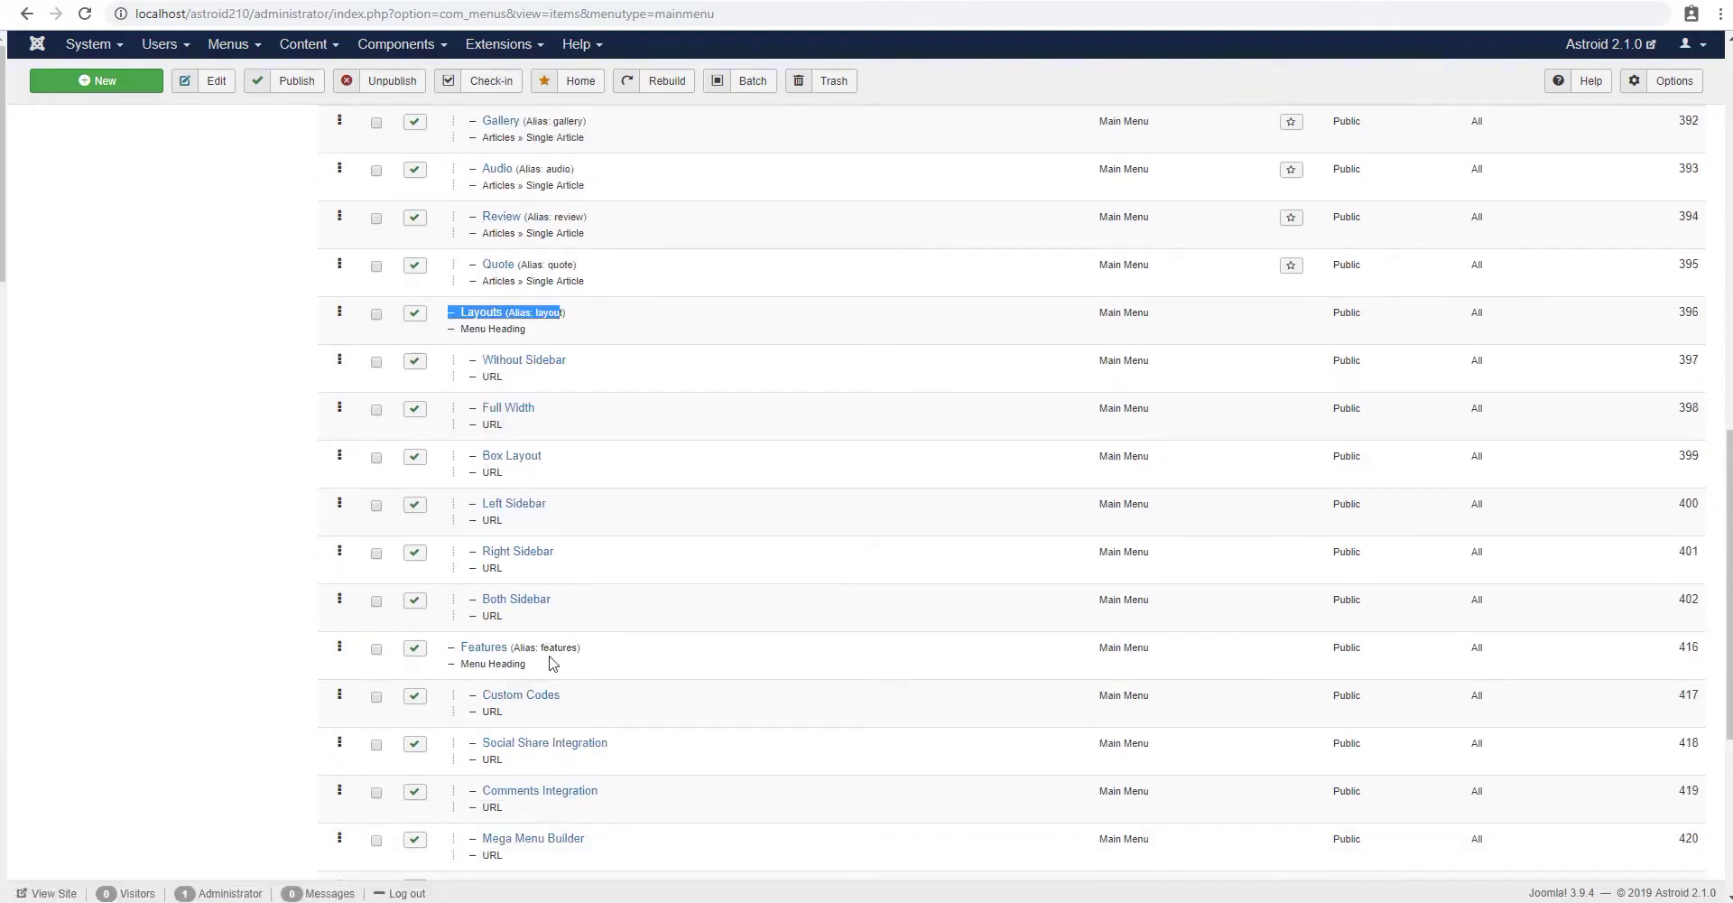
drag(552, 664, 459, 646)
scroll(631, 580, down, 1)
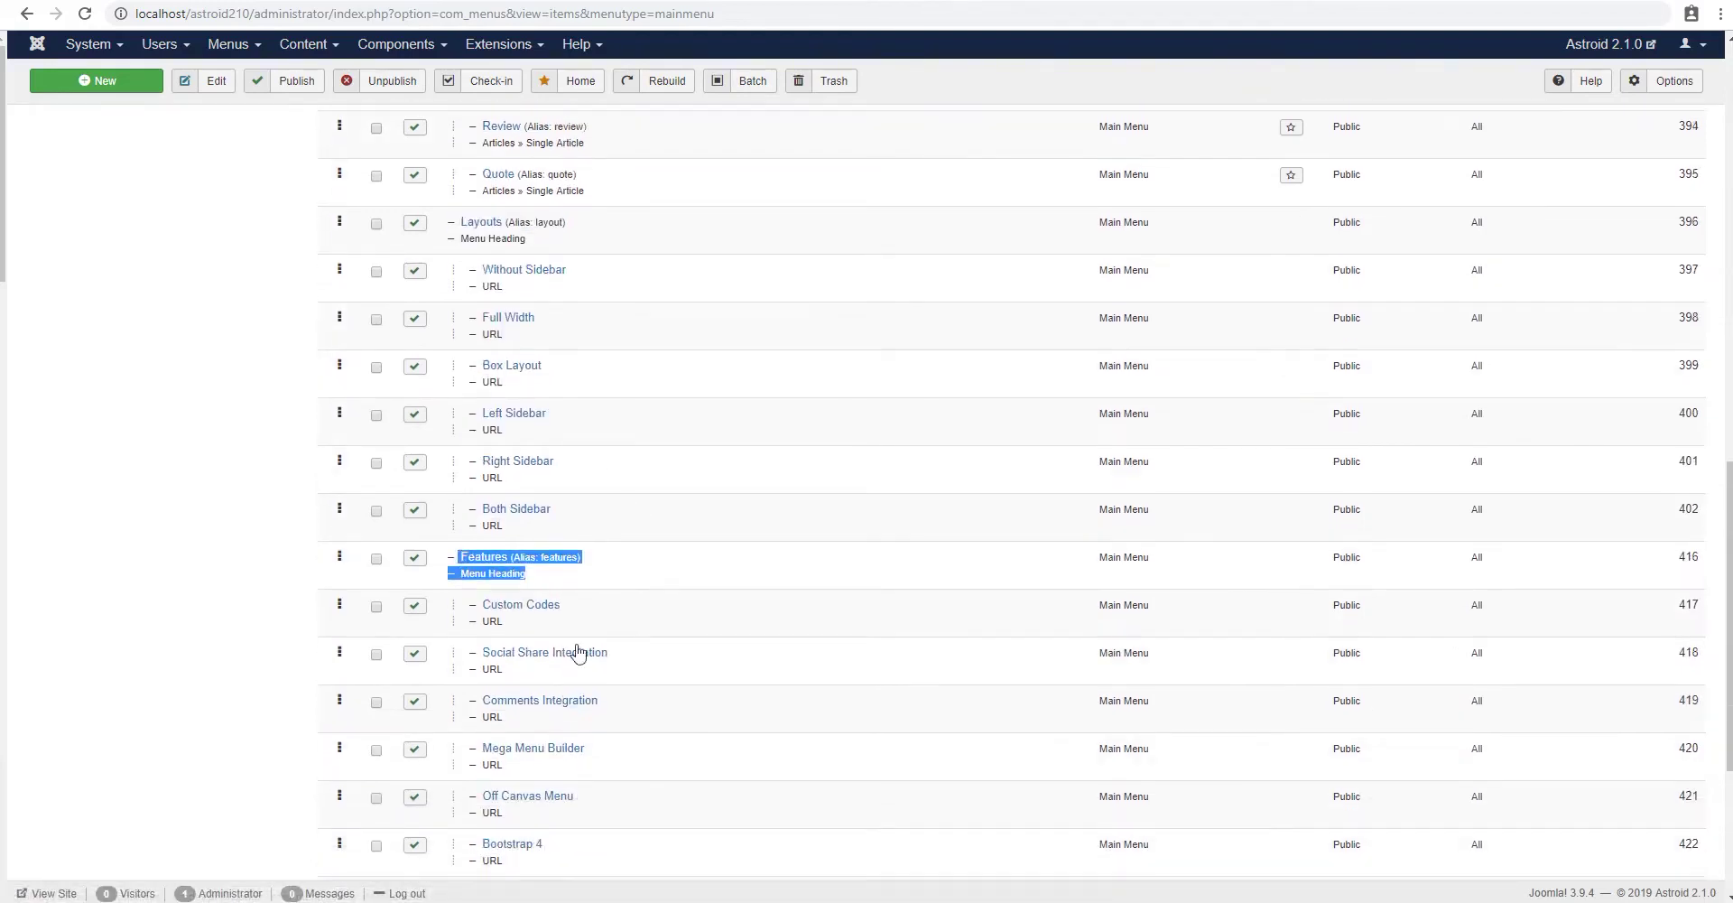
scroll(561, 592, down, 2)
scroll(528, 336, up, 2)
scroll(555, 406, up, 4)
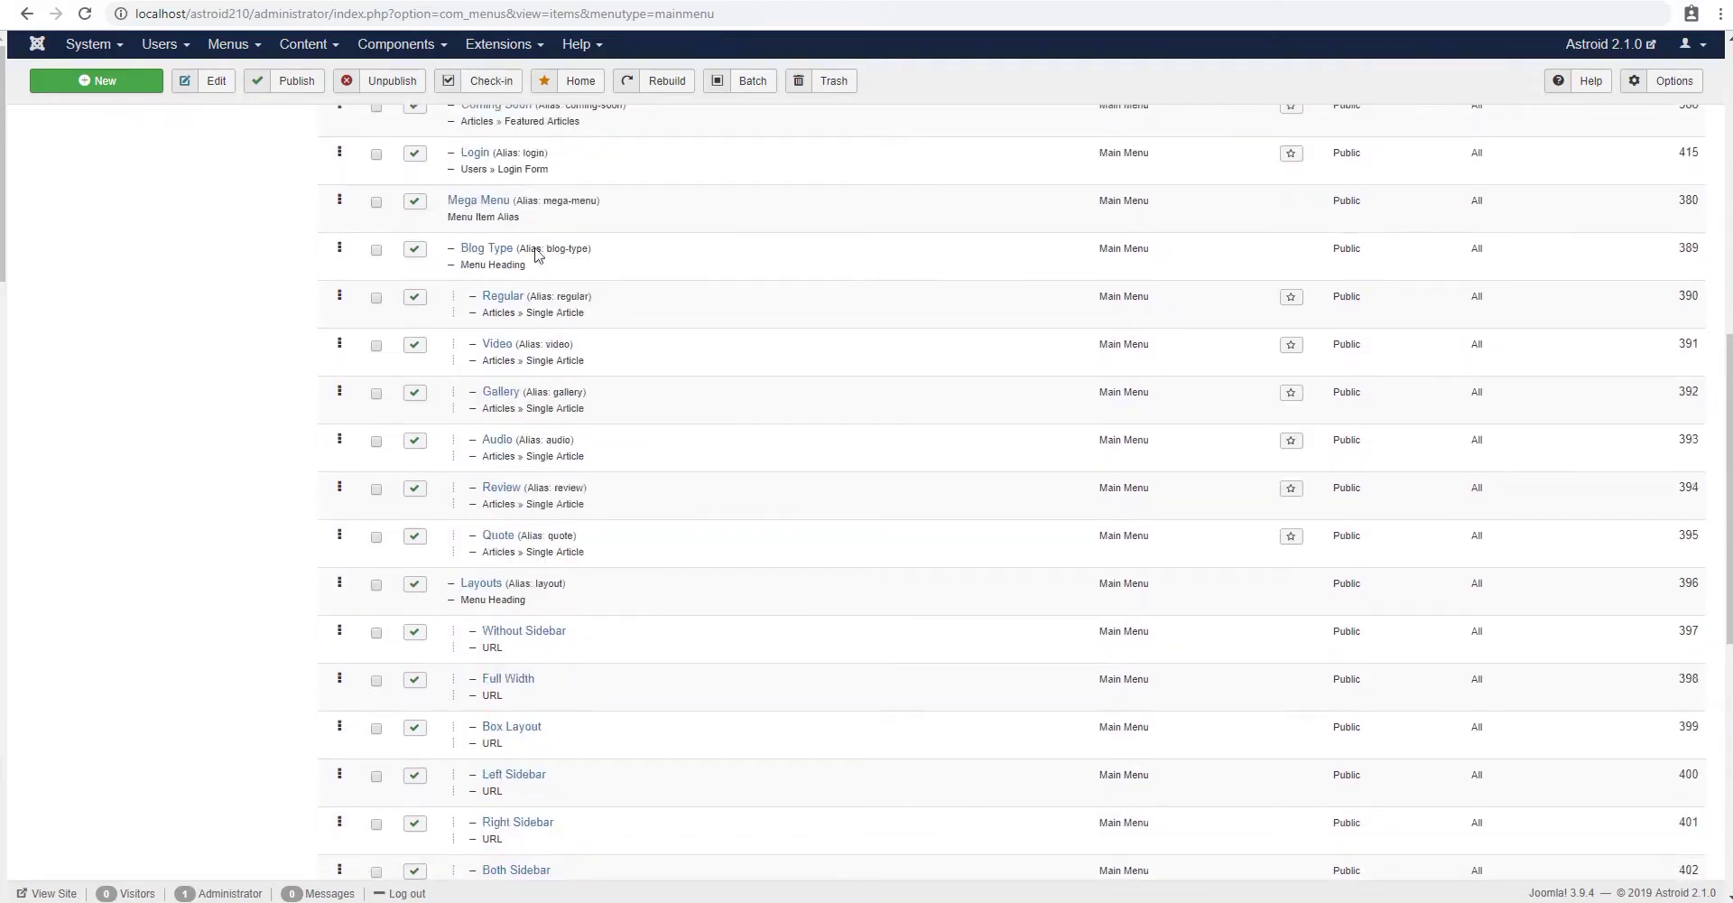
- Enable Mega Menu on the Mega Menu item and choose the 4-4-4 three-column grid
click(478, 200)
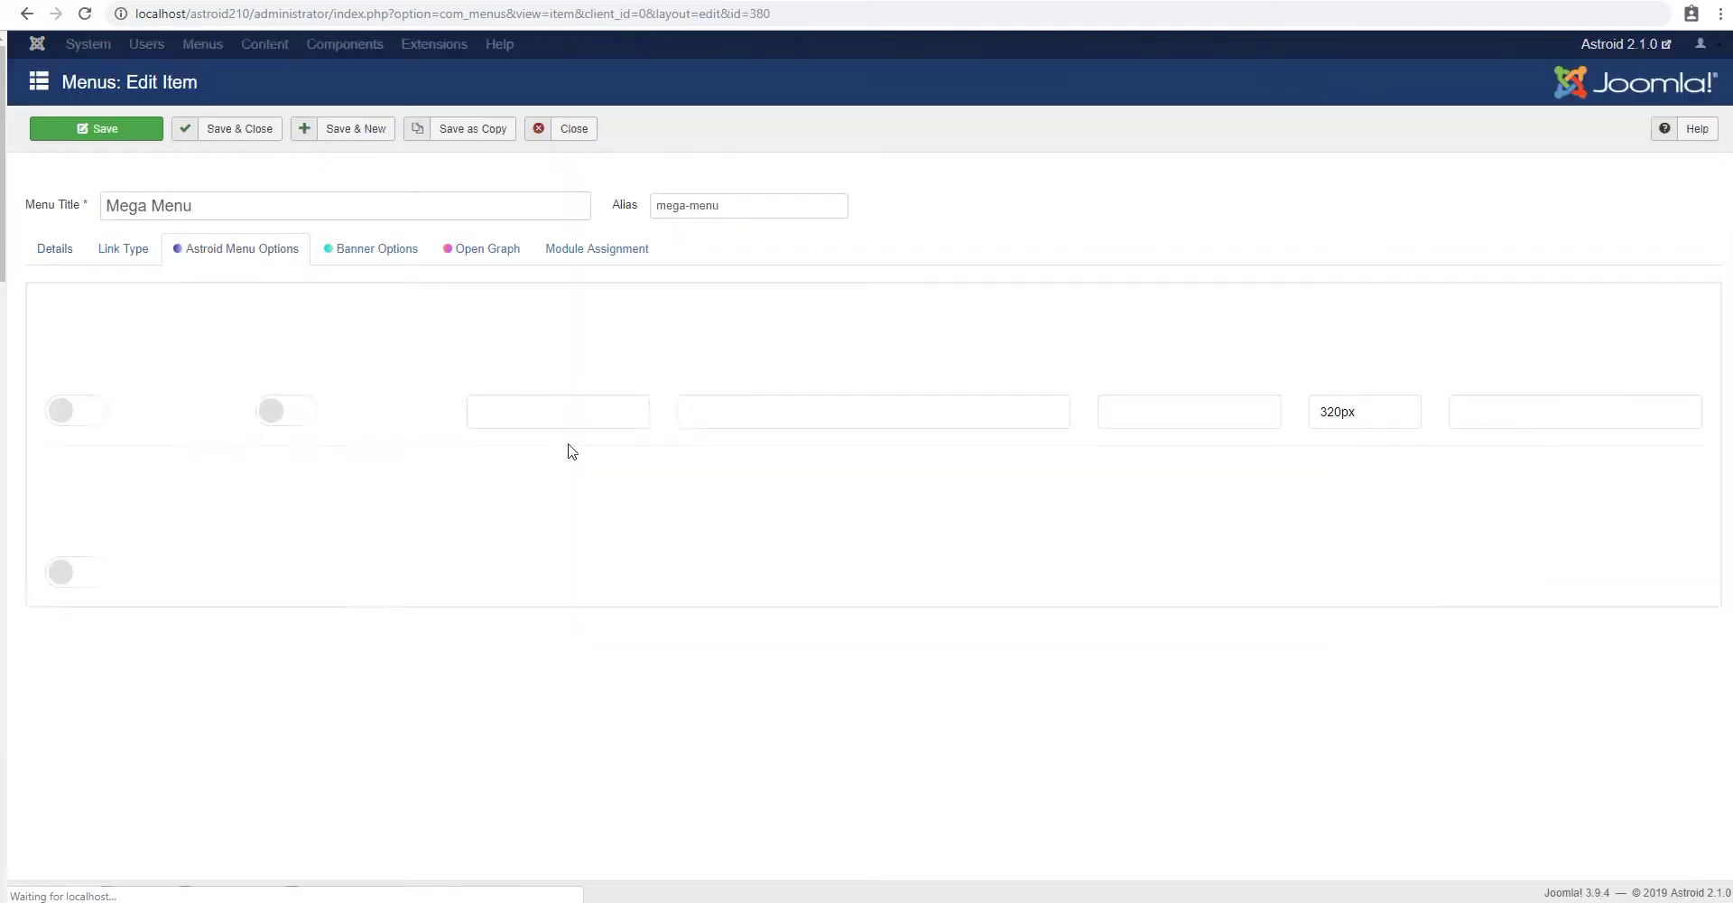
click(94, 411)
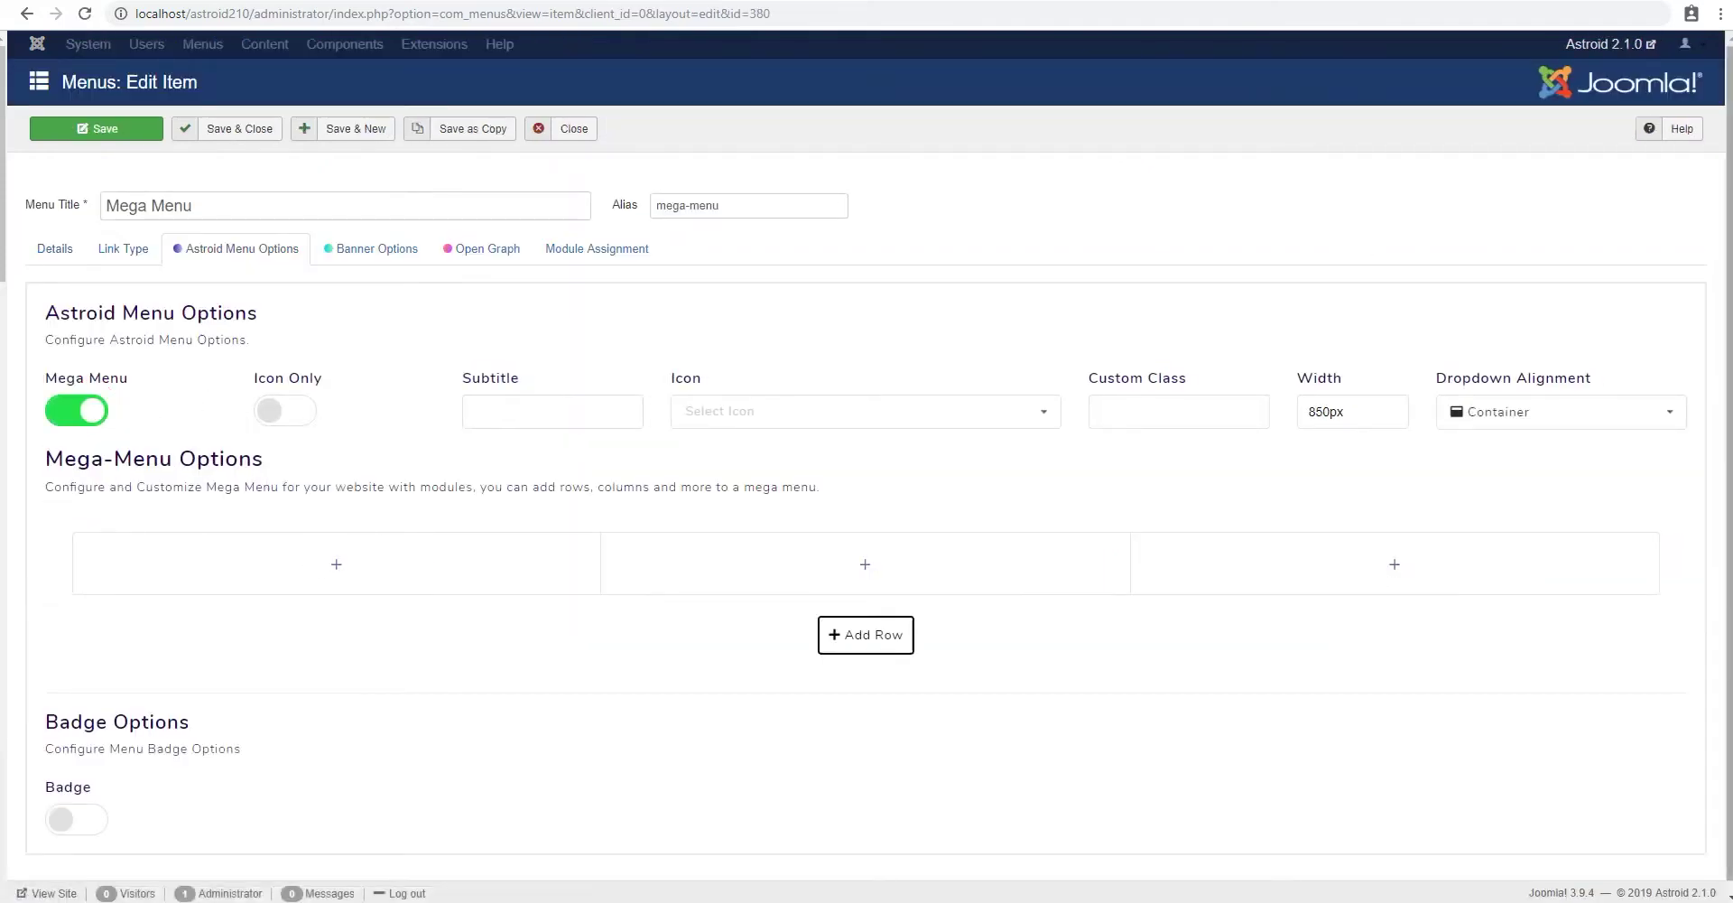
click(1674, 544)
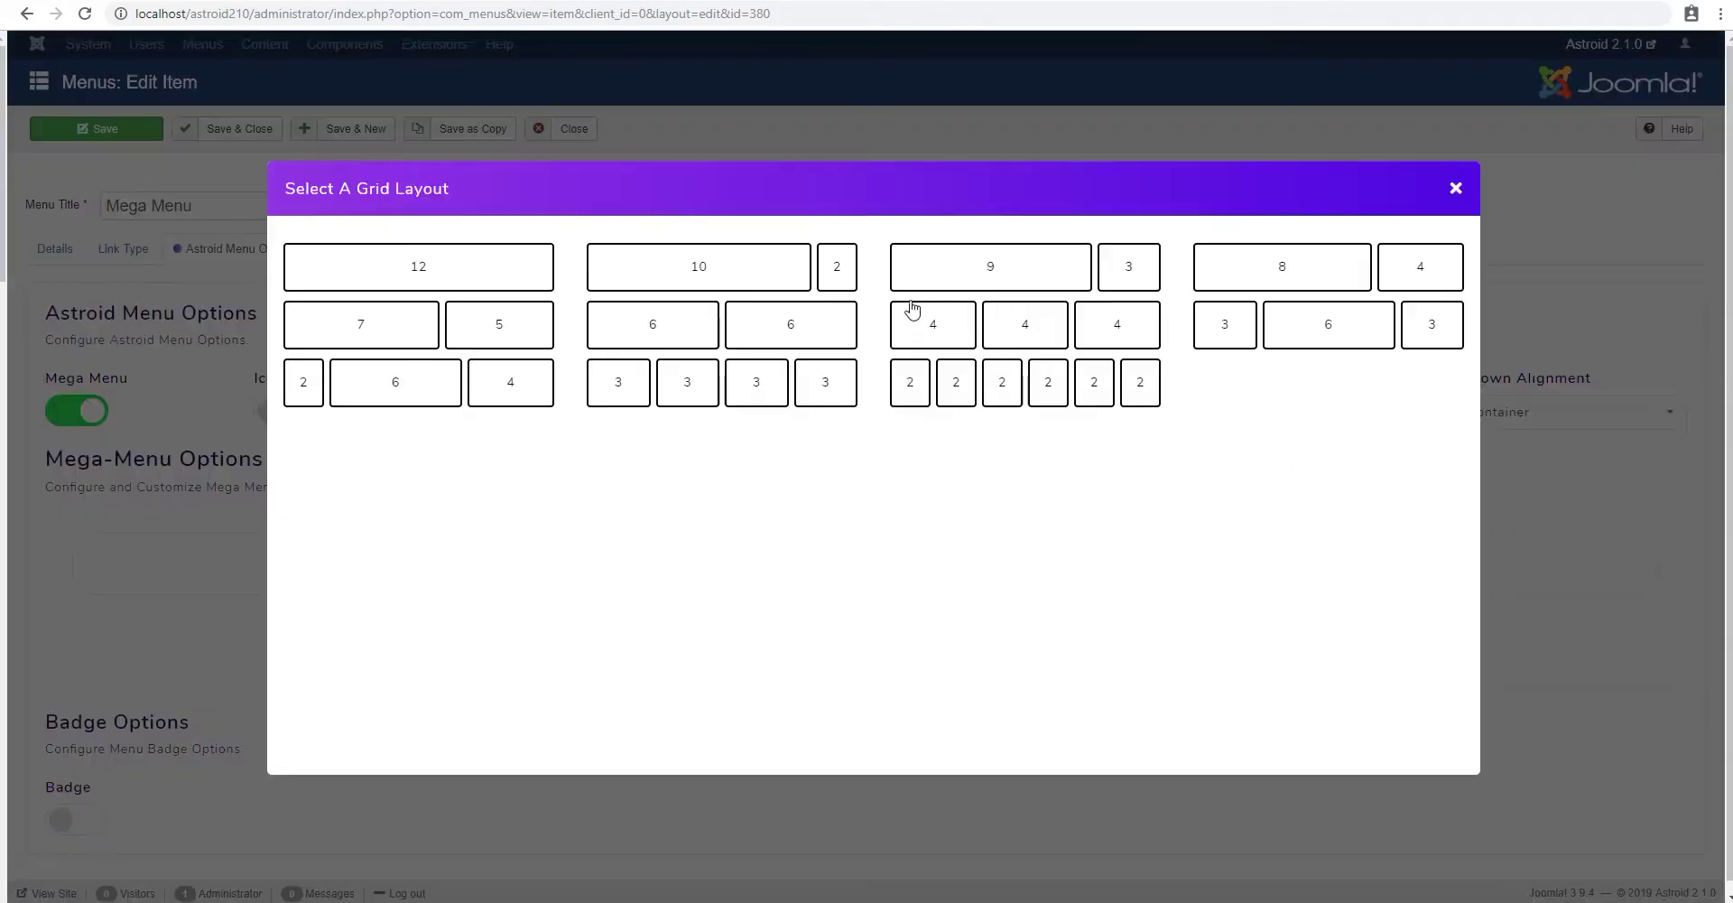
click(1047, 332)
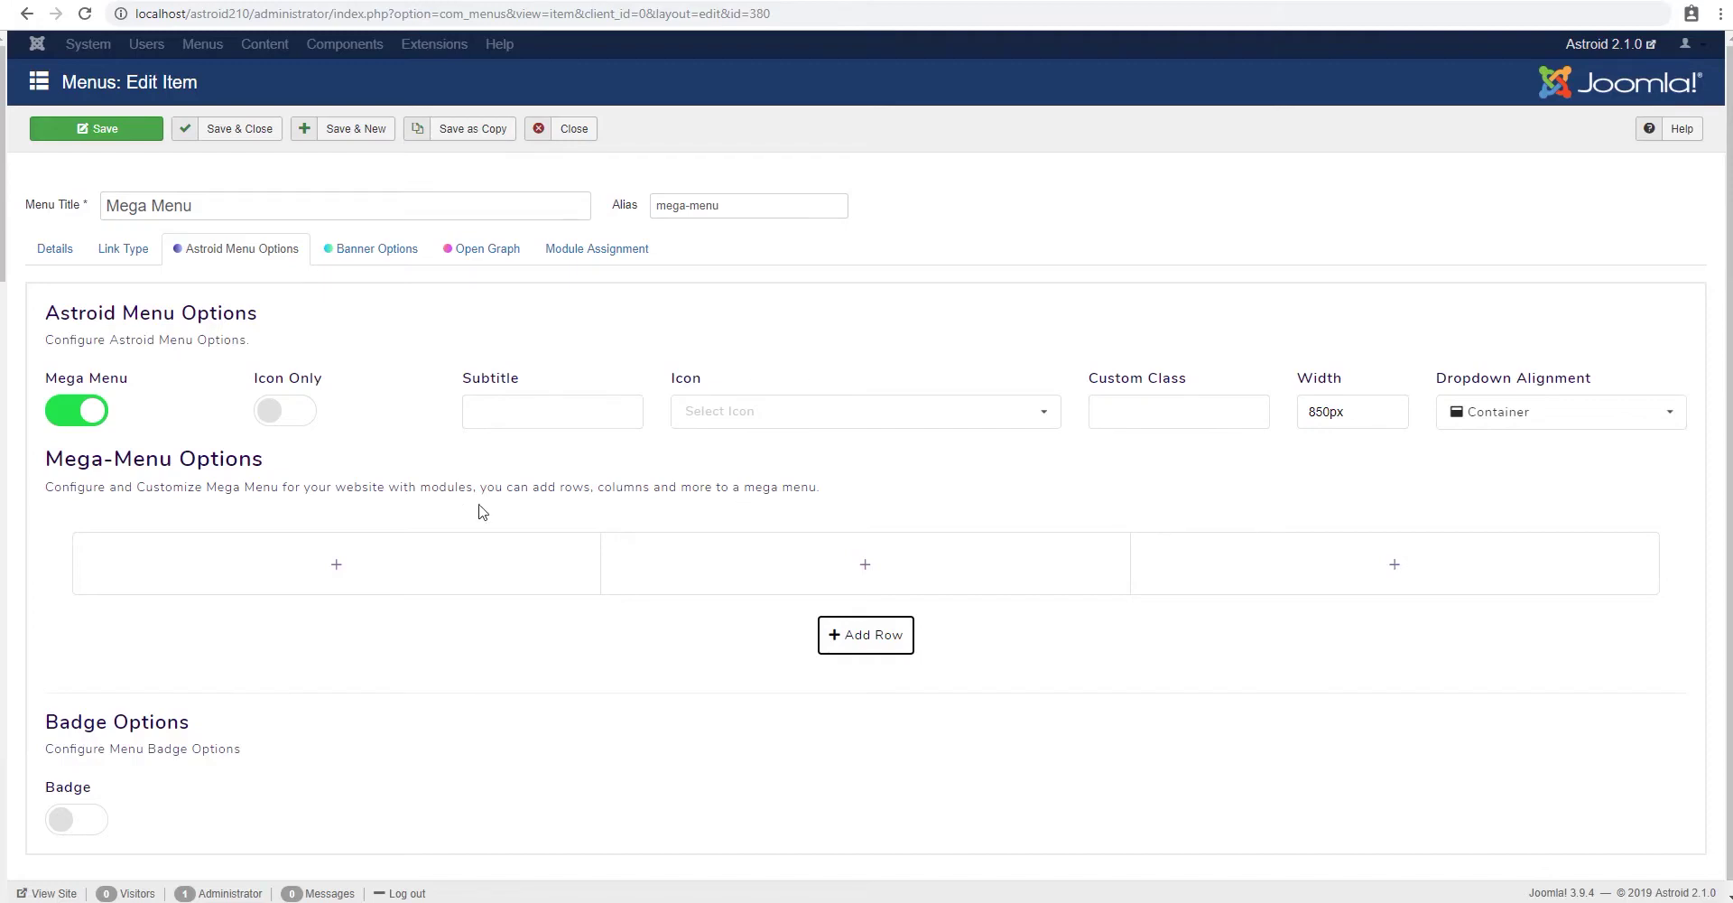
- Place Layouts, Blog Type and Features in the three columns and save the item
click(335, 566)
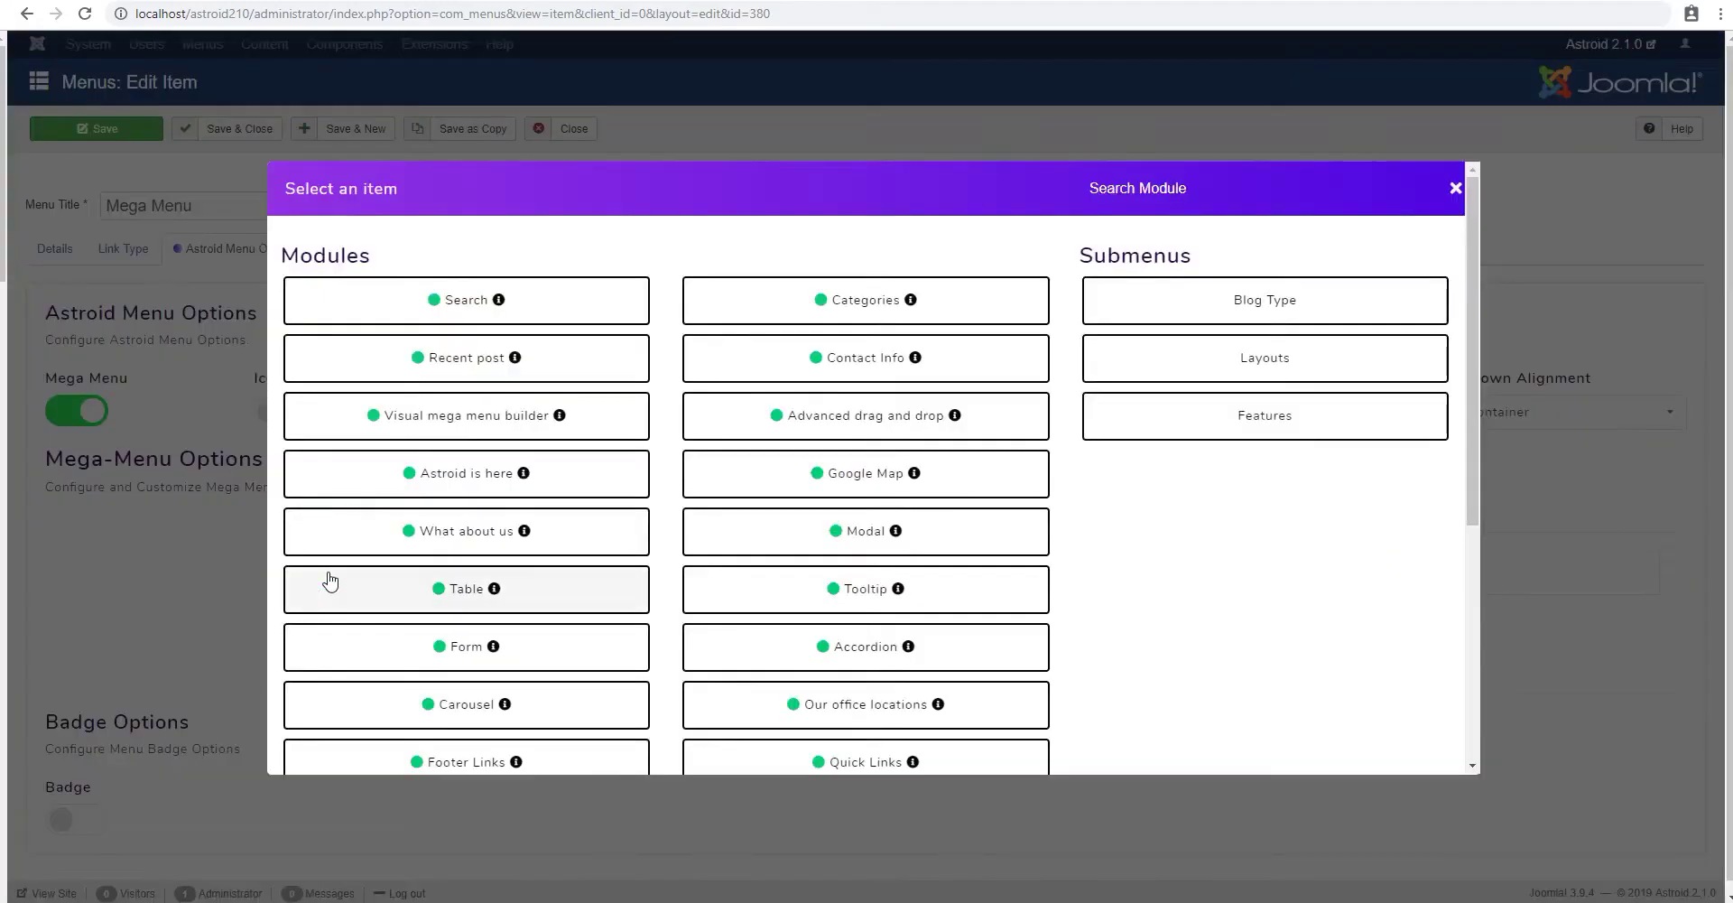
click(1262, 355)
click(863, 561)
click(1269, 300)
click(1386, 560)
click(1273, 425)
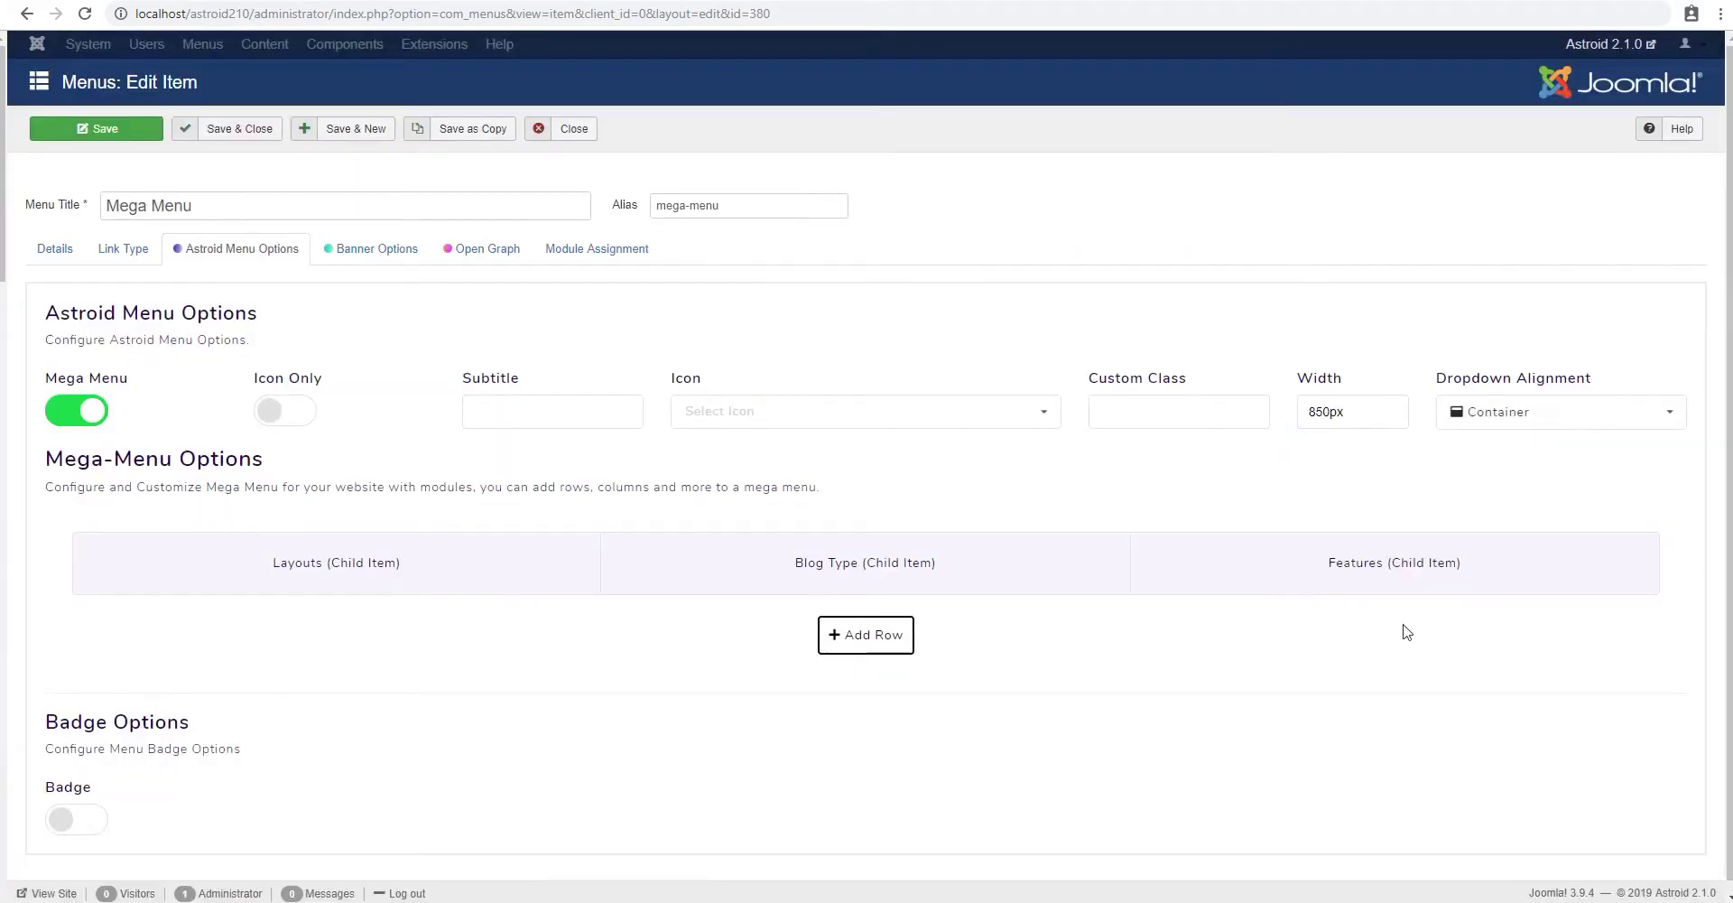
click(104, 129)
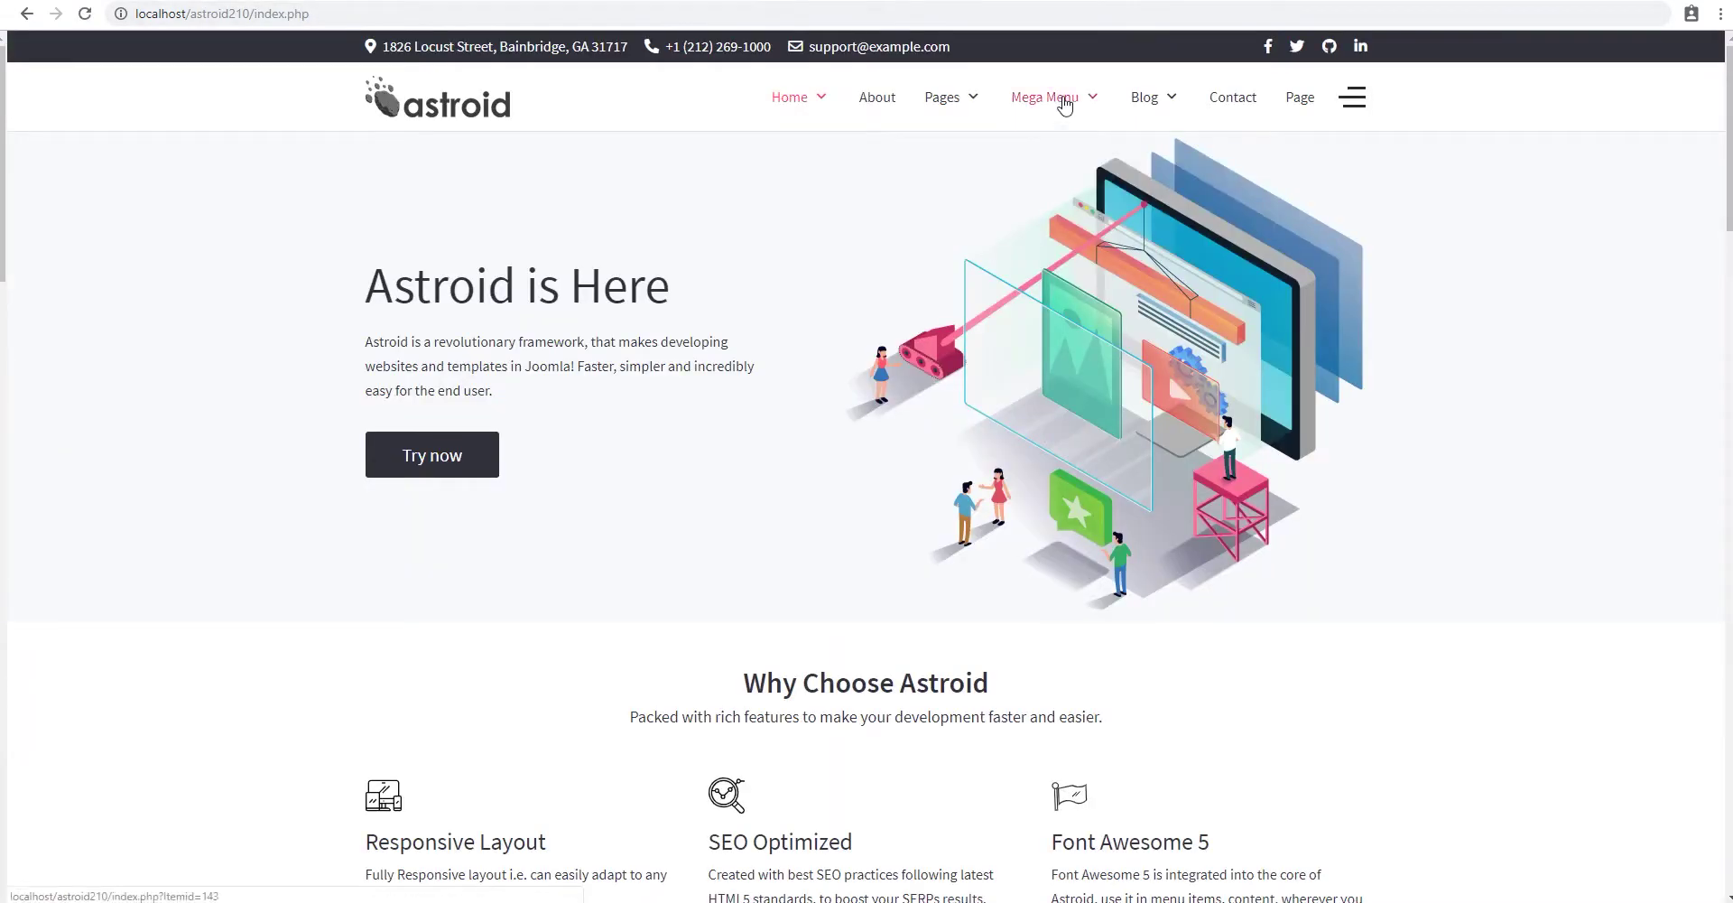
- Preview the three-column Layouts, Blog Type, Features panel on the site, then close the item editor
mouse_move(1044, 97)
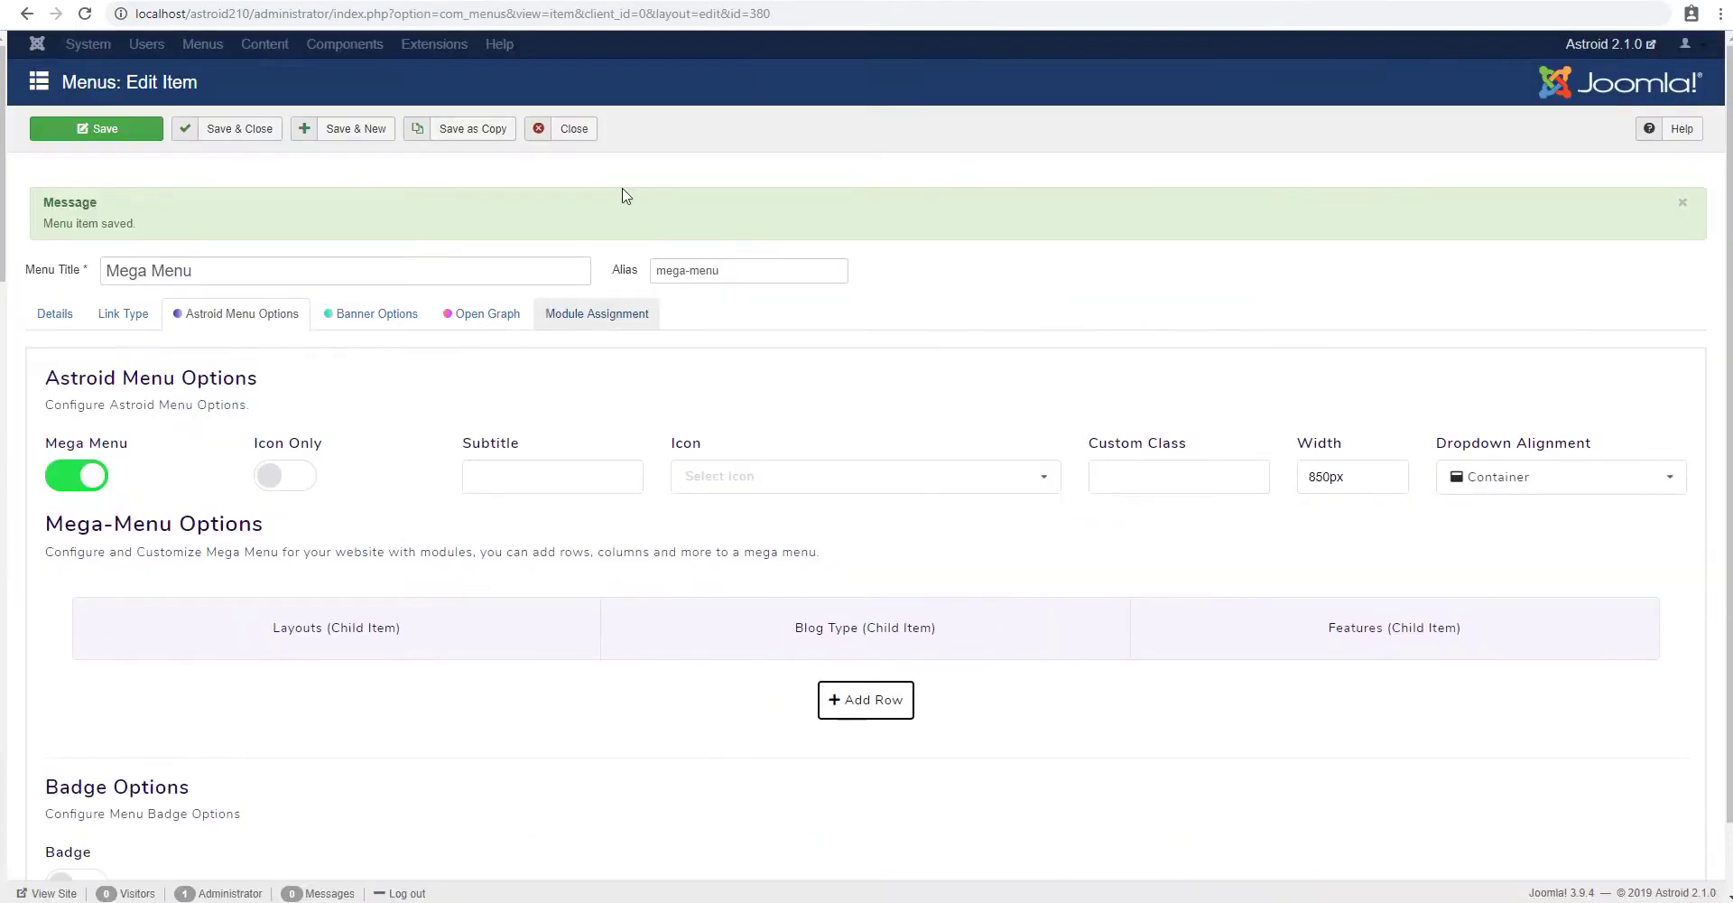
click(572, 129)
- Scroll the Main Menu list and highlight the Menu Heading labels under Mega Menu
scroll(757, 517, down, 5)
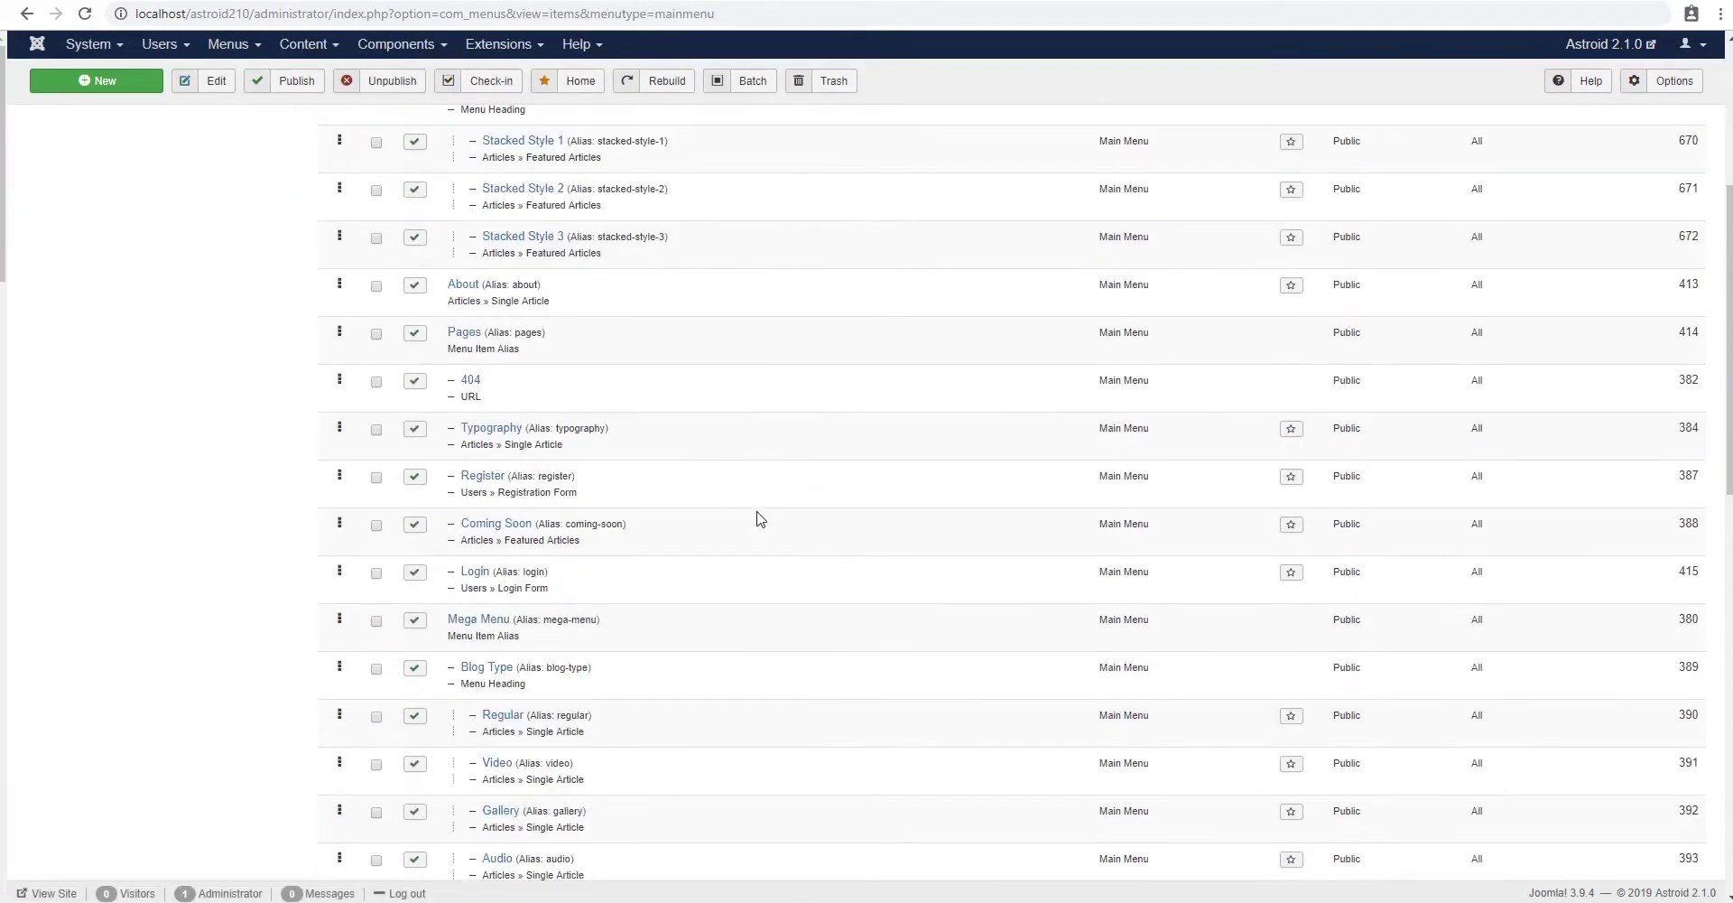
scroll(757, 518, down, 5)
scroll(498, 183, up, 1)
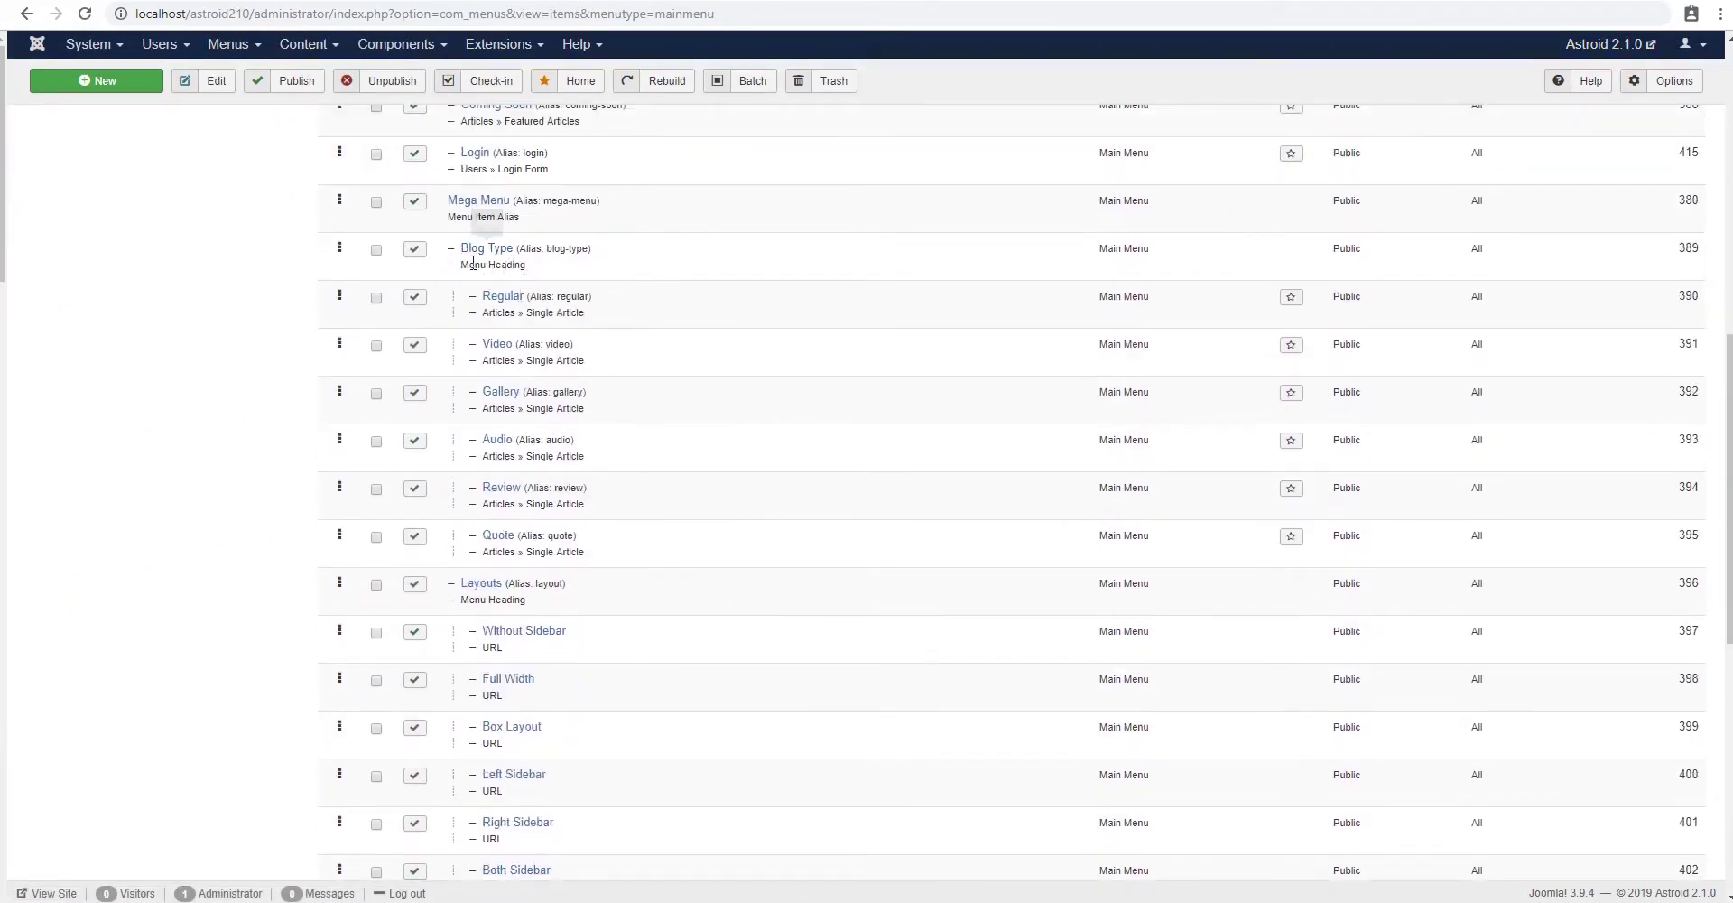
drag(469, 264, 543, 273)
drag(473, 609, 549, 614)
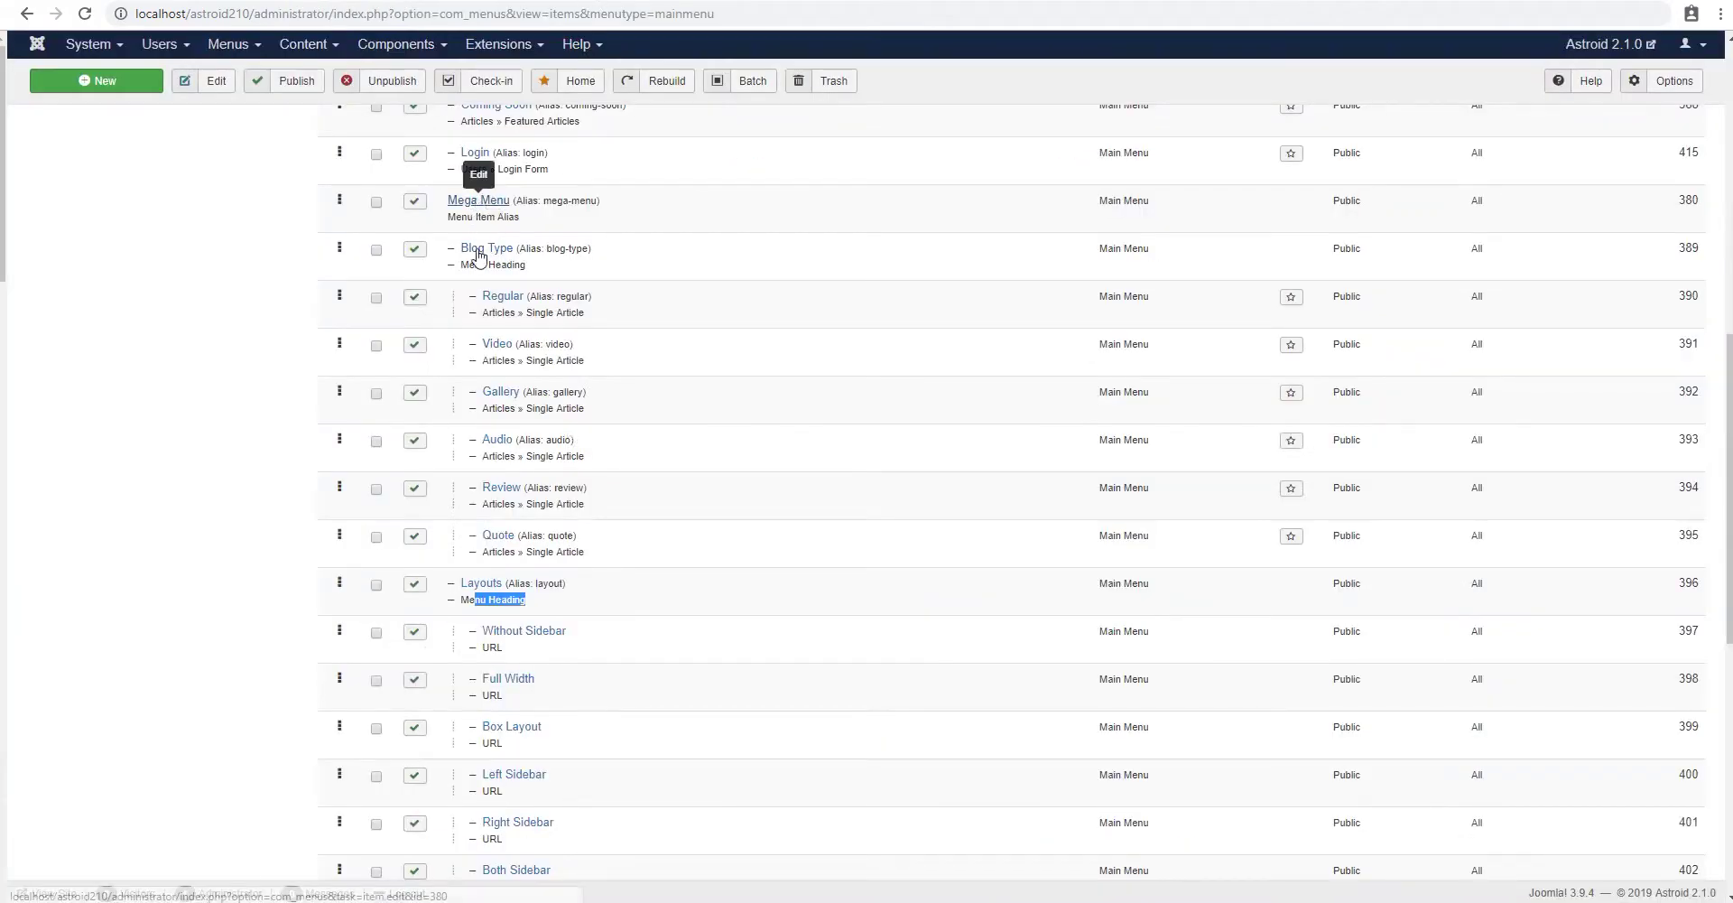
- Make Blog Type a Single Article linked to Terms & Conditions, save it, and reload the site
click(484, 246)
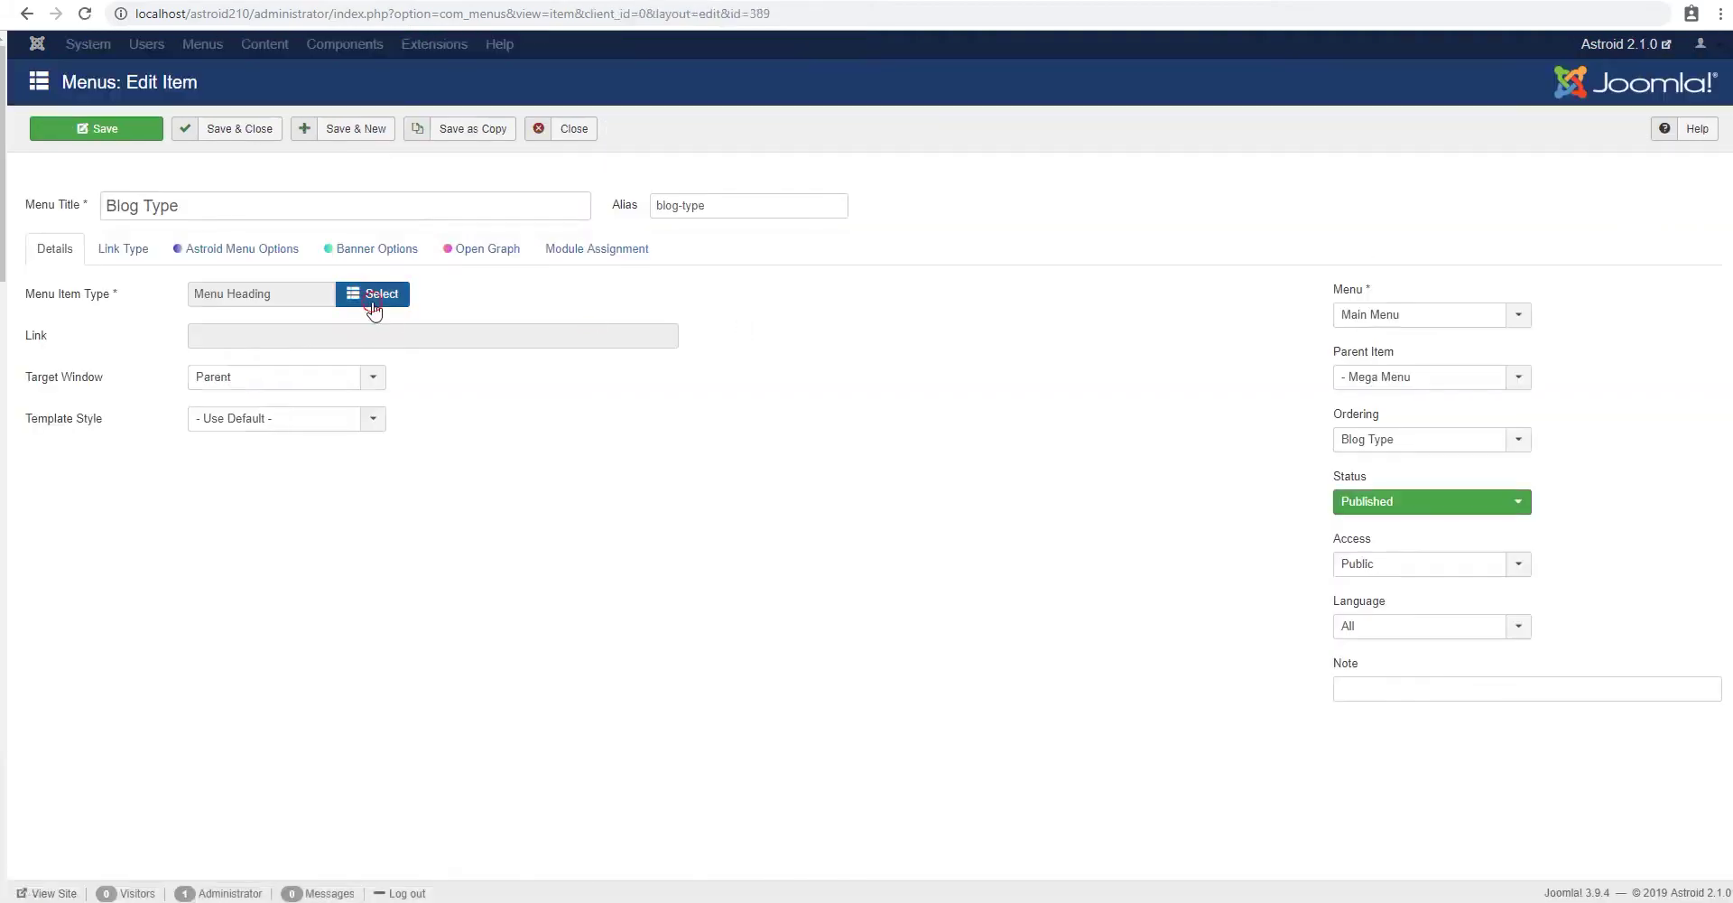
click(371, 293)
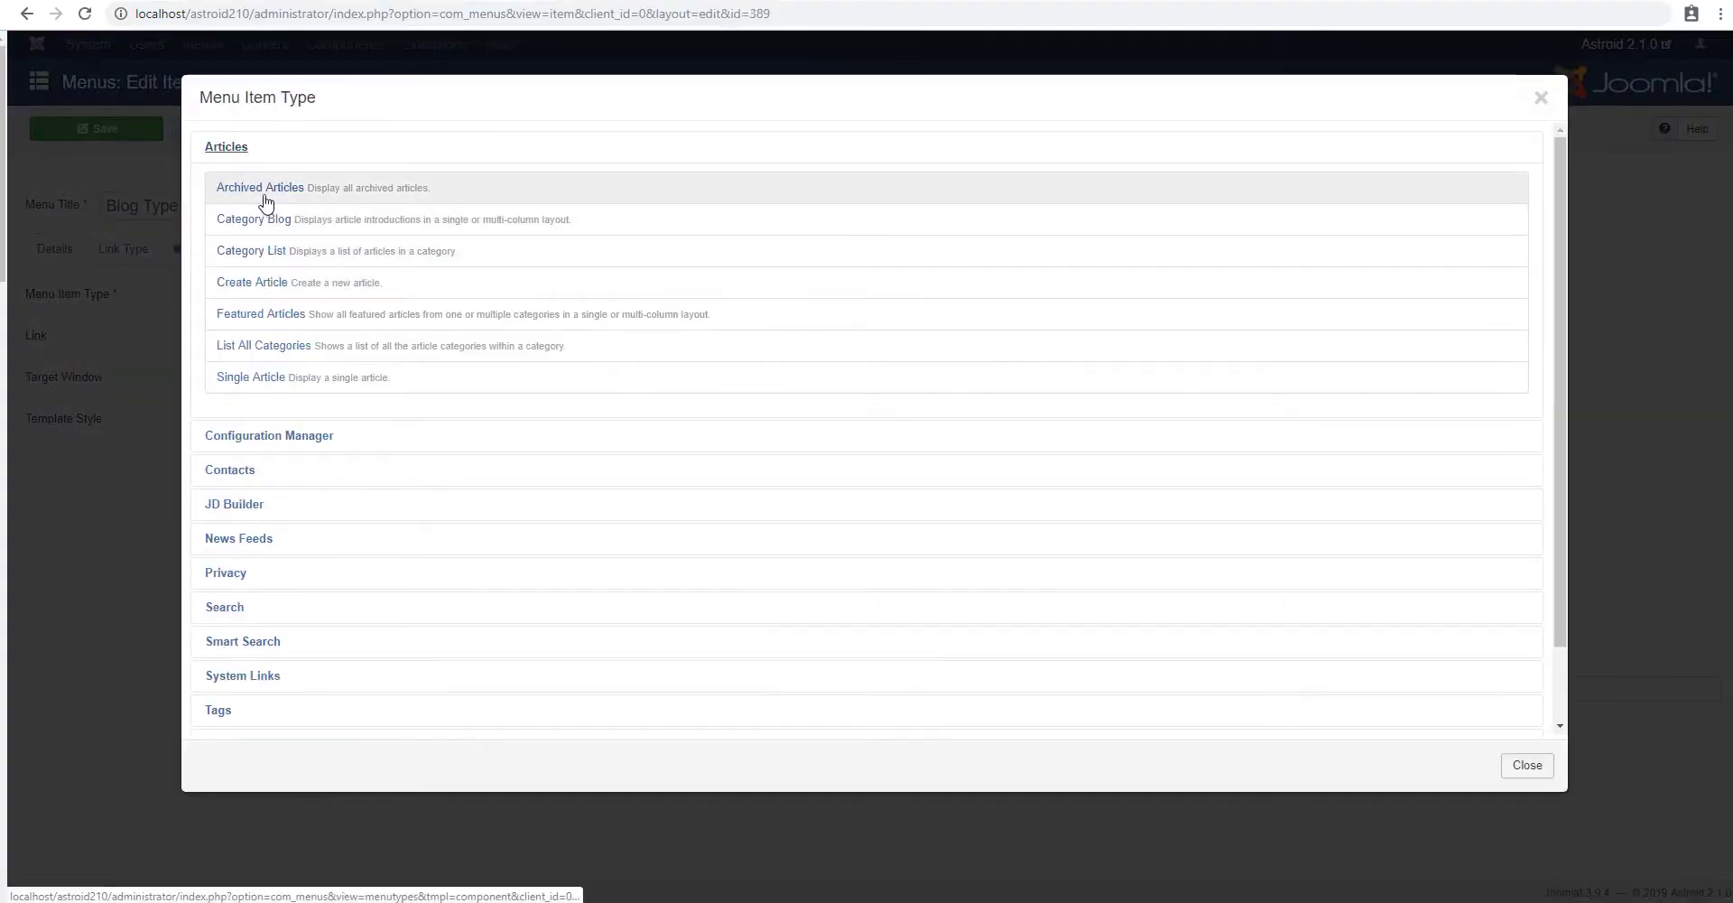
click(259, 378)
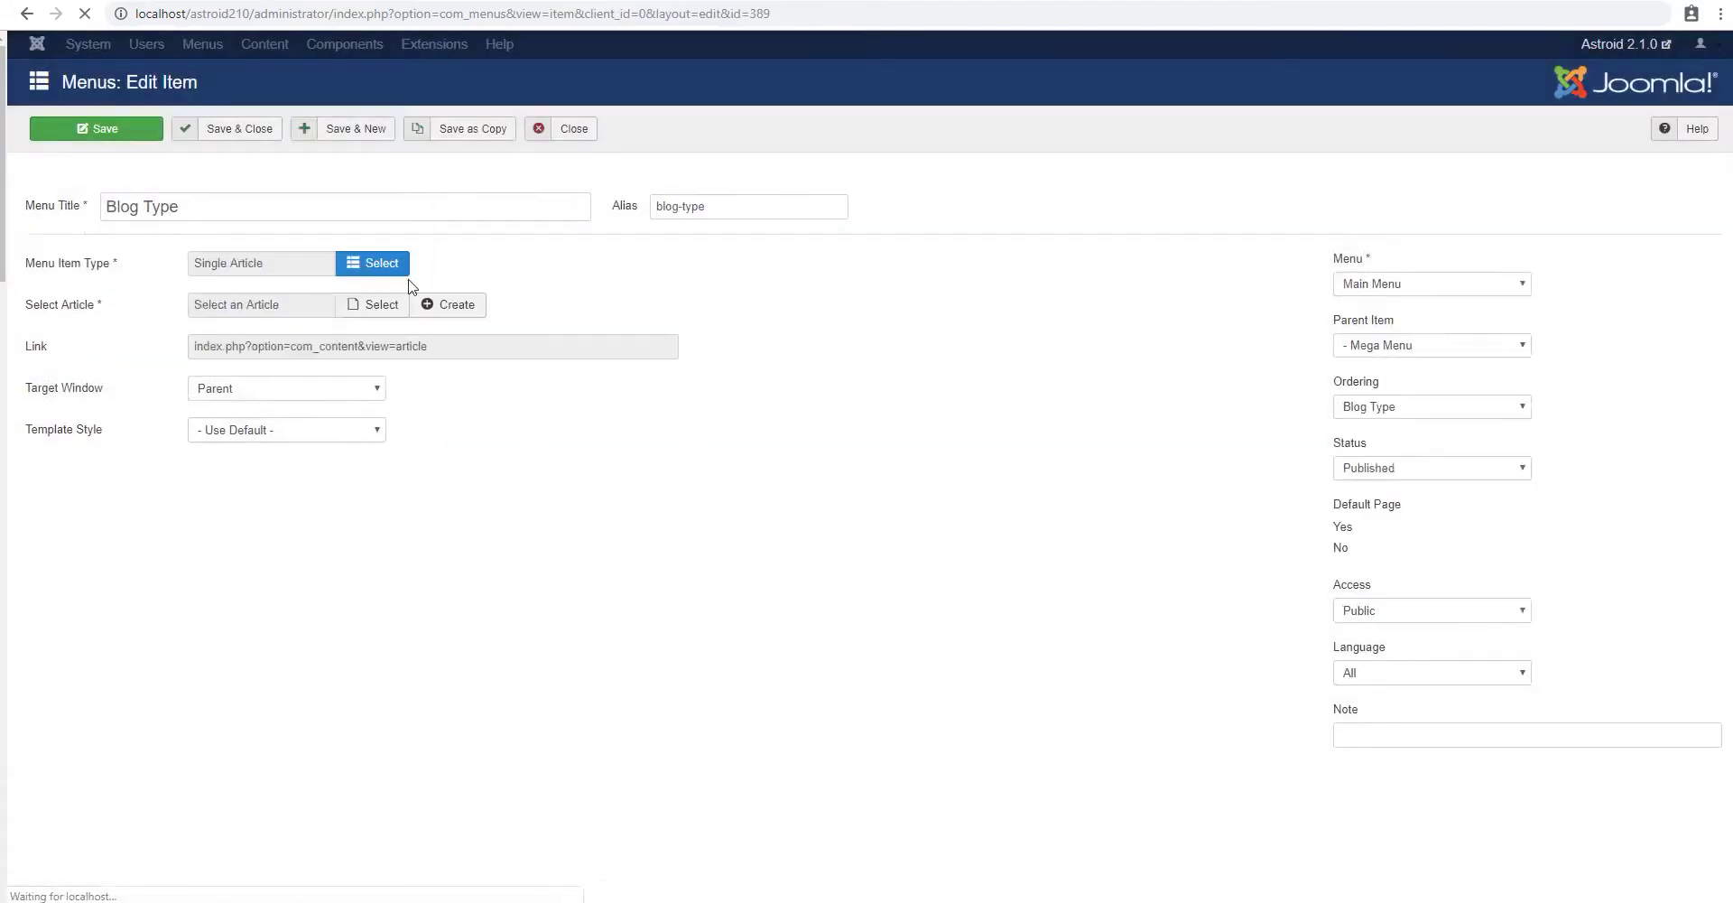
click(382, 336)
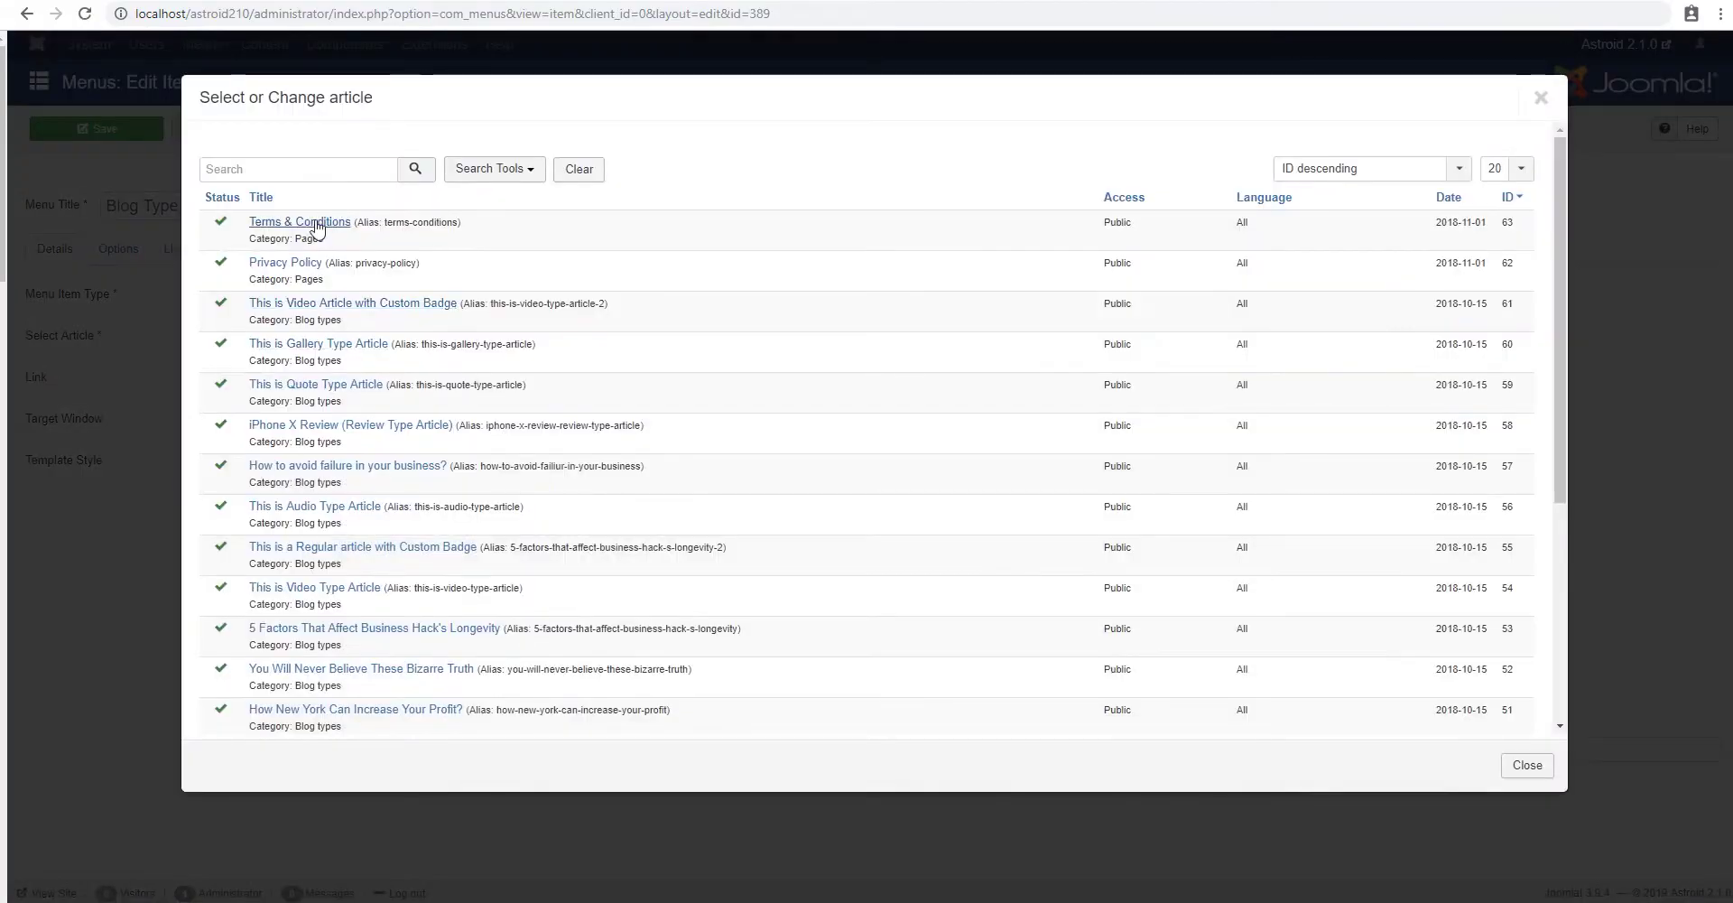
click(298, 217)
click(109, 132)
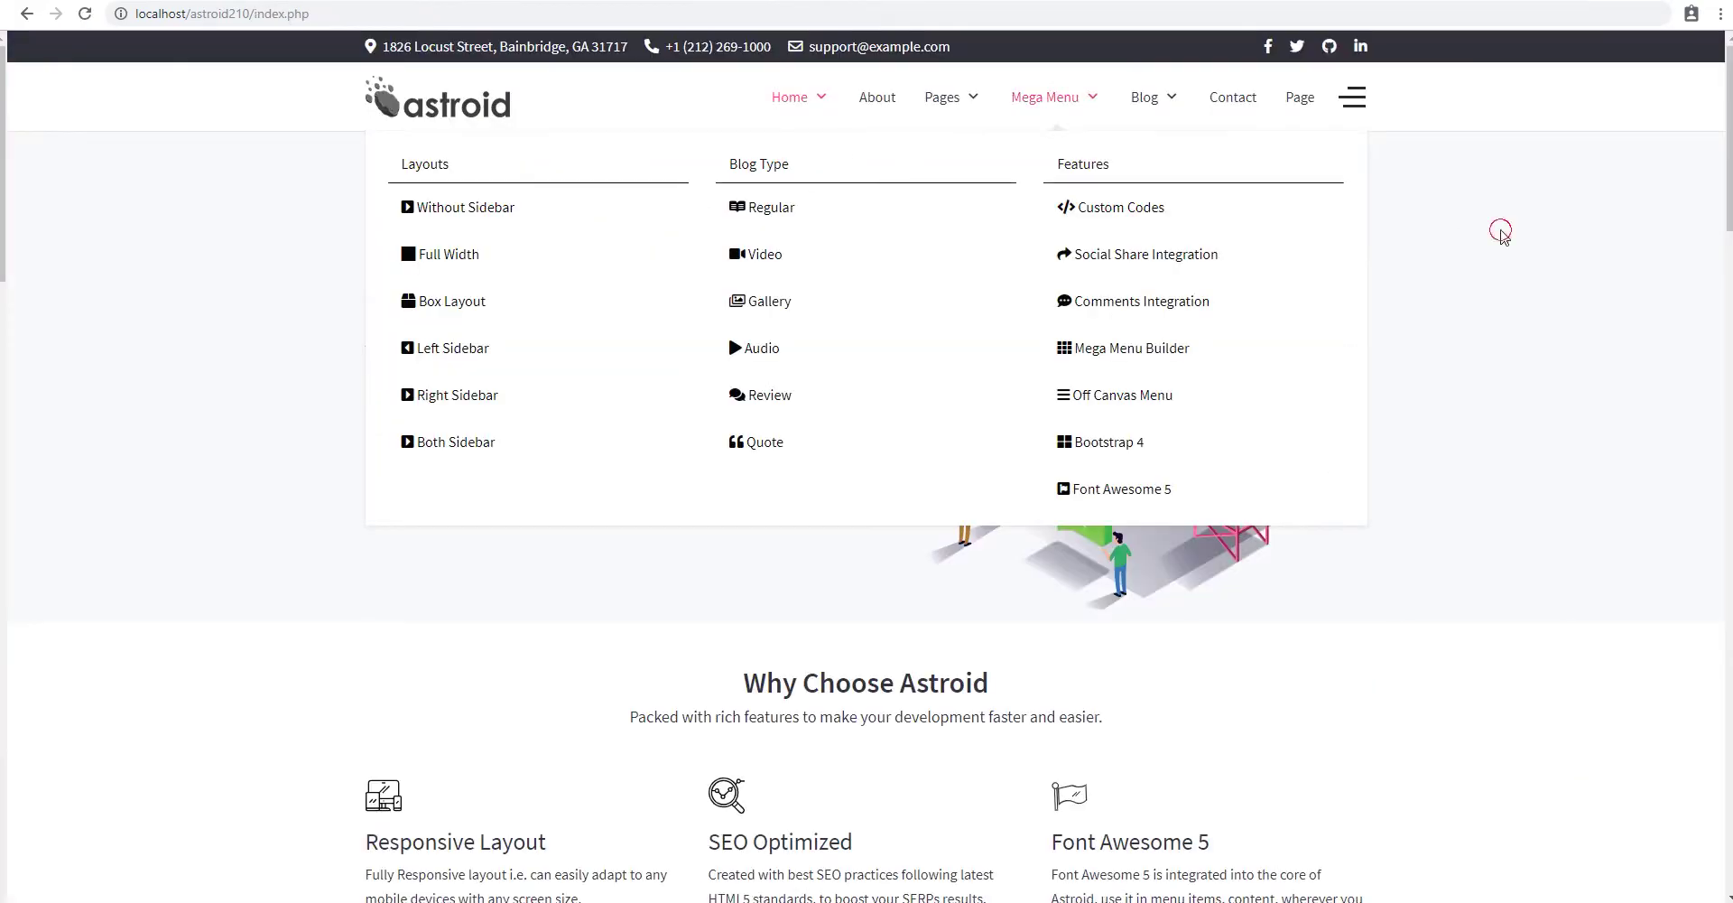
key(F5)
- Change Blog Type back to a System Links Menu Heading, save and close it, and return to the items list
mouse_move(1039, 101)
mouse_move(802, 174)
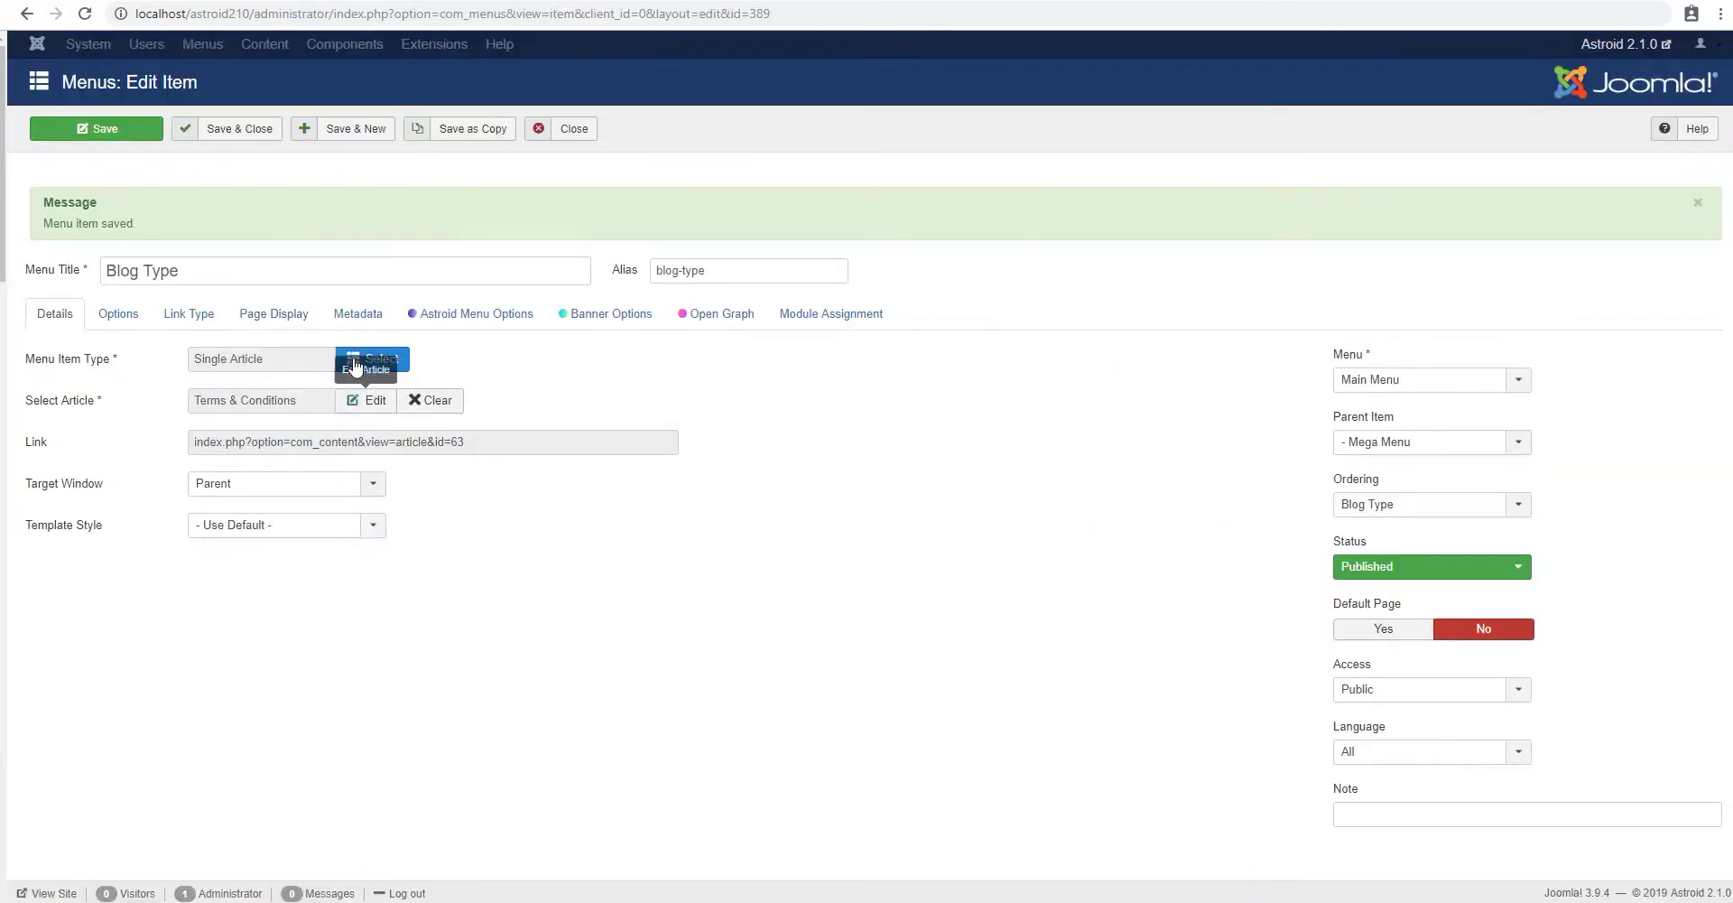
click(388, 357)
click(269, 422)
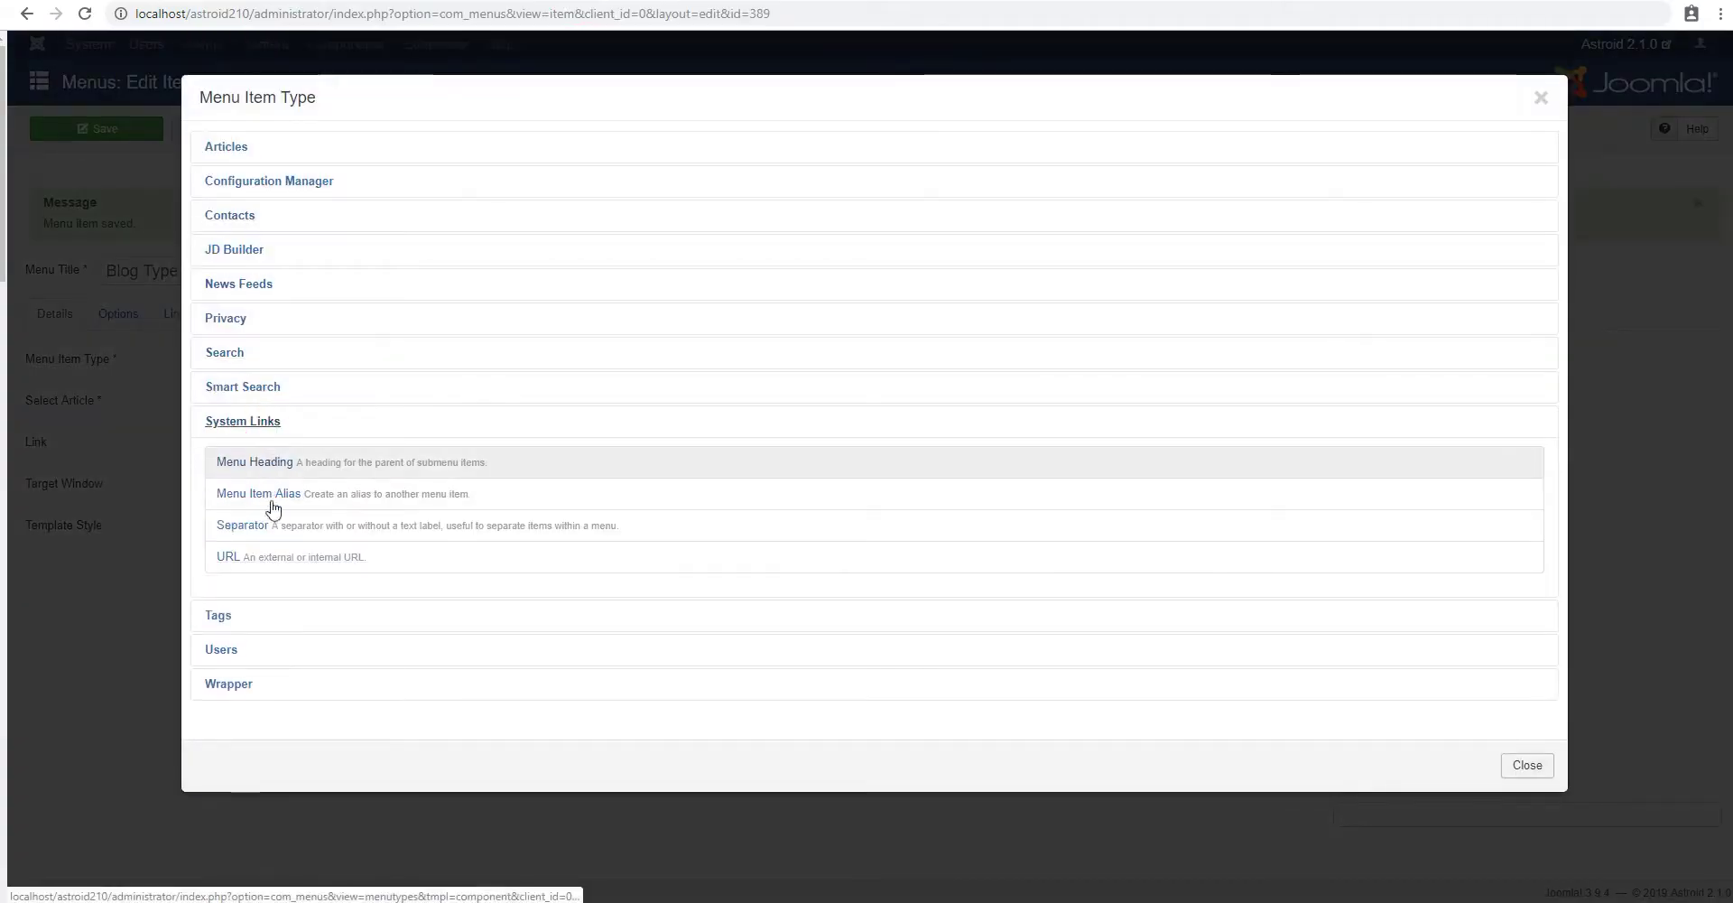
click(281, 466)
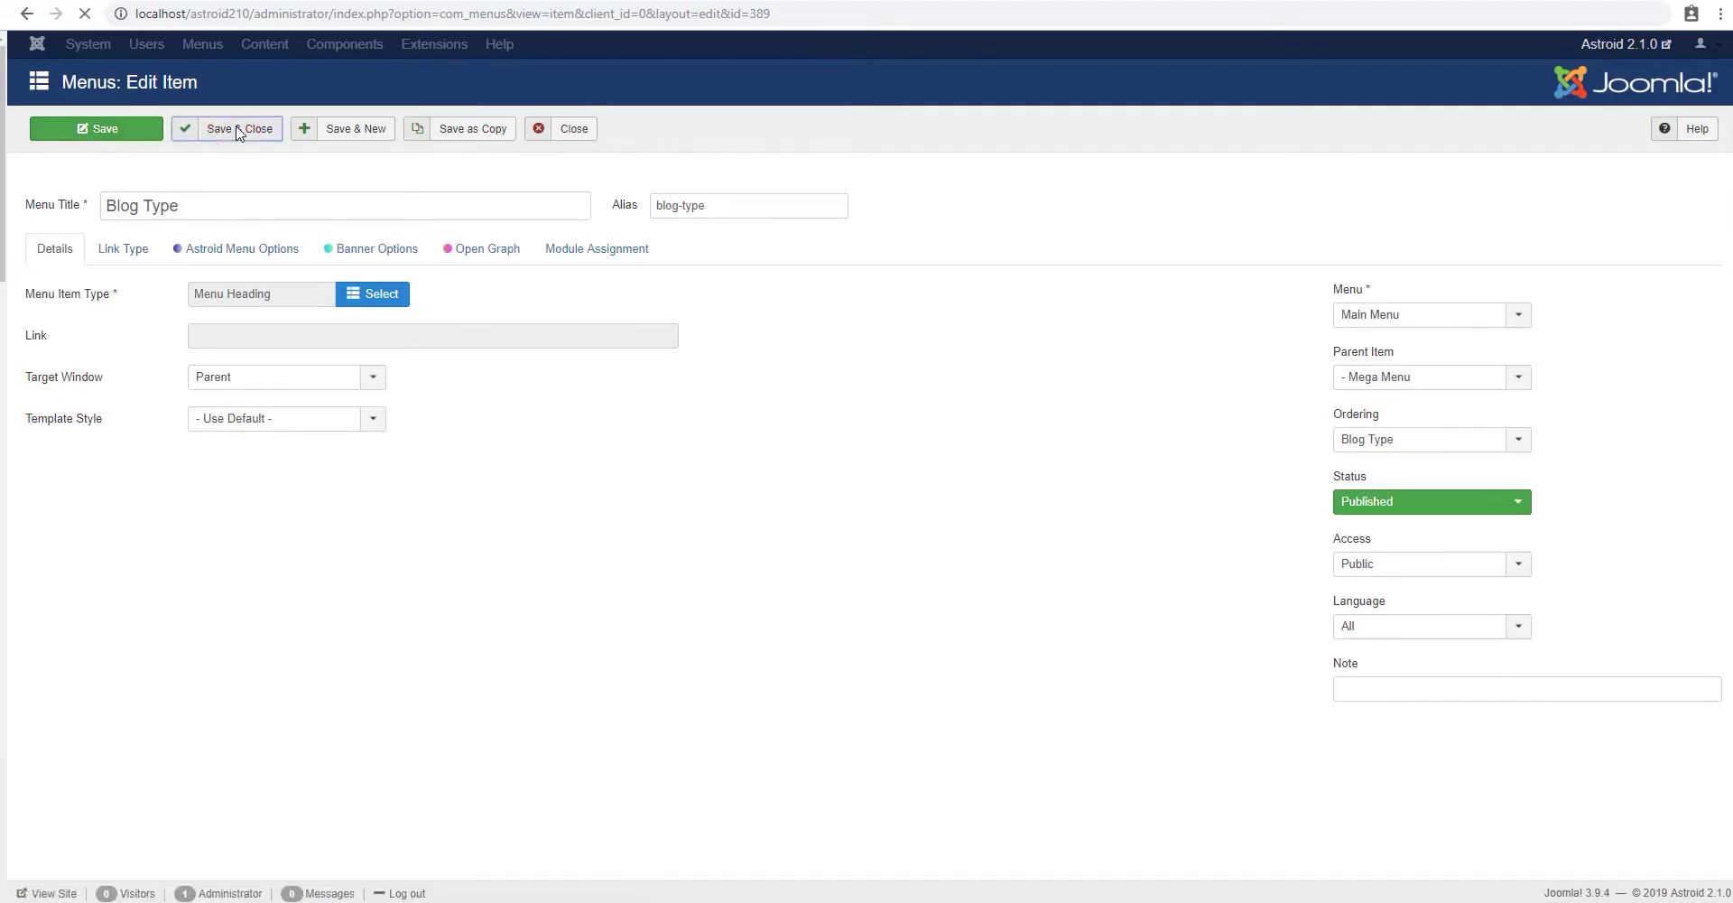
click(239, 132)
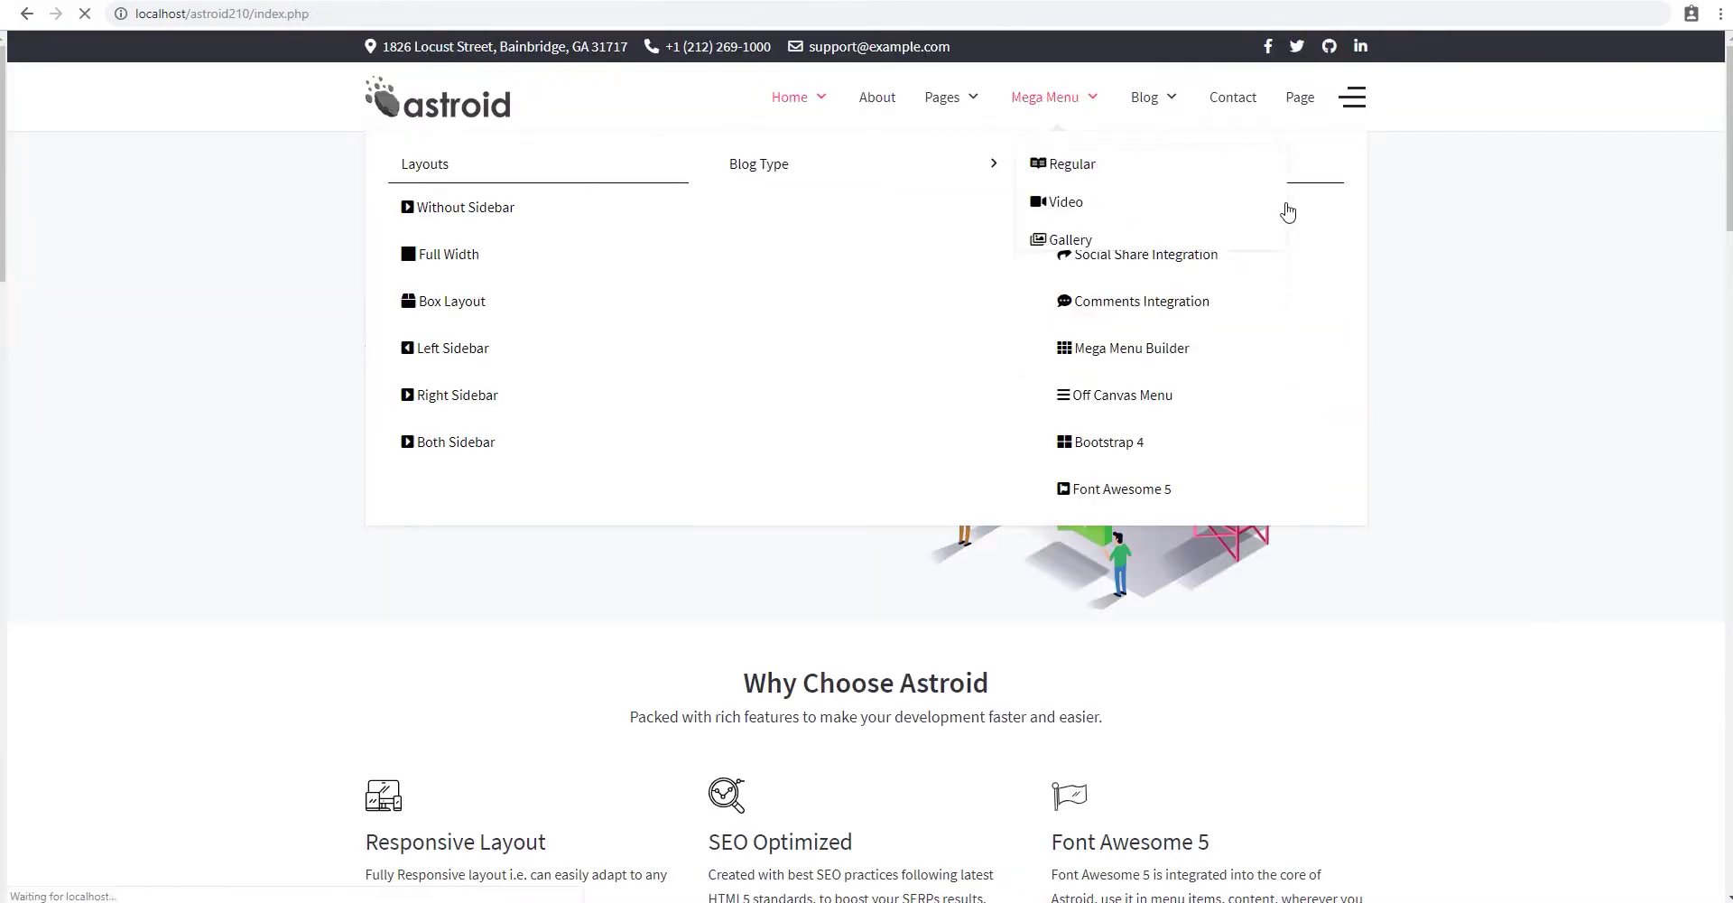
mouse_move(939, 145)
click(583, 2)
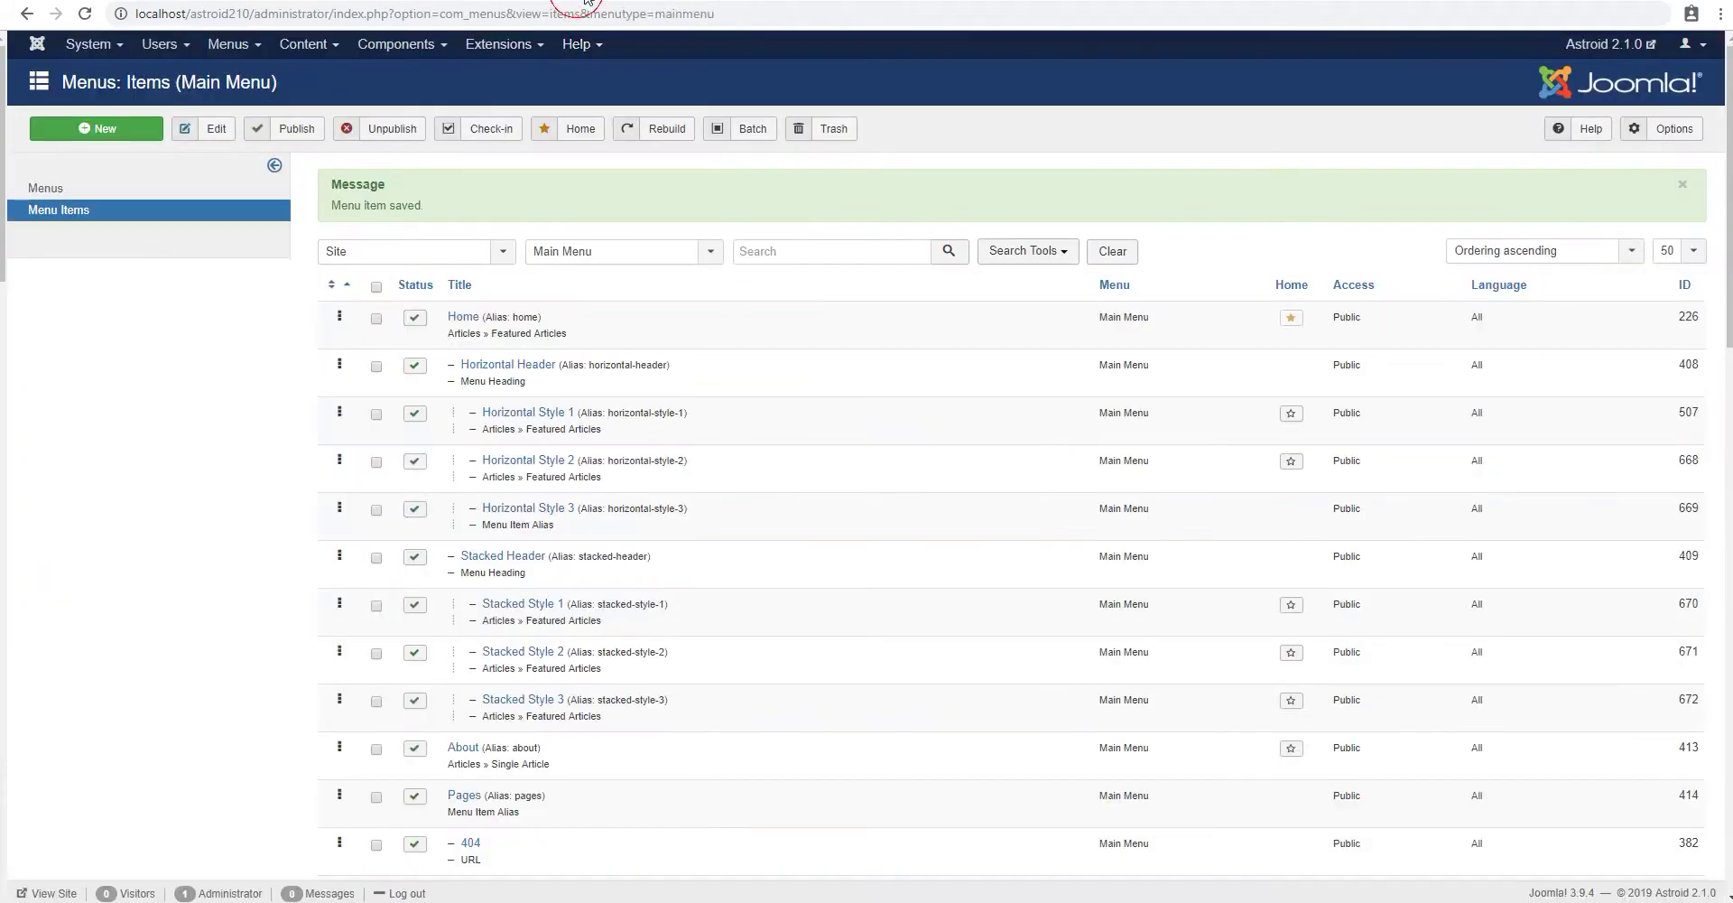
- Reorder Mega Menu columns to Blog Type, Layouts, Features, add Contact (Page Form) to column one, and save
scroll(698, 552, down, 6)
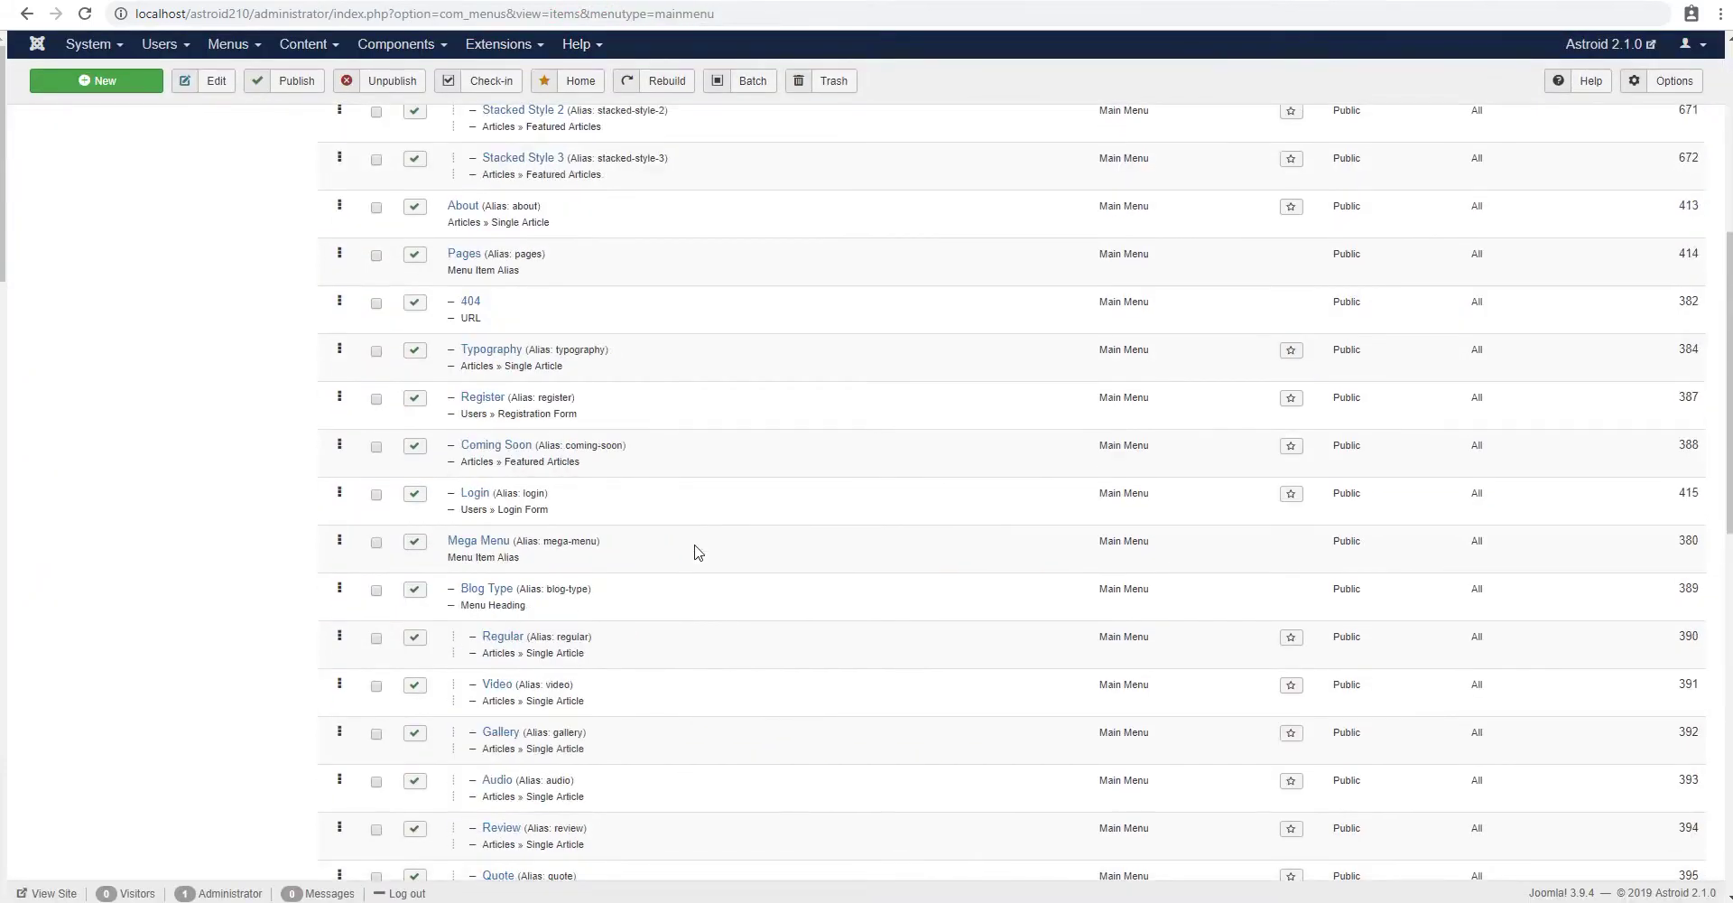
click(502, 548)
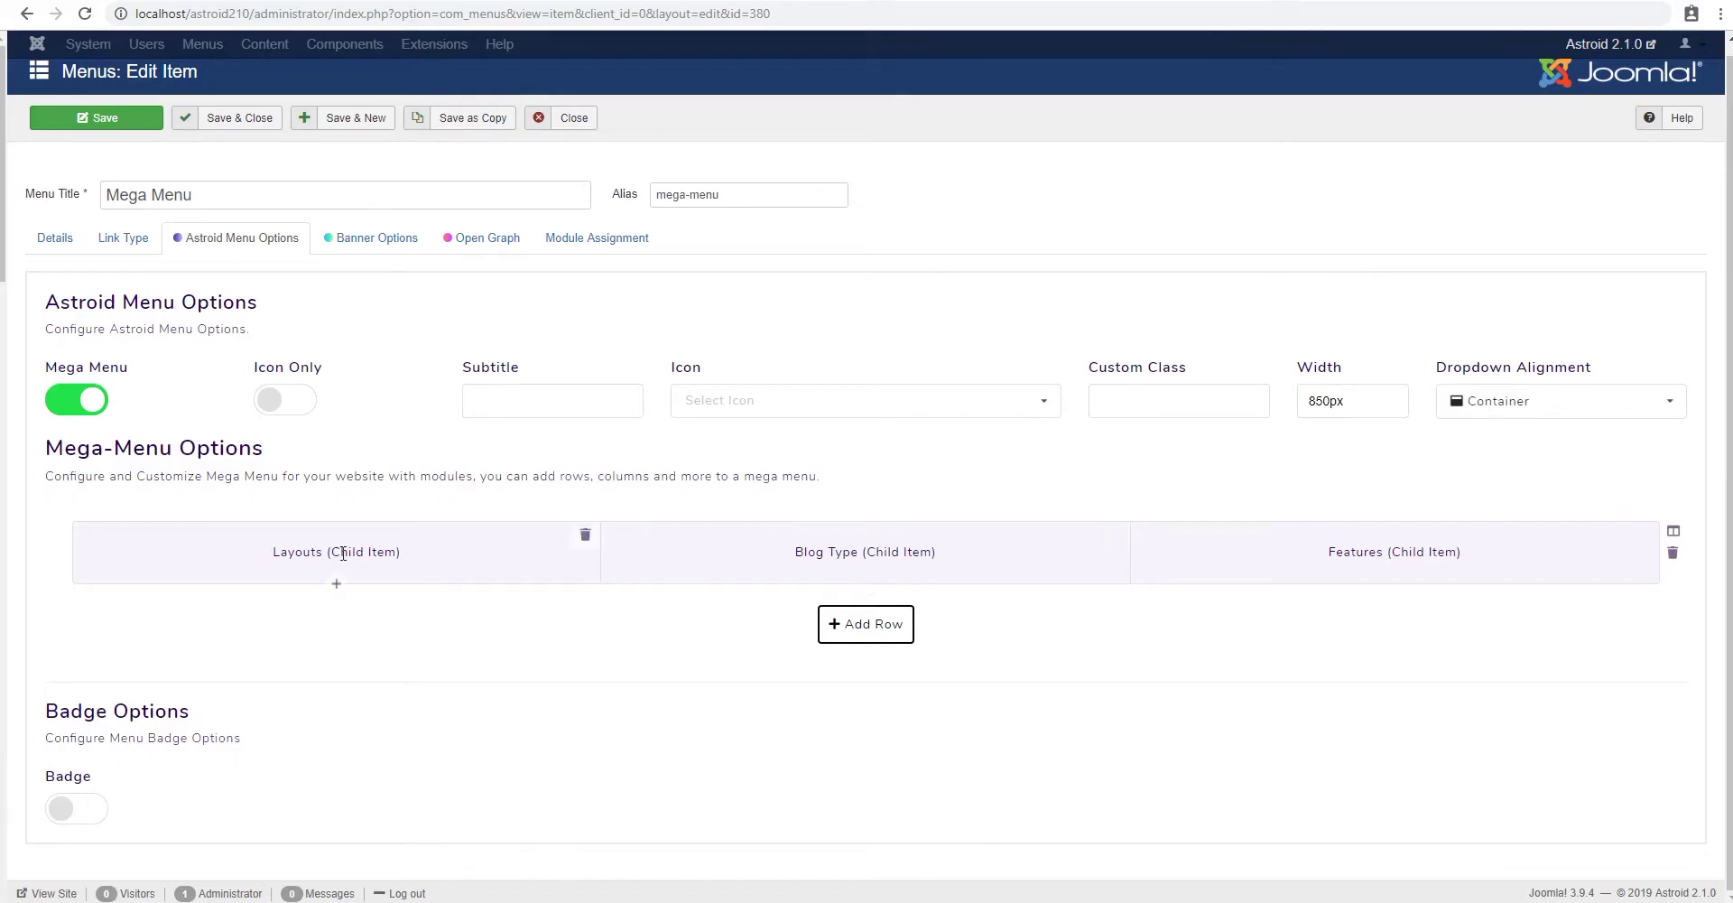
drag(343, 553, 247, 536)
click(336, 583)
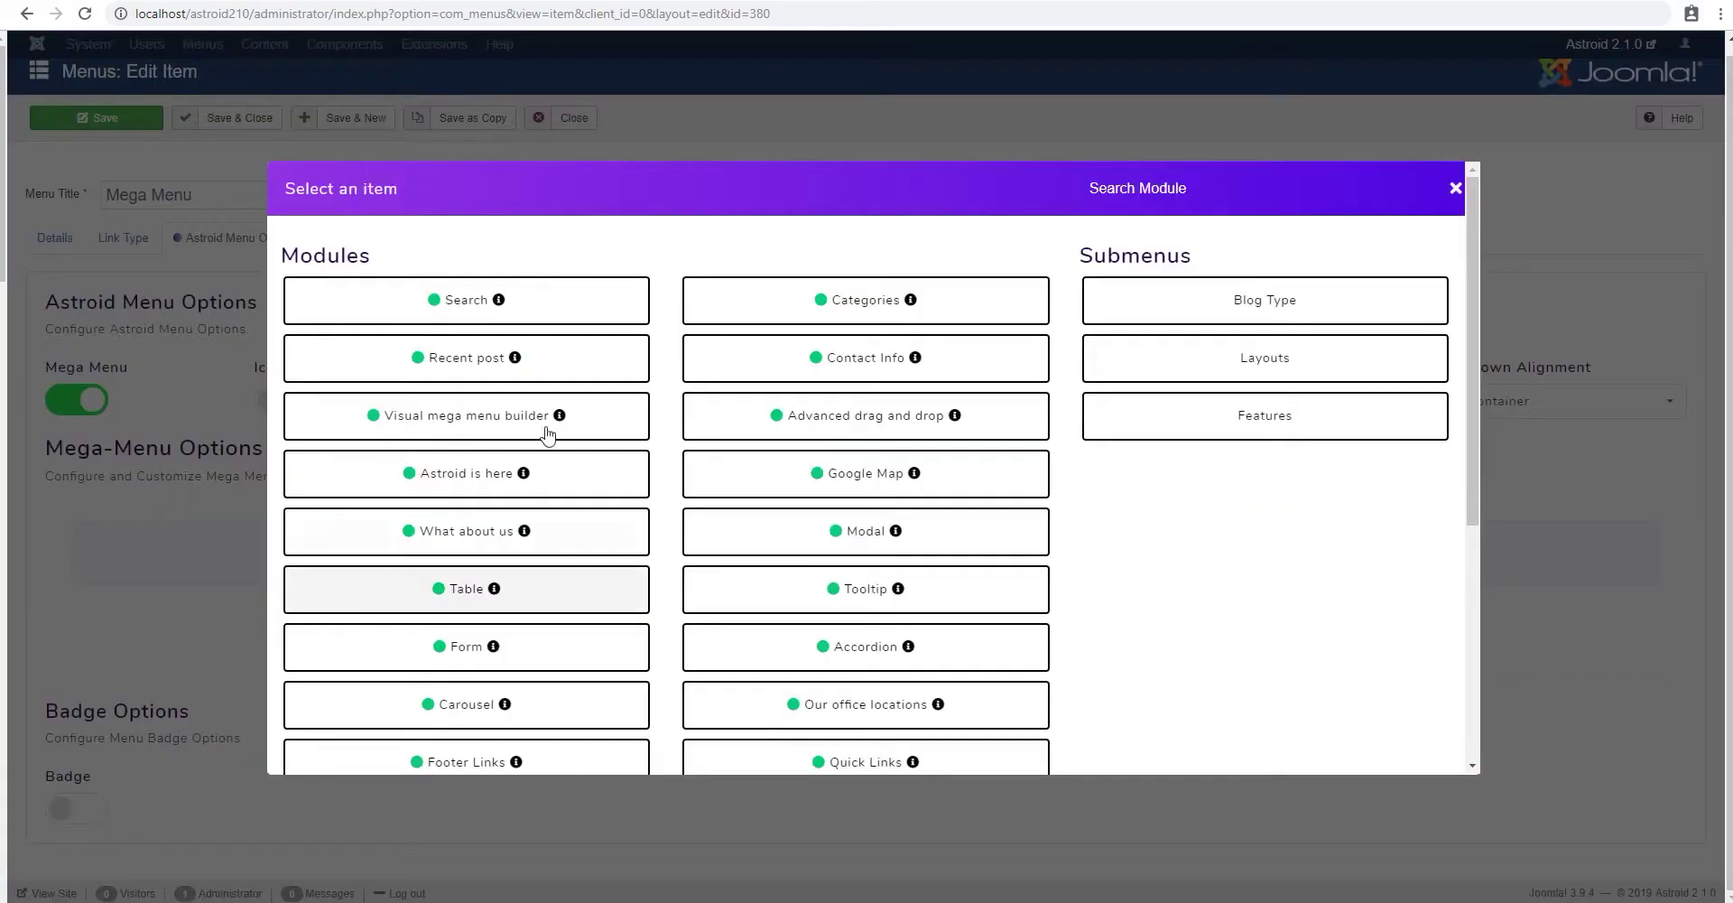
scroll(784, 592, down, 5)
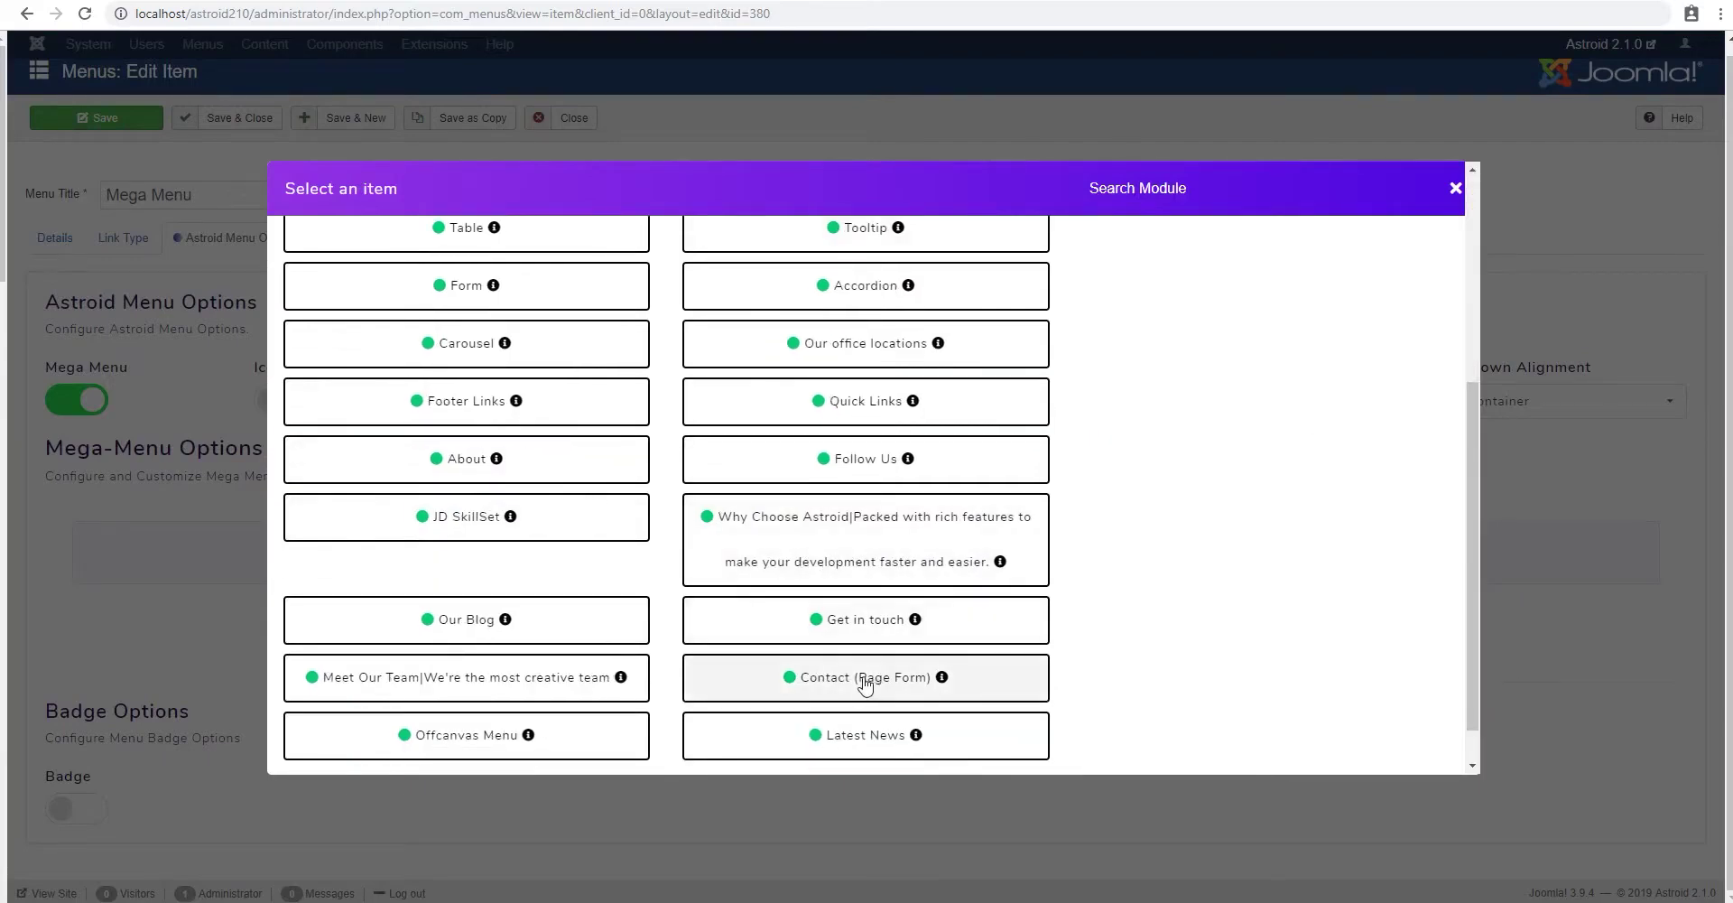
click(887, 623)
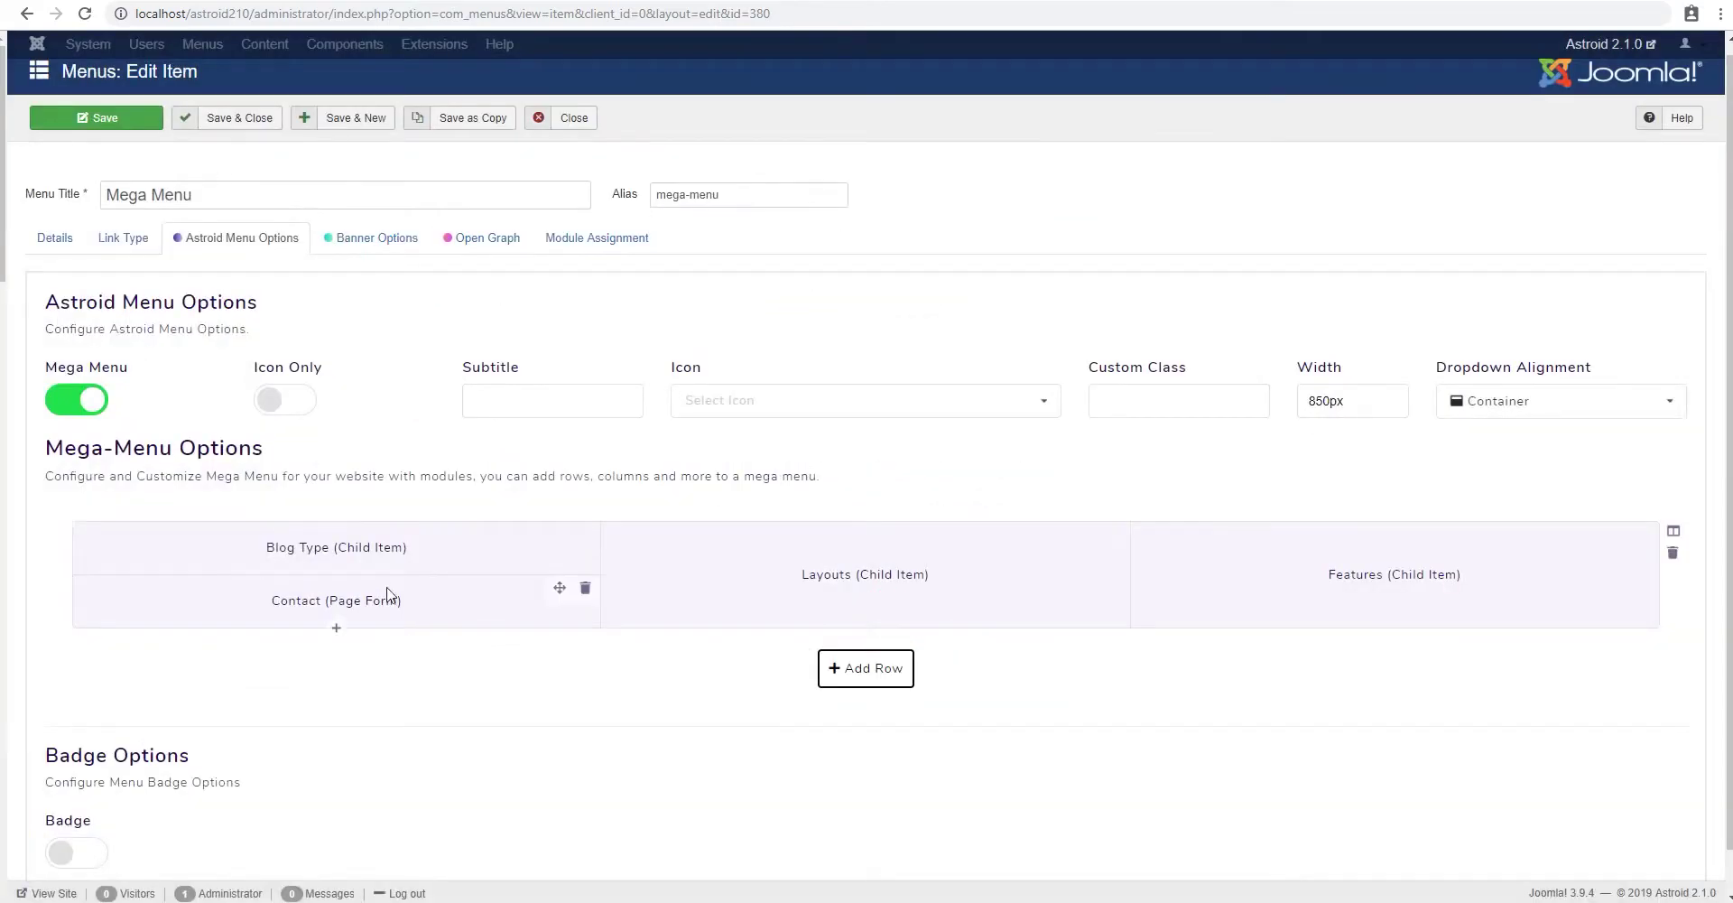
click(155, 118)
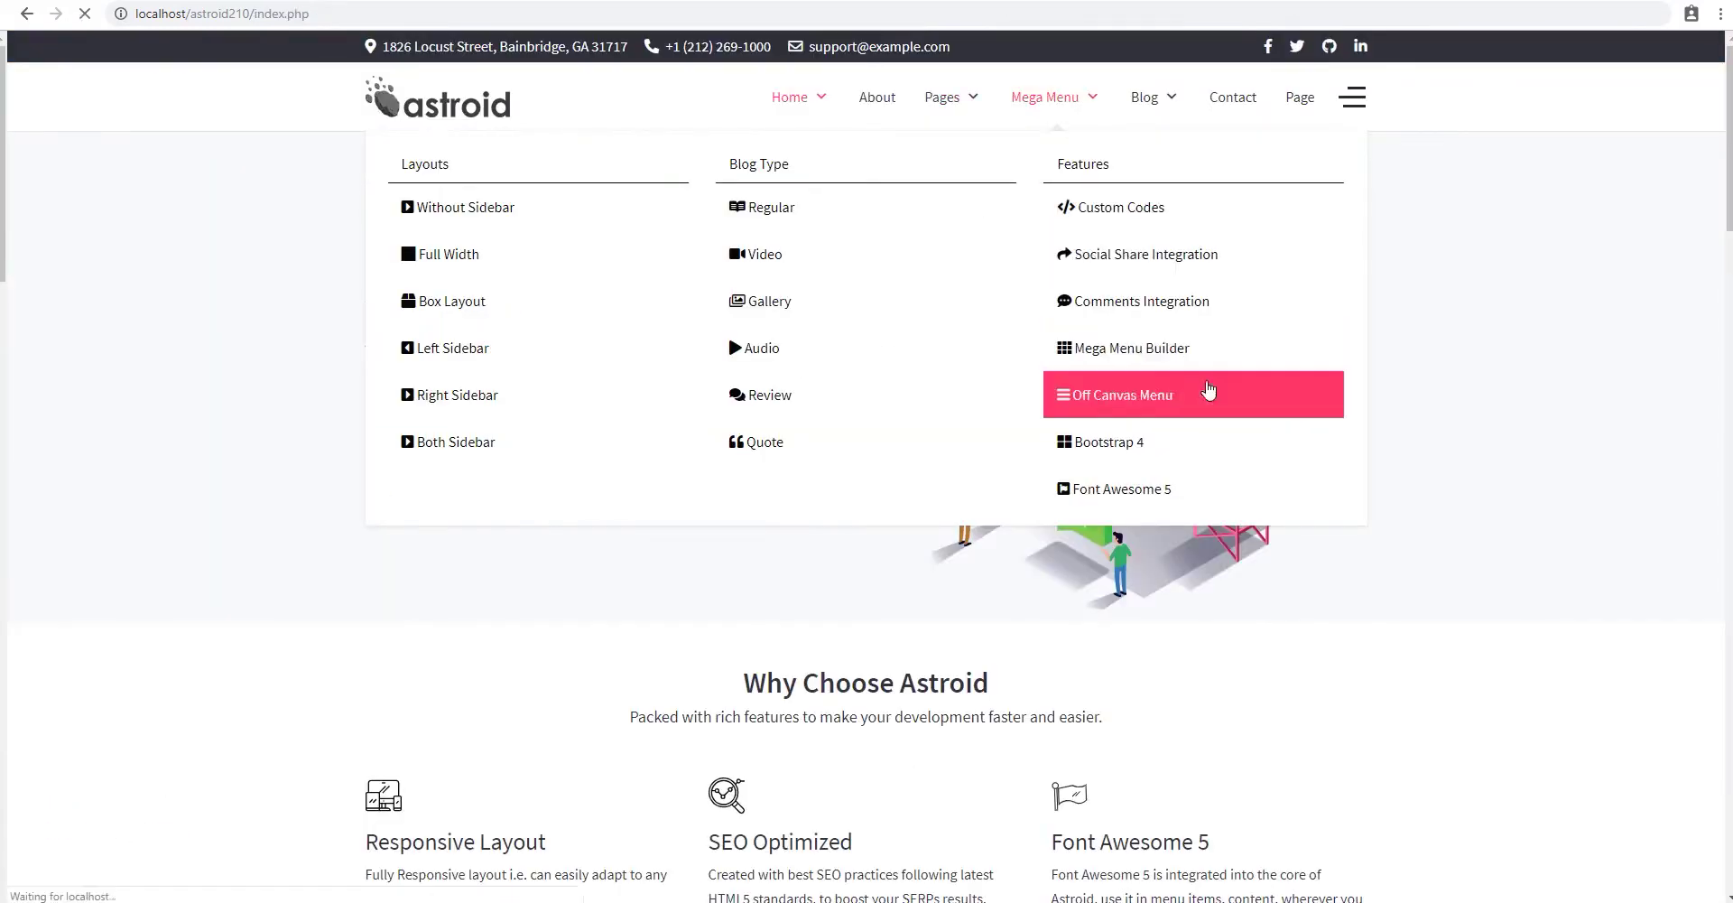
mouse_move(1047, 98)
scroll(541, 524, down, 3)
scroll(691, 523, up, 3)
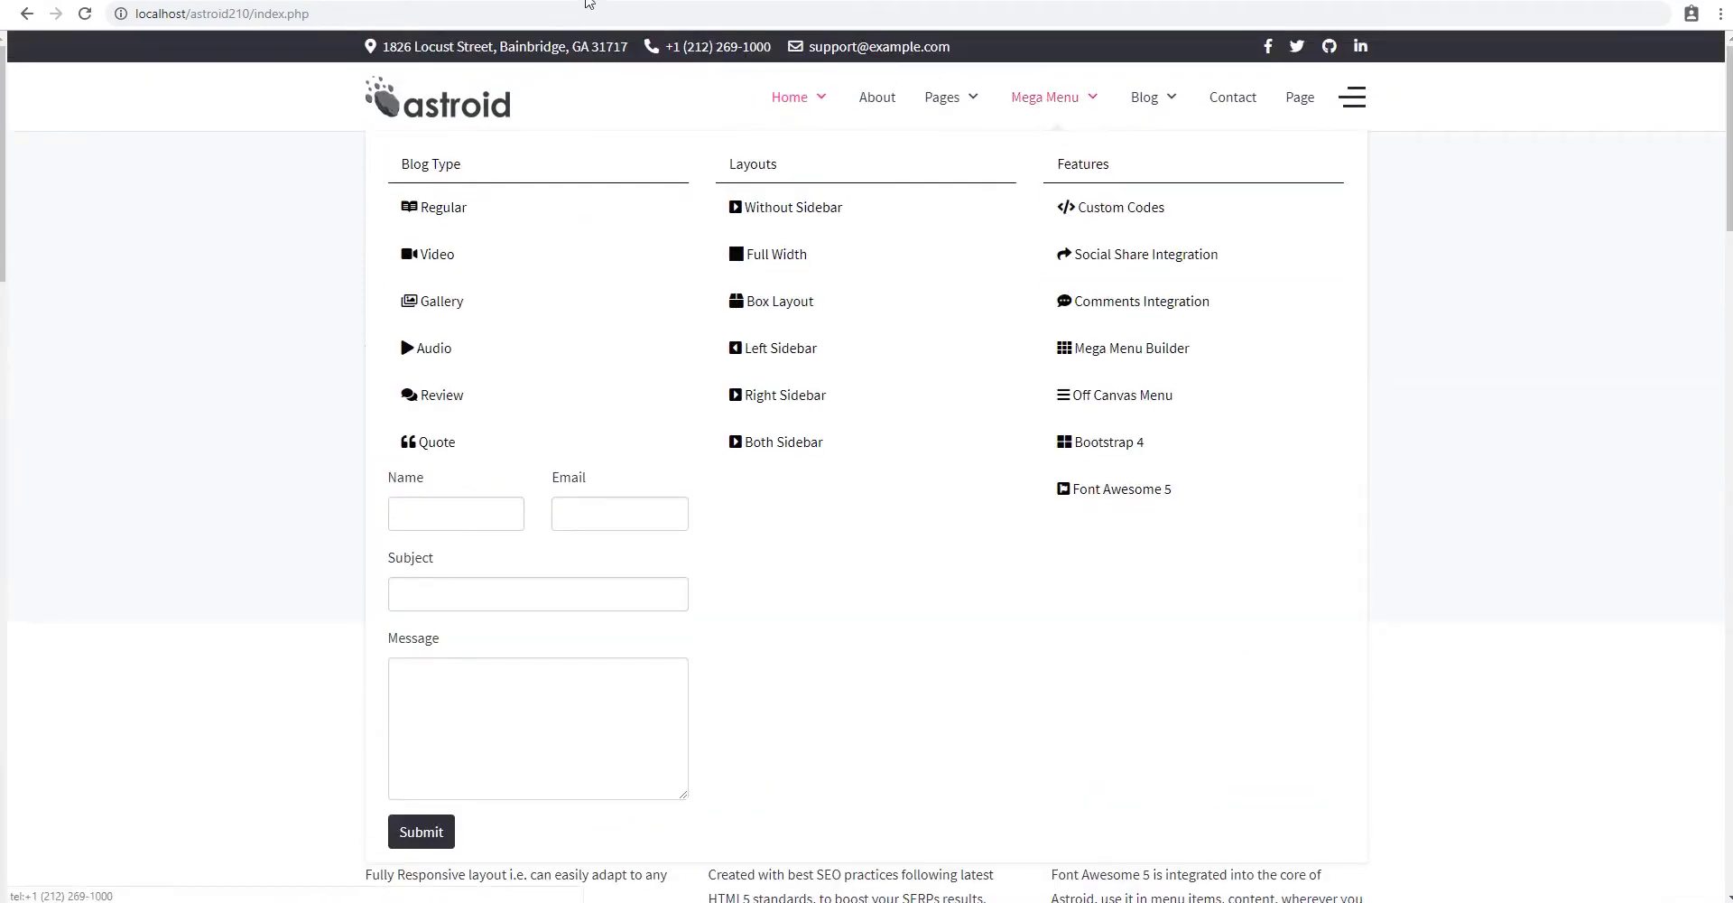
key(alt+Tab)
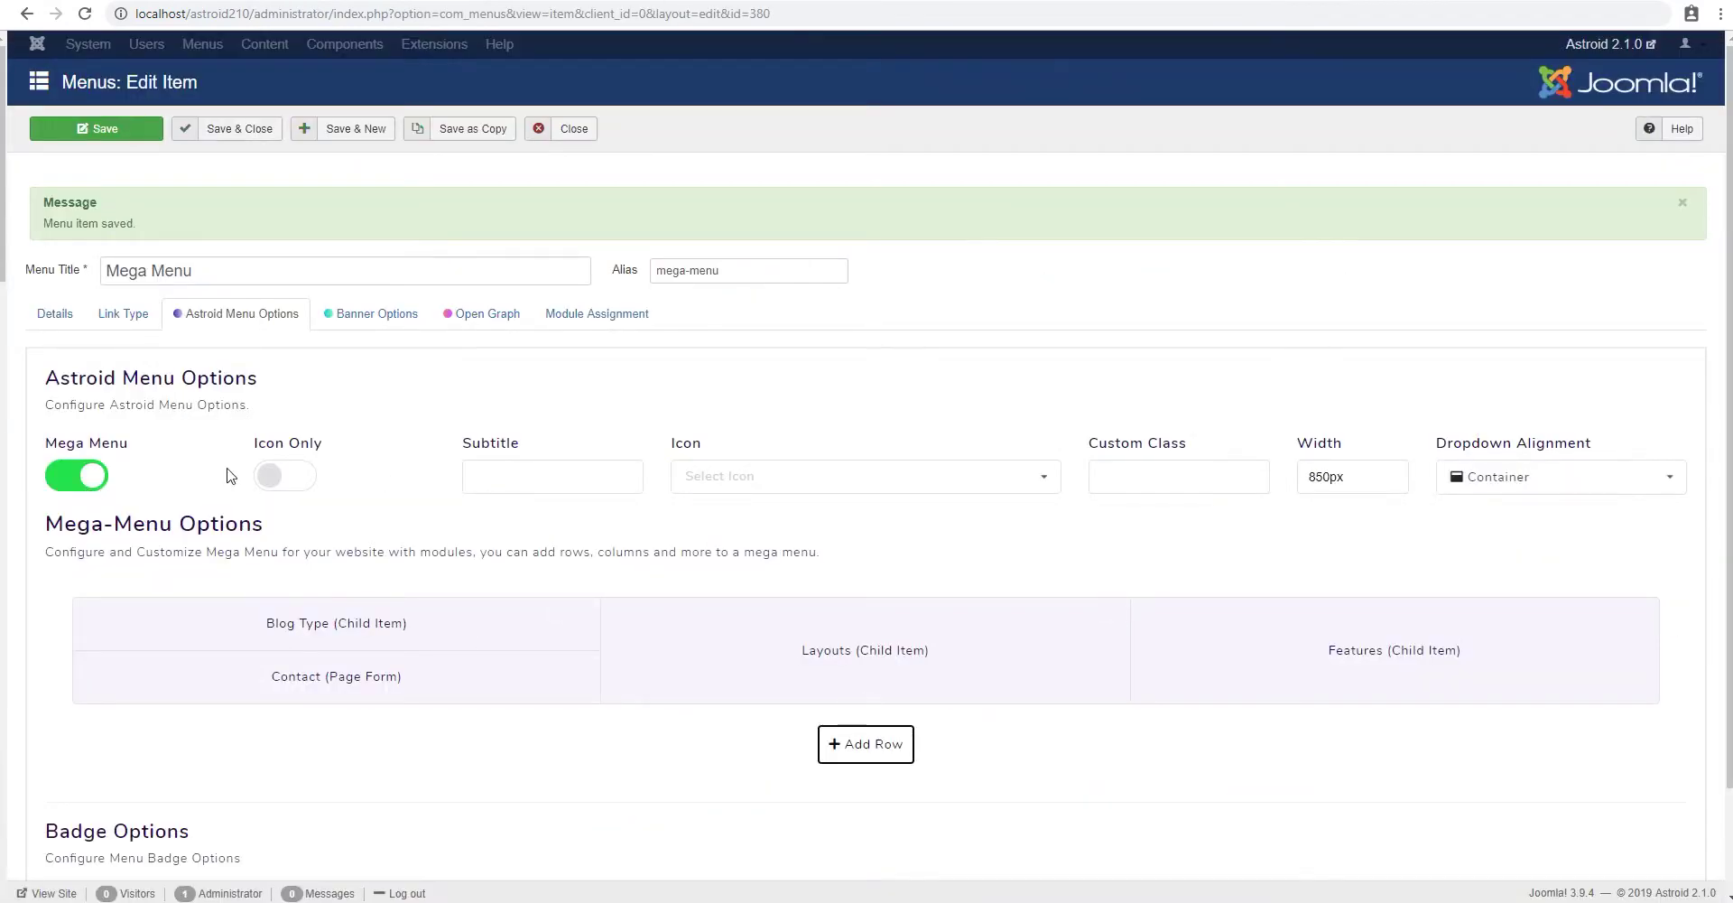
- Turn on Icon Only for Mega Menu with the Air Freshener icon, then select the Subtitle field
click(79, 483)
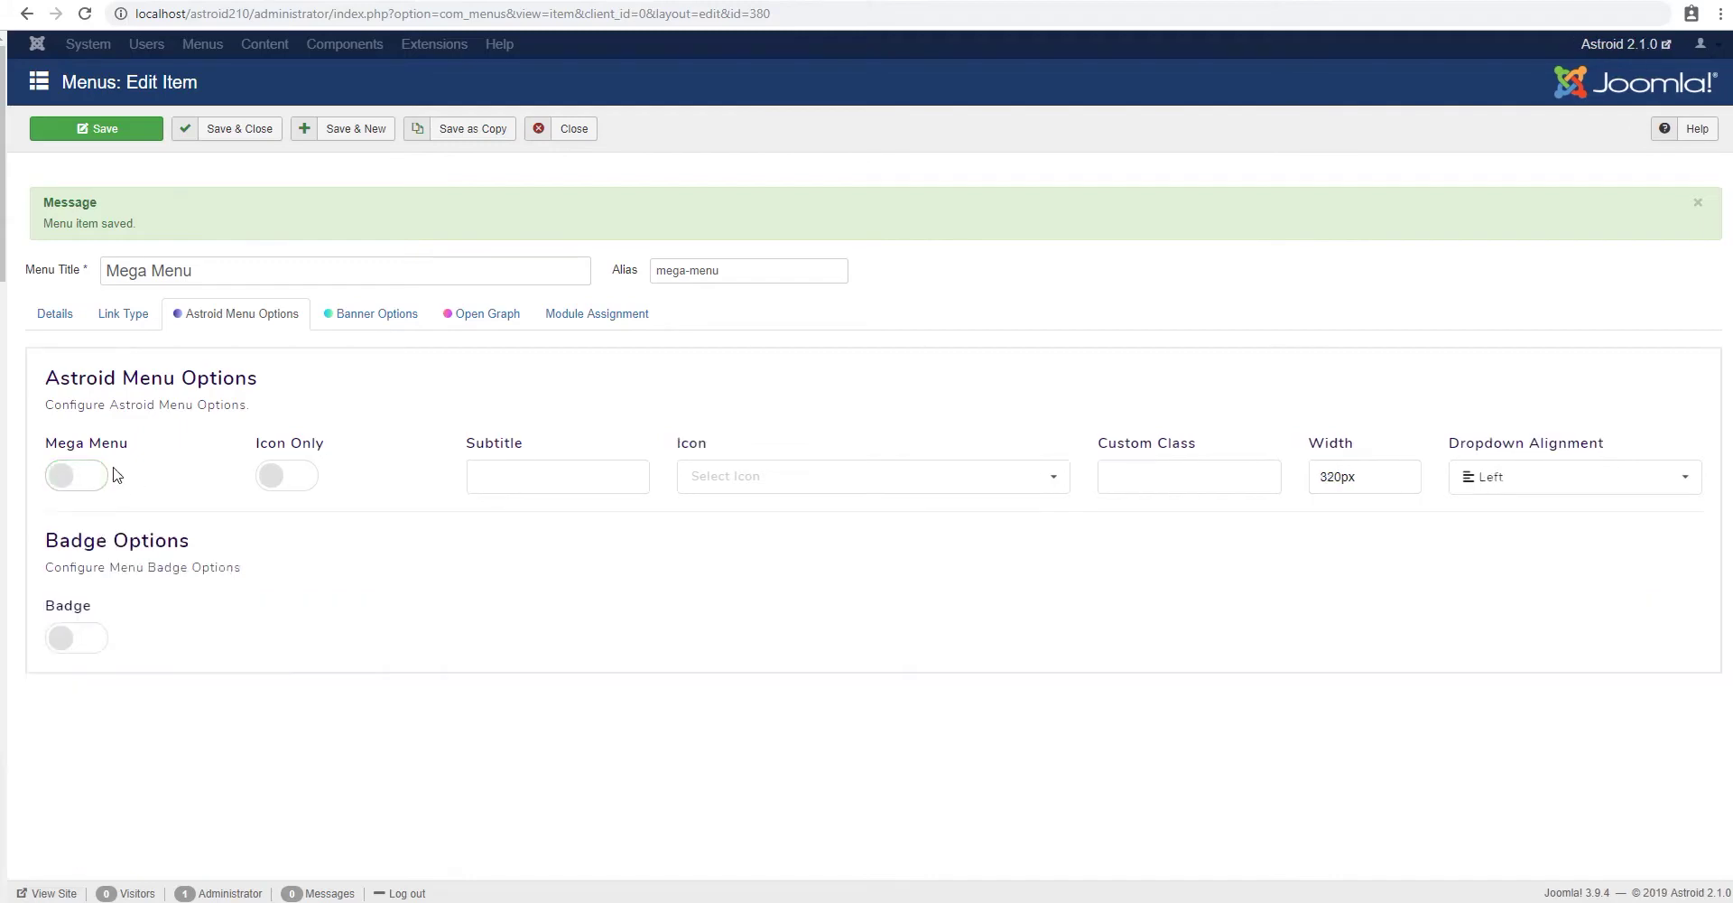
click(80, 476)
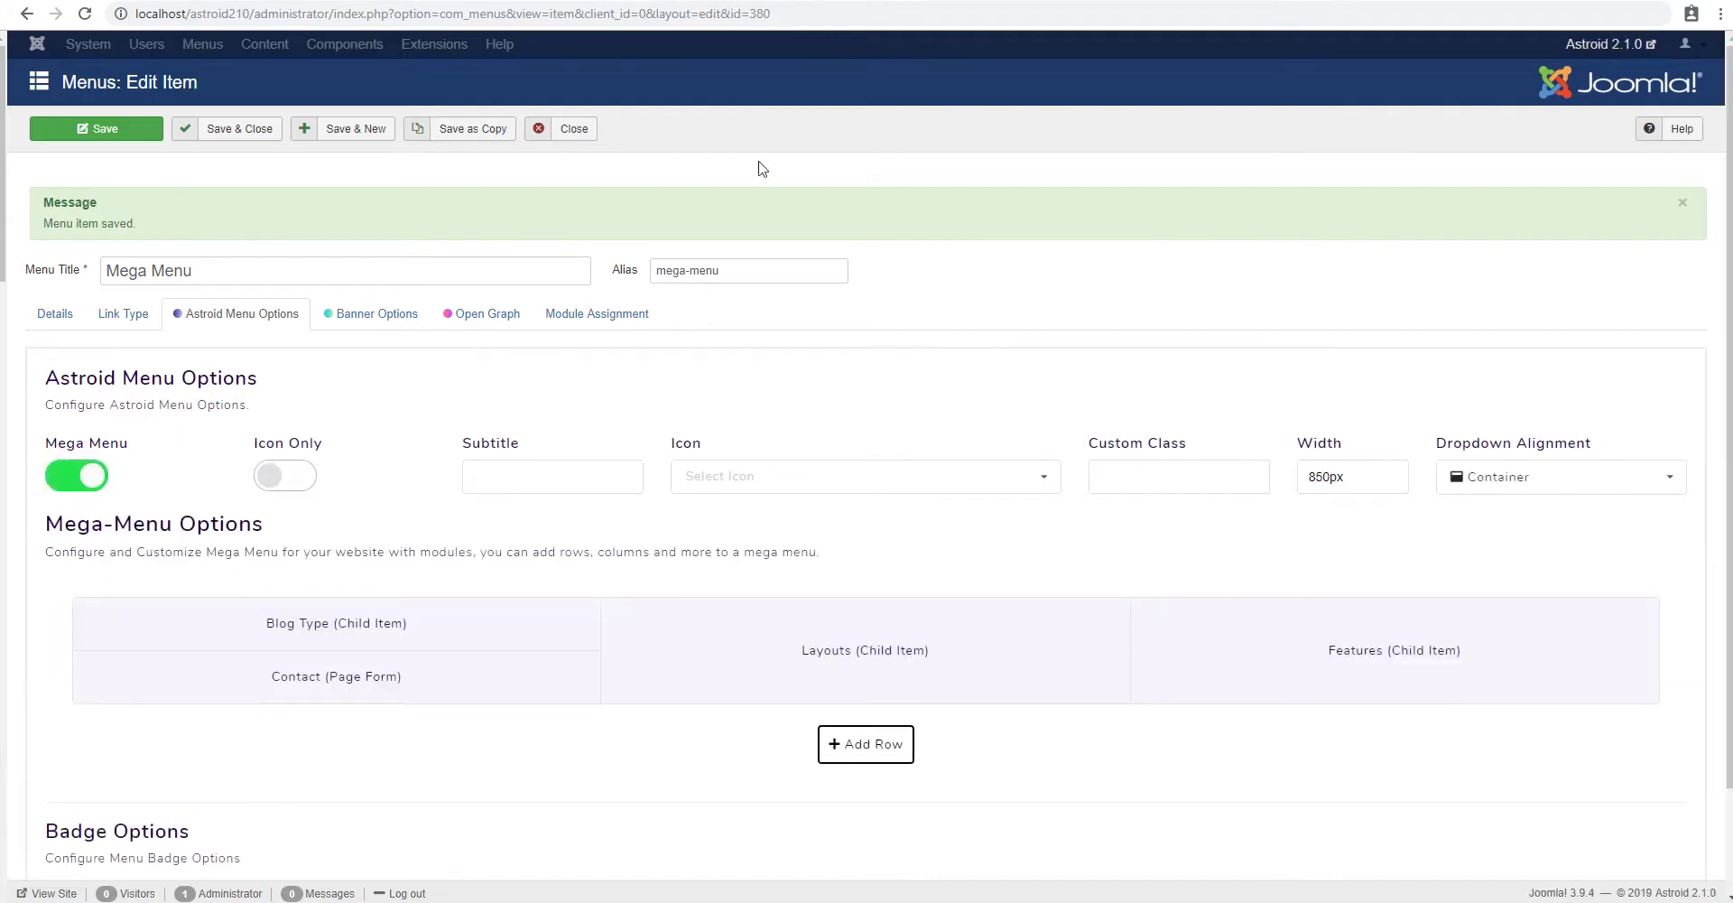
click(286, 476)
click(774, 468)
scroll(806, 687, down, 6)
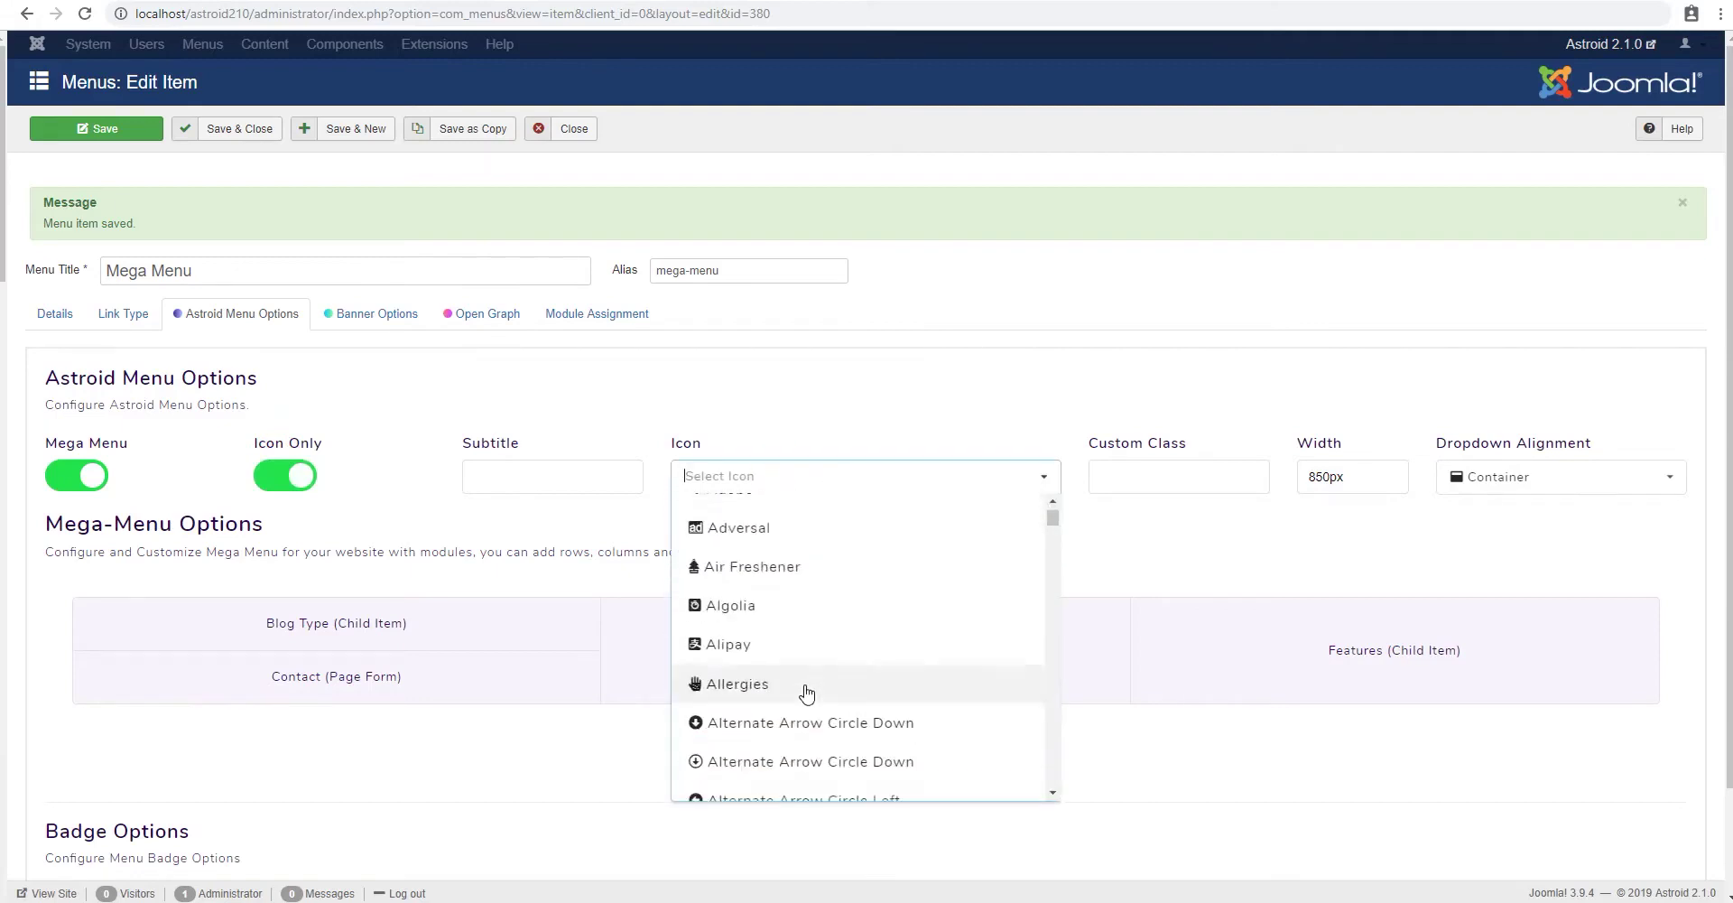
click(762, 566)
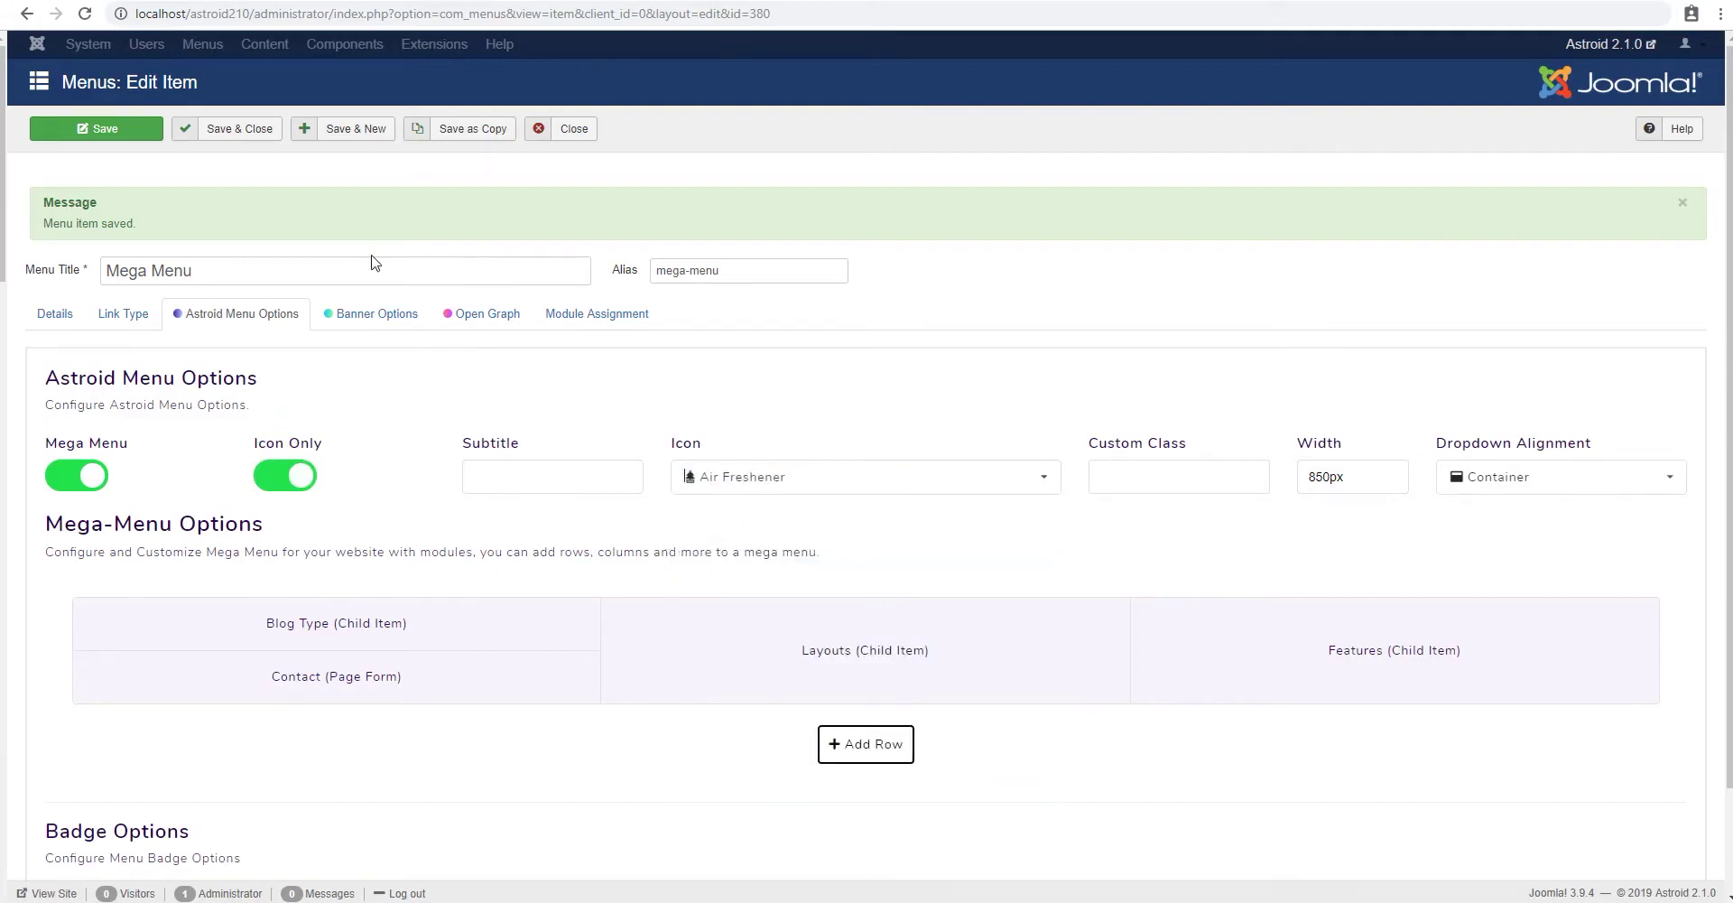
click(517, 478)
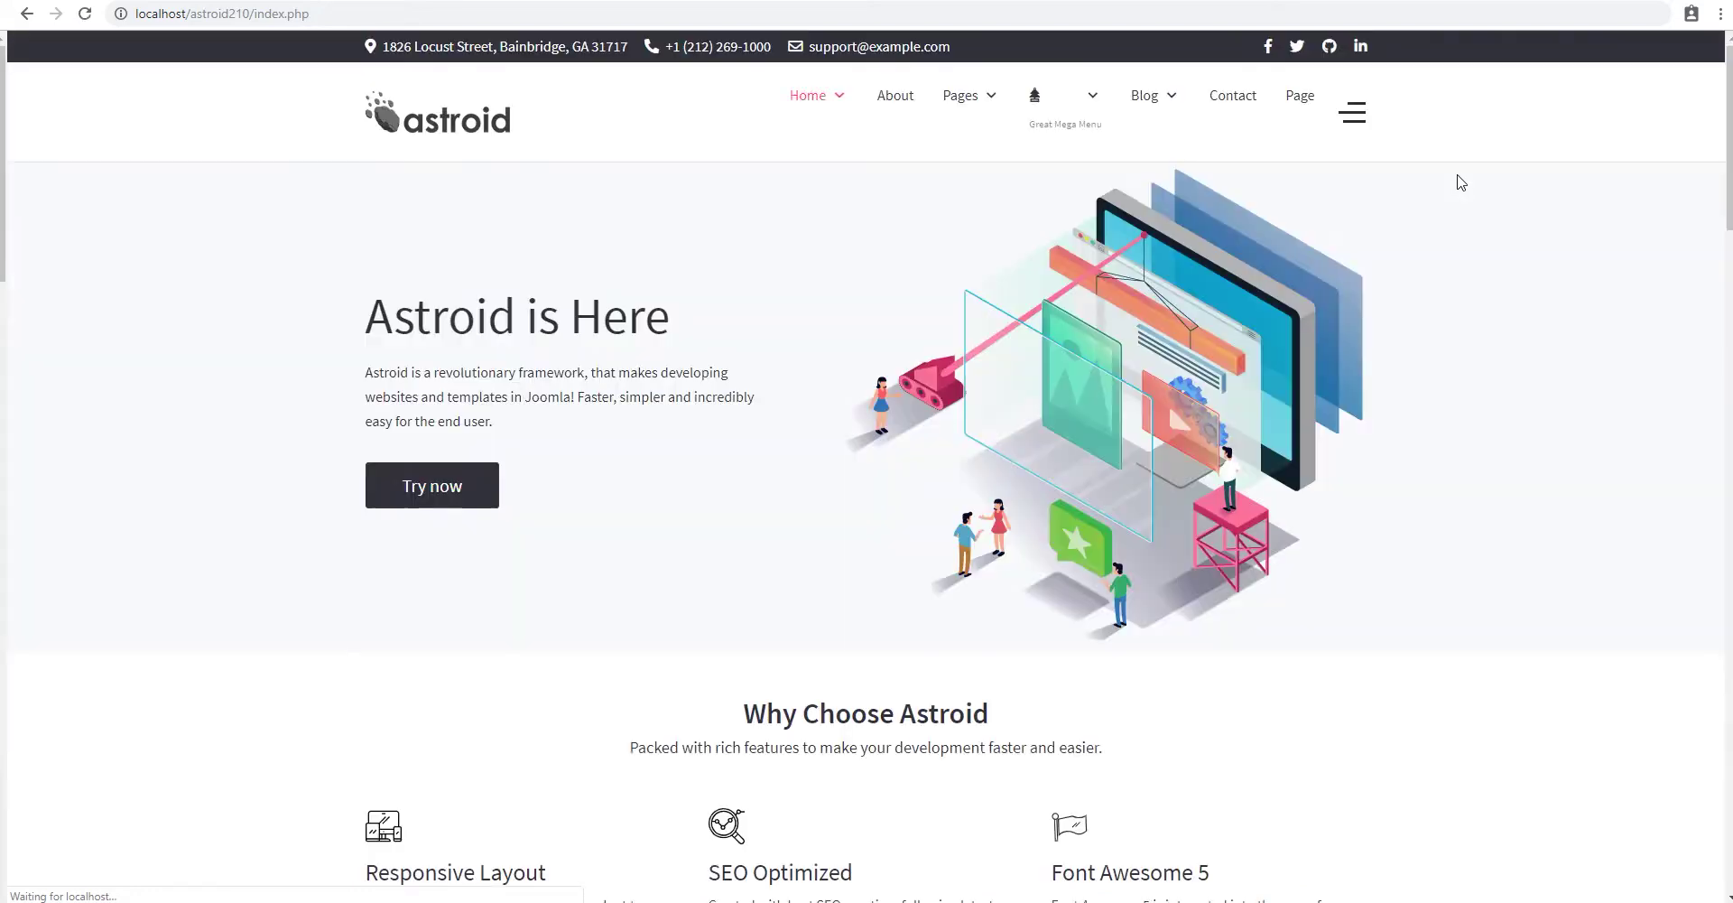
- Delete the 'Great Mega Menu' subtitle, save, check the site menu, and return to the editor
mouse_move(1053, 116)
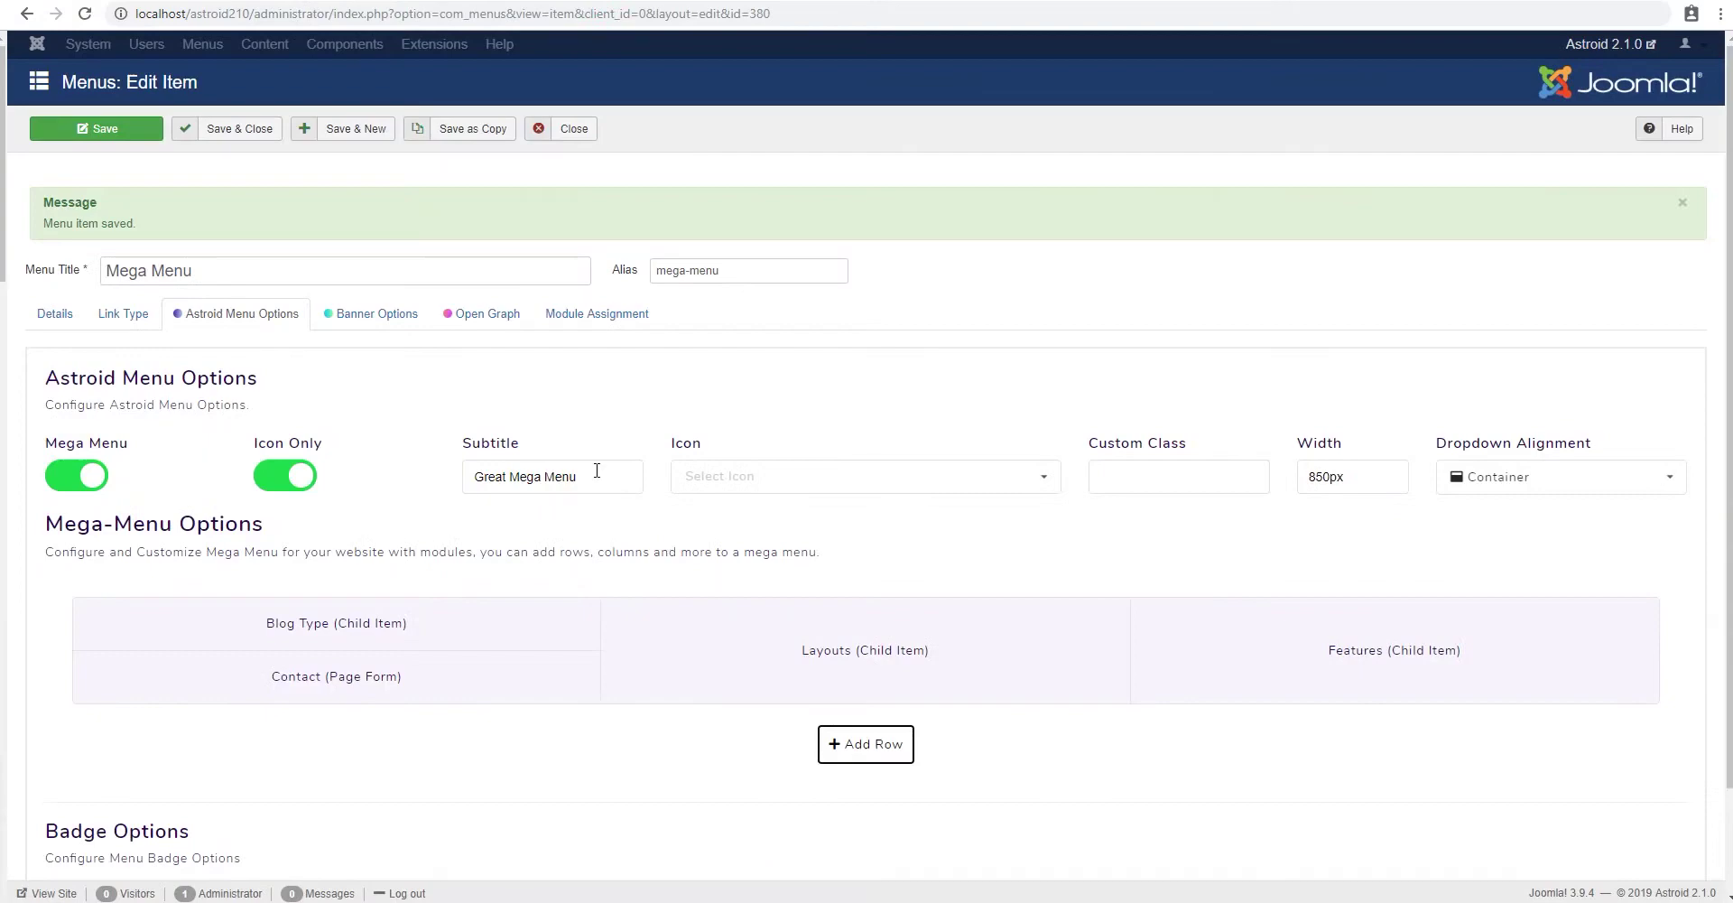
triple_click(587, 475)
key(BackSpace)
click(129, 140)
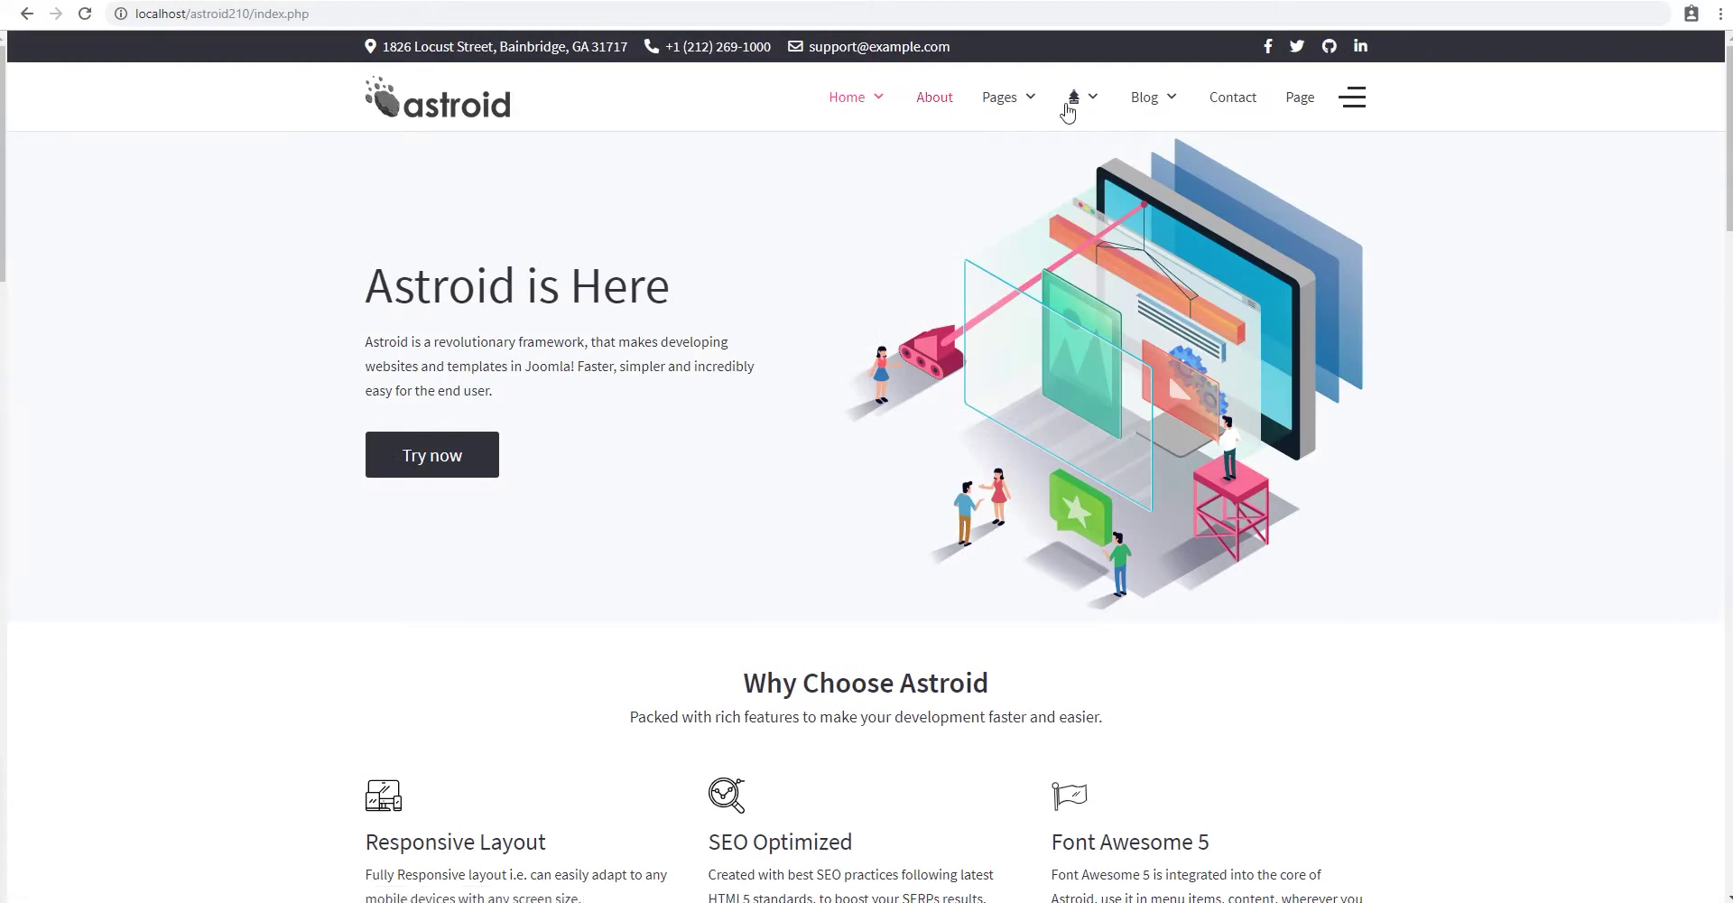
mouse_move(1082, 108)
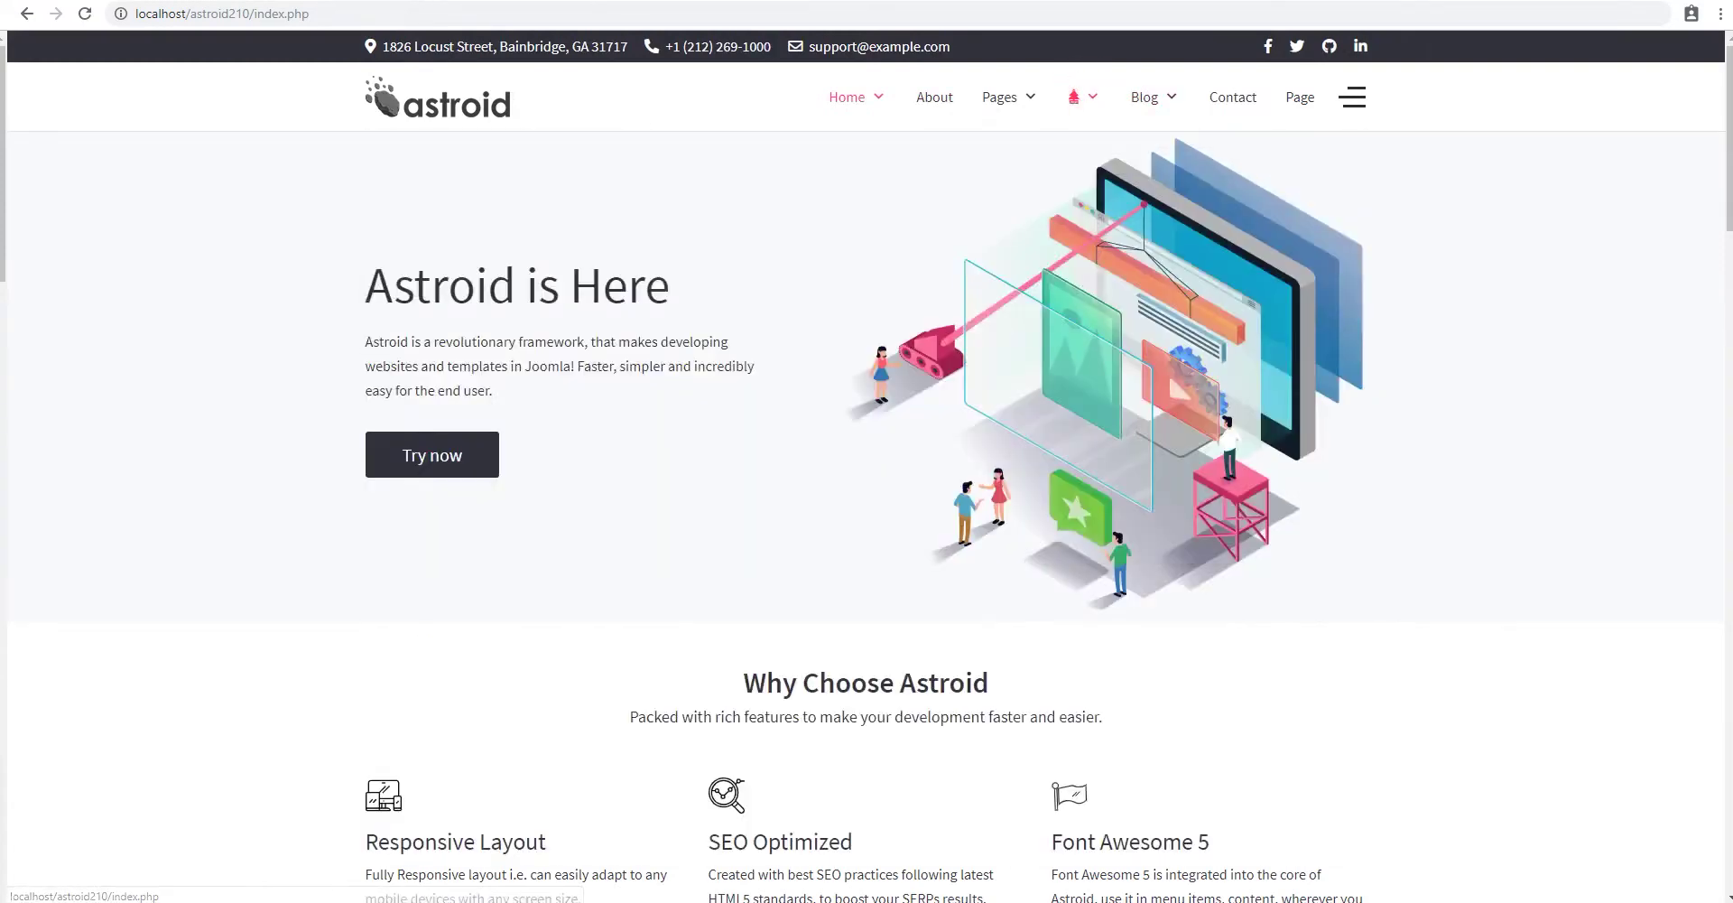
key(ctrl+Tab)
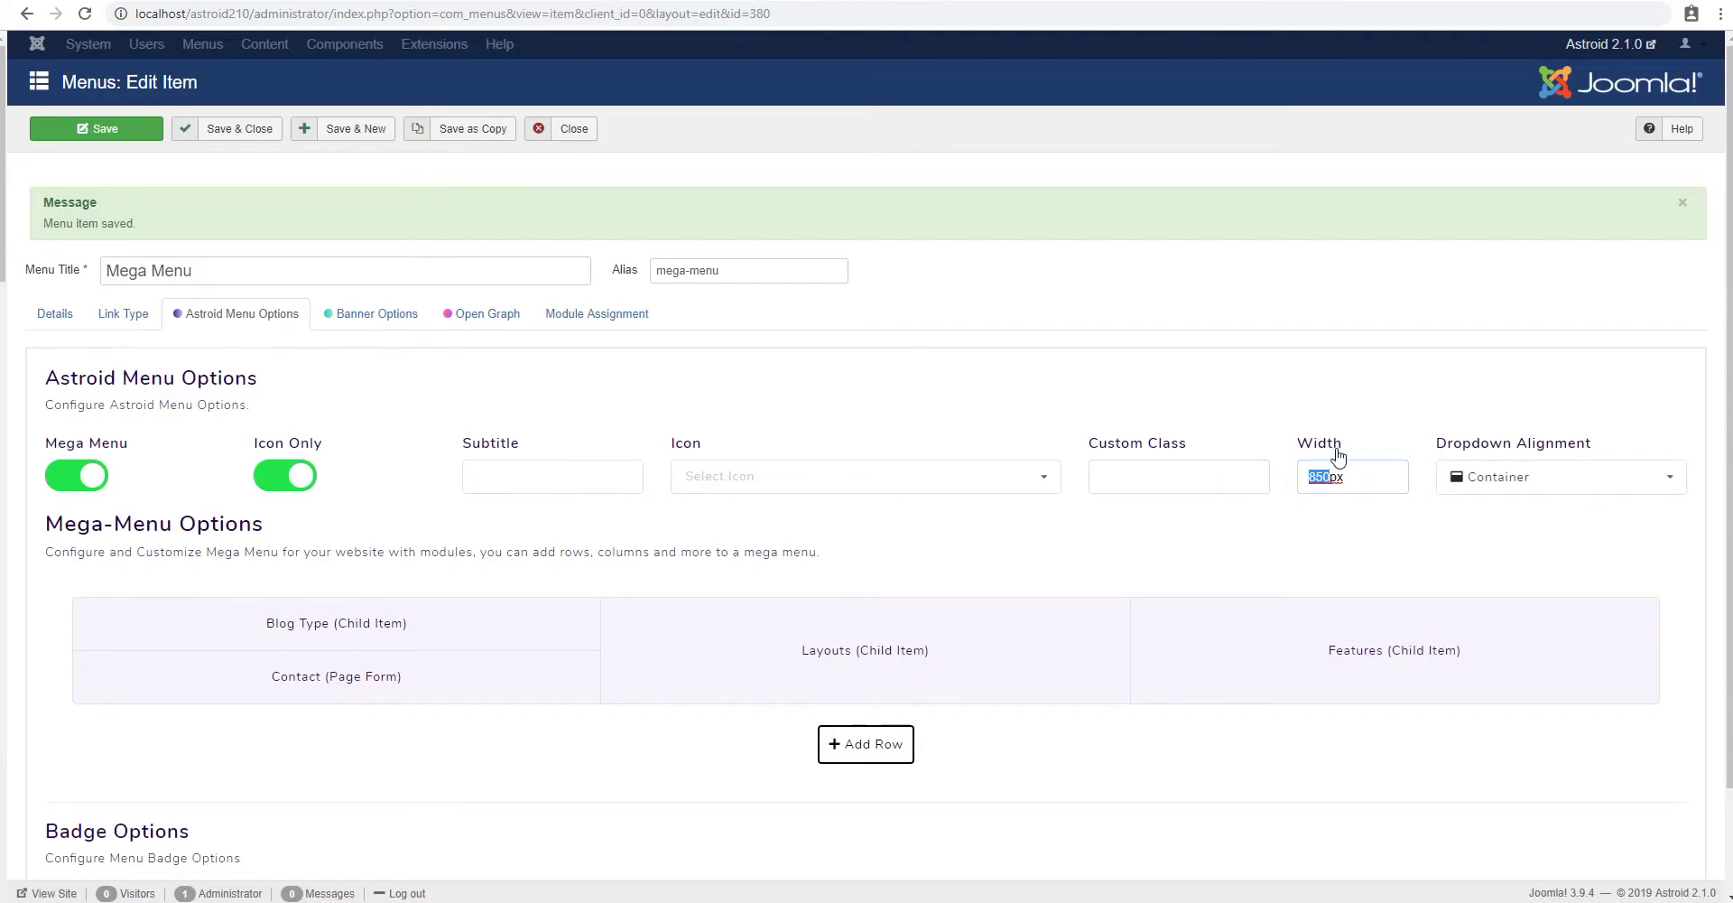
- Switch off Mega Menu, save the item, and preview the plain dropdown on the site
click(91, 476)
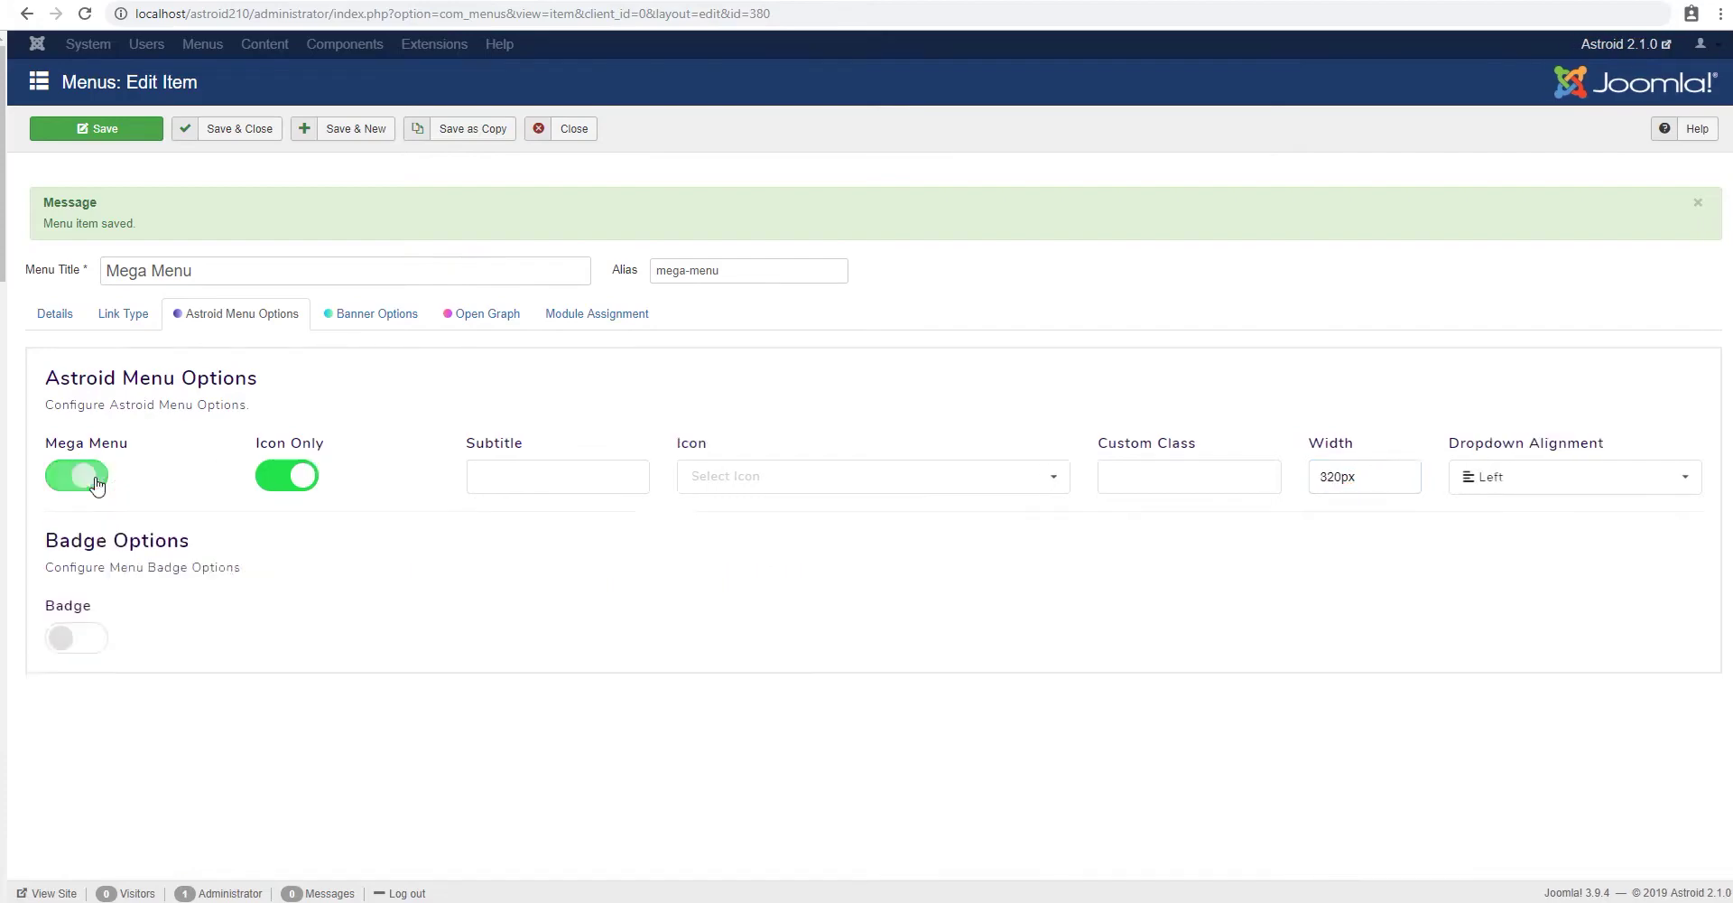
click(107, 128)
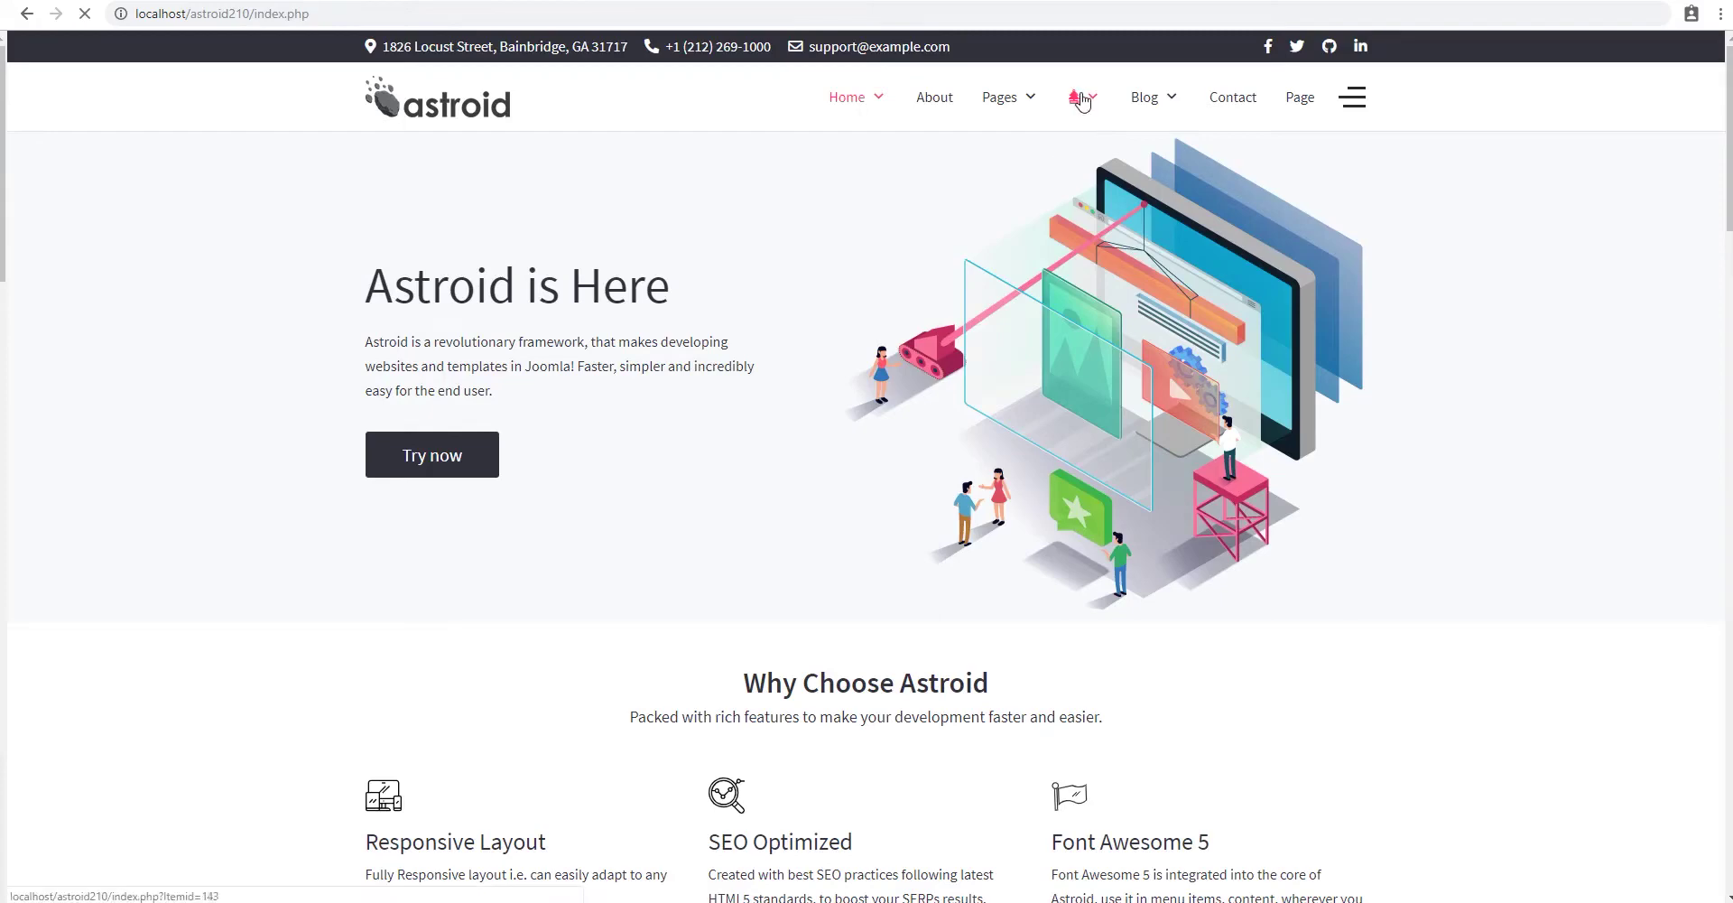
mouse_move(1074, 96)
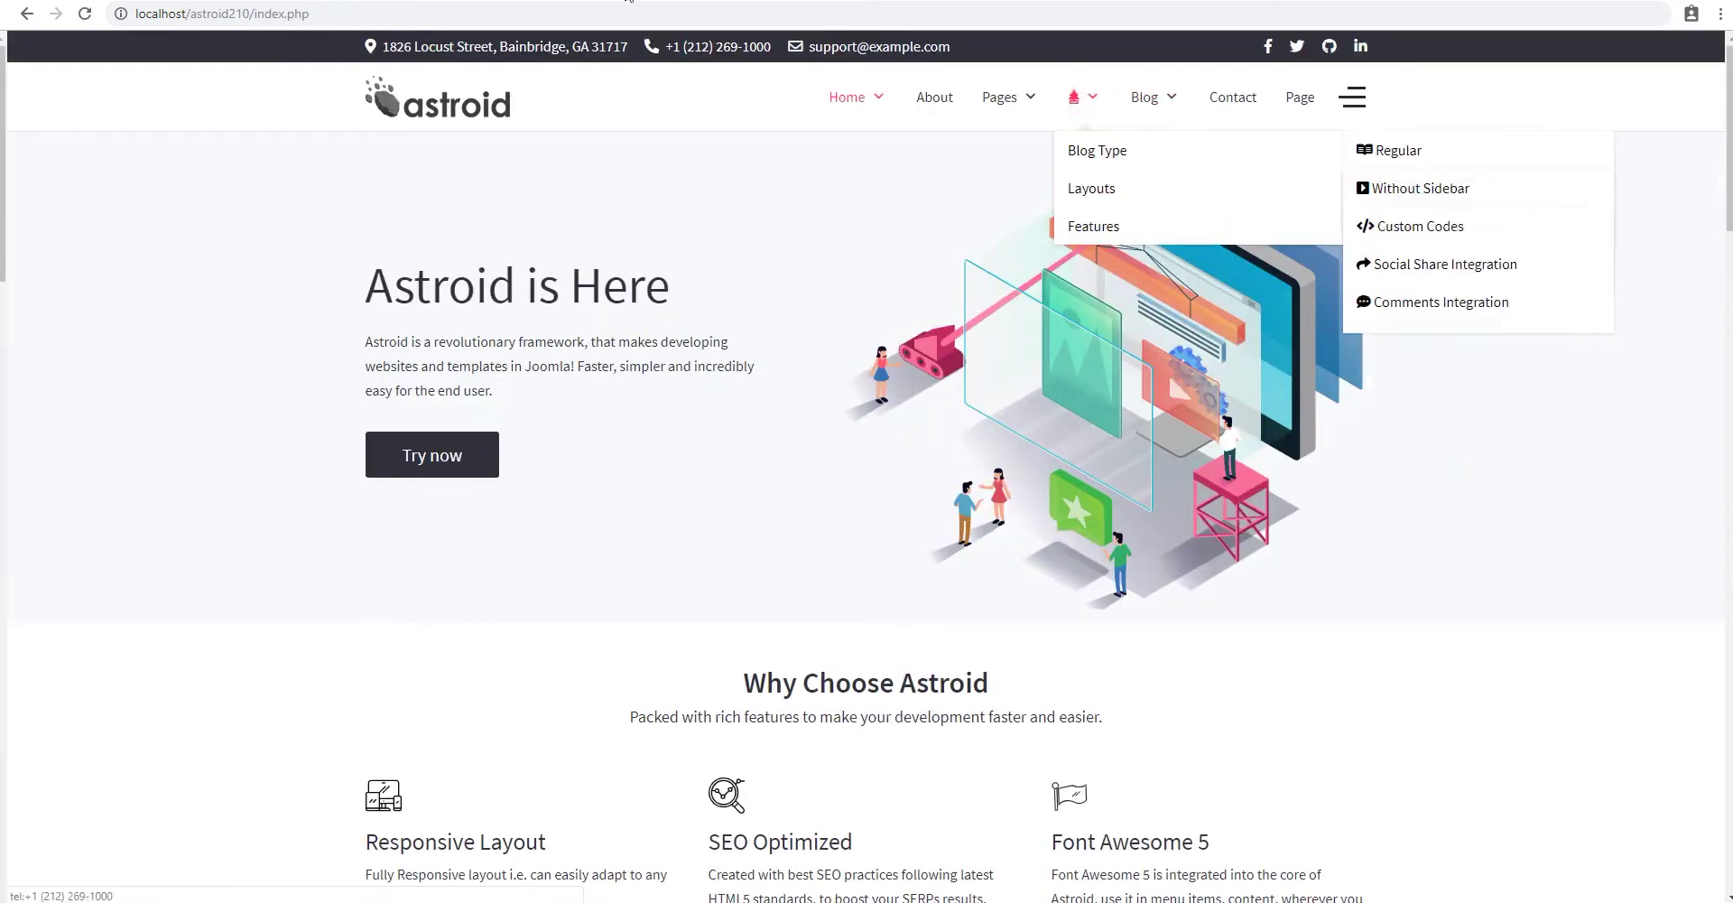
key(ctrl+Tab)
- Change the dropdown width from 320 to 100, save, and reload the site to check it
drag(1343, 476, 1293, 480)
text(100)
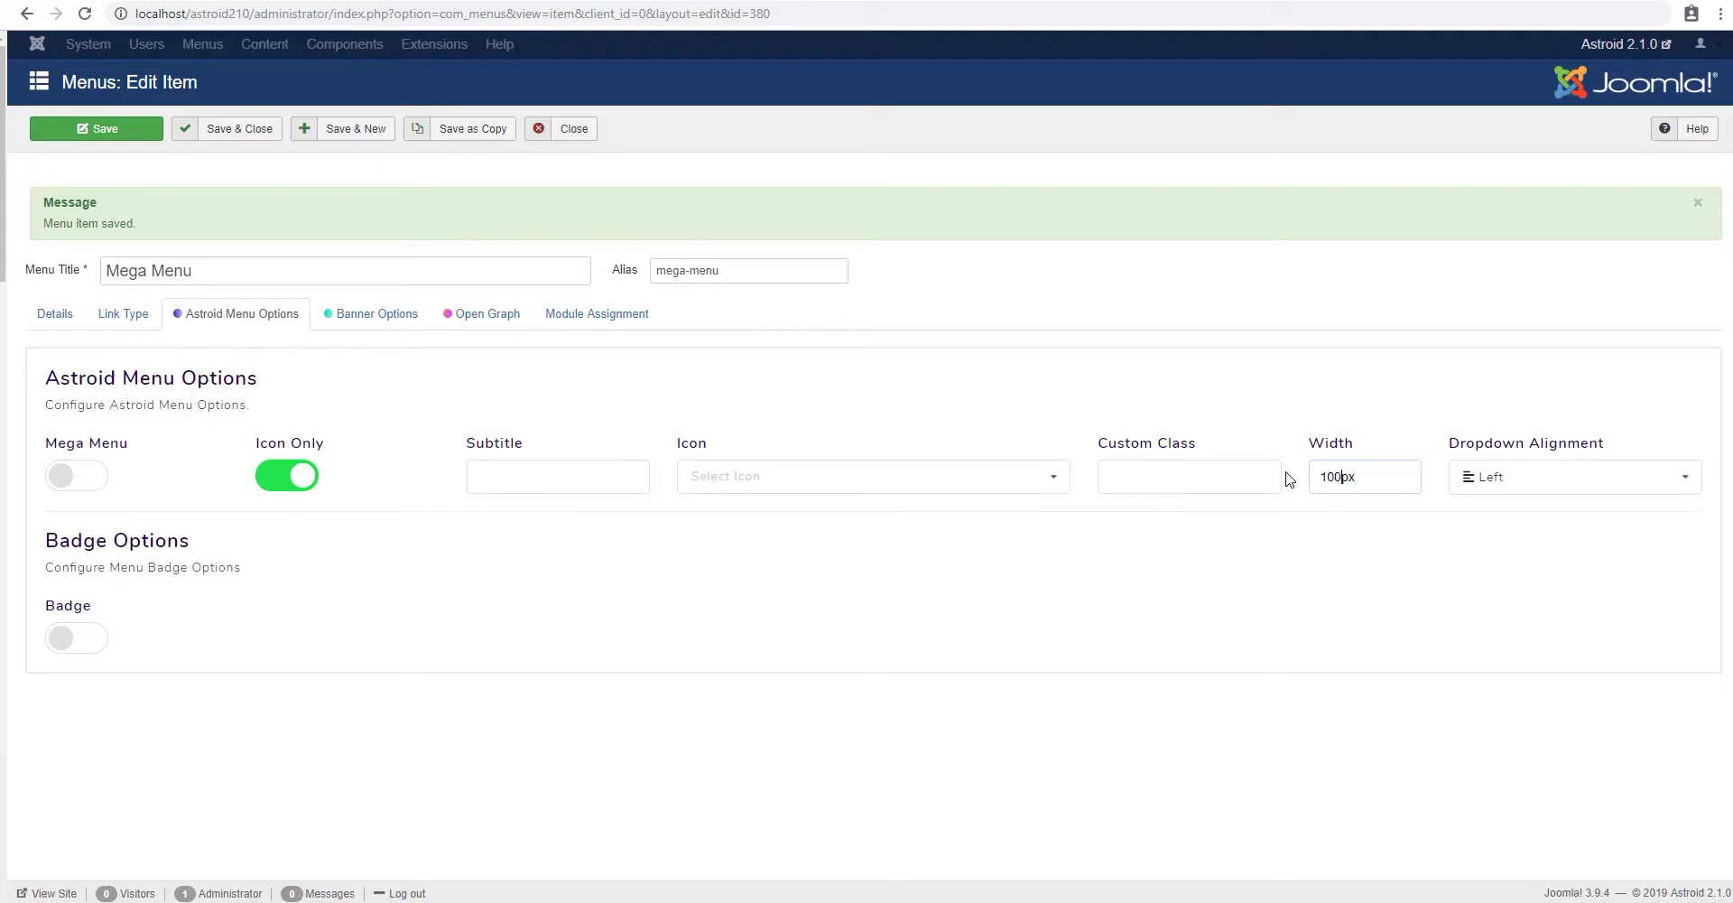
click(108, 128)
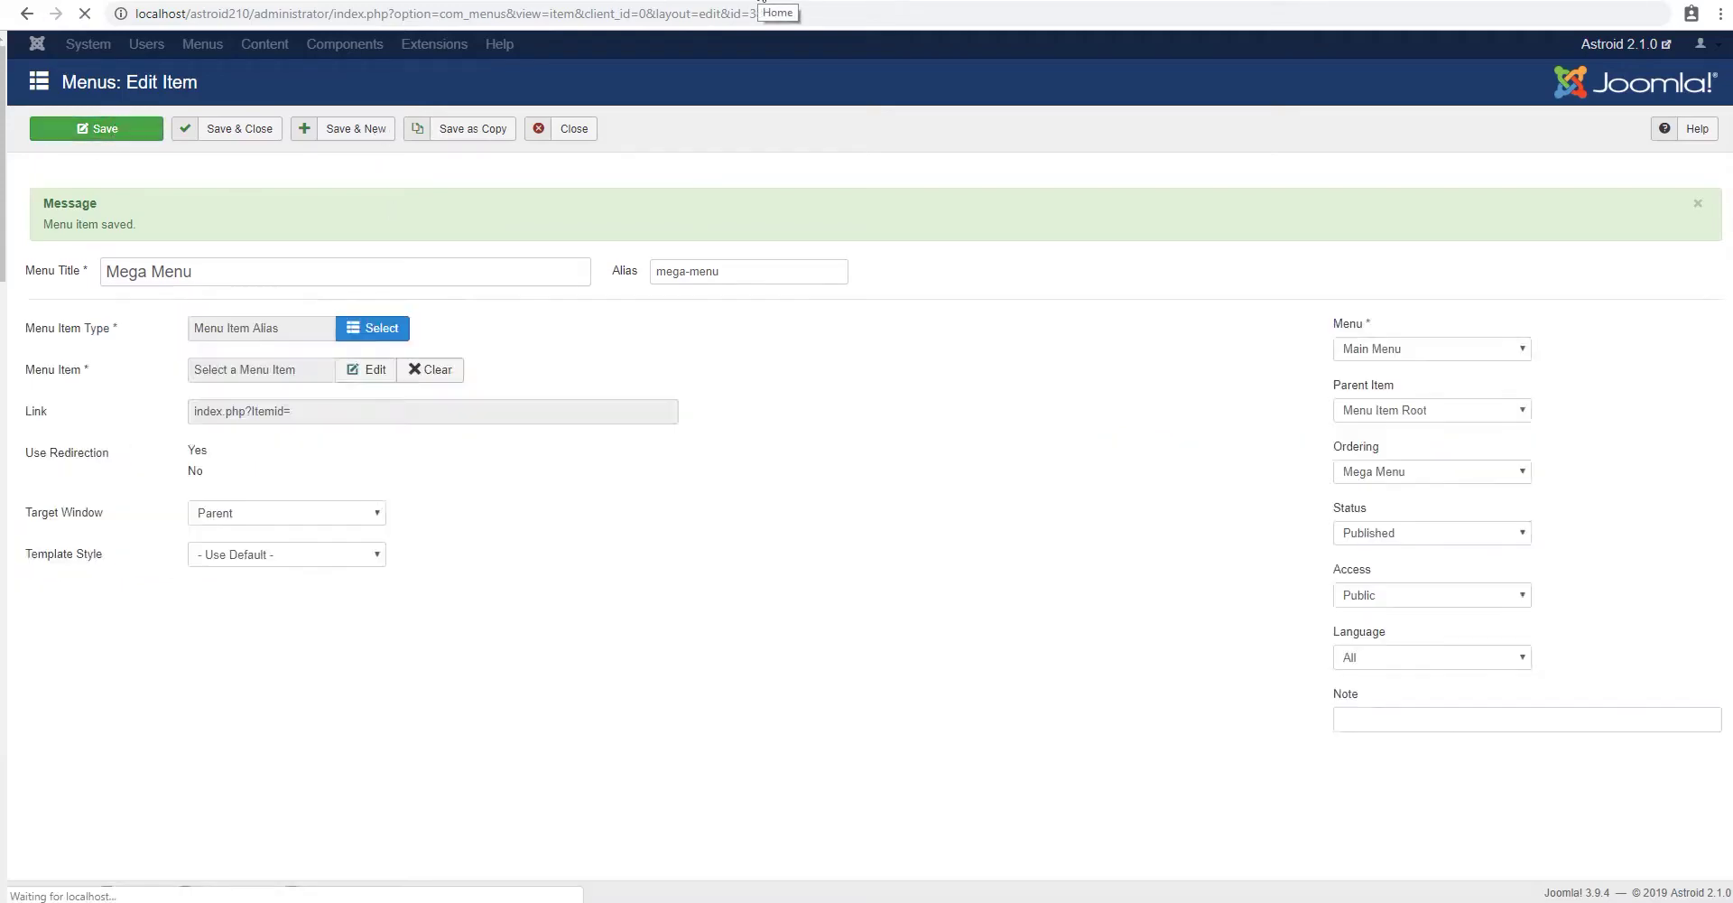
key(ctrl+Tab)
key(F5)
mouse_move(1075, 86)
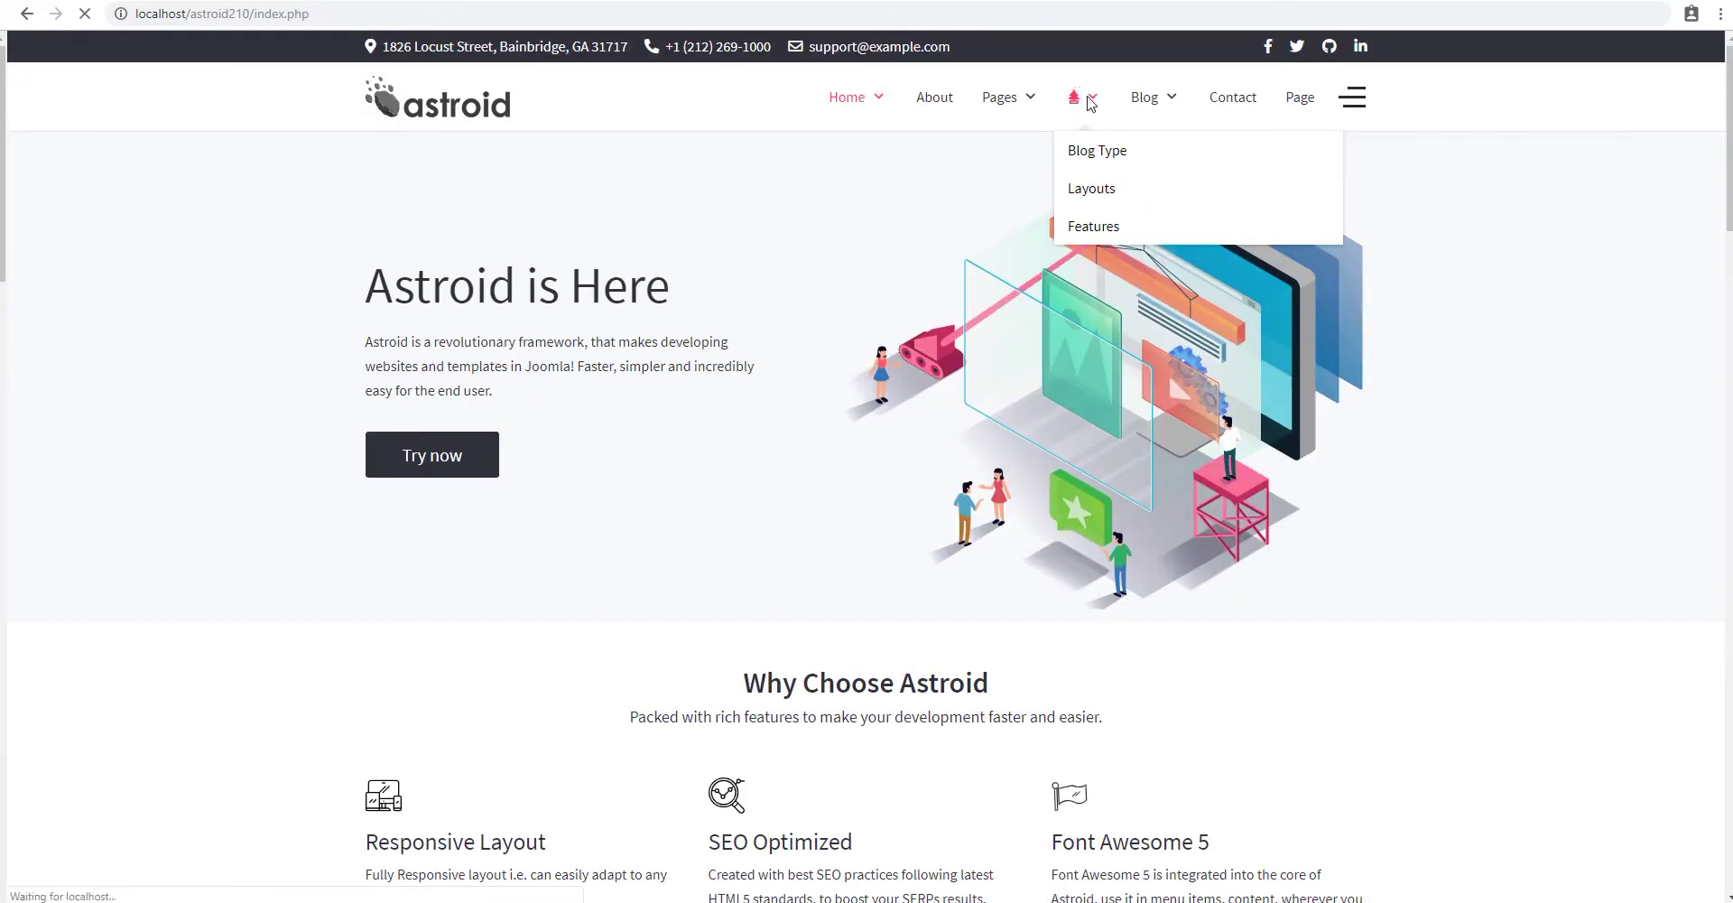
mouse_move(1118, 237)
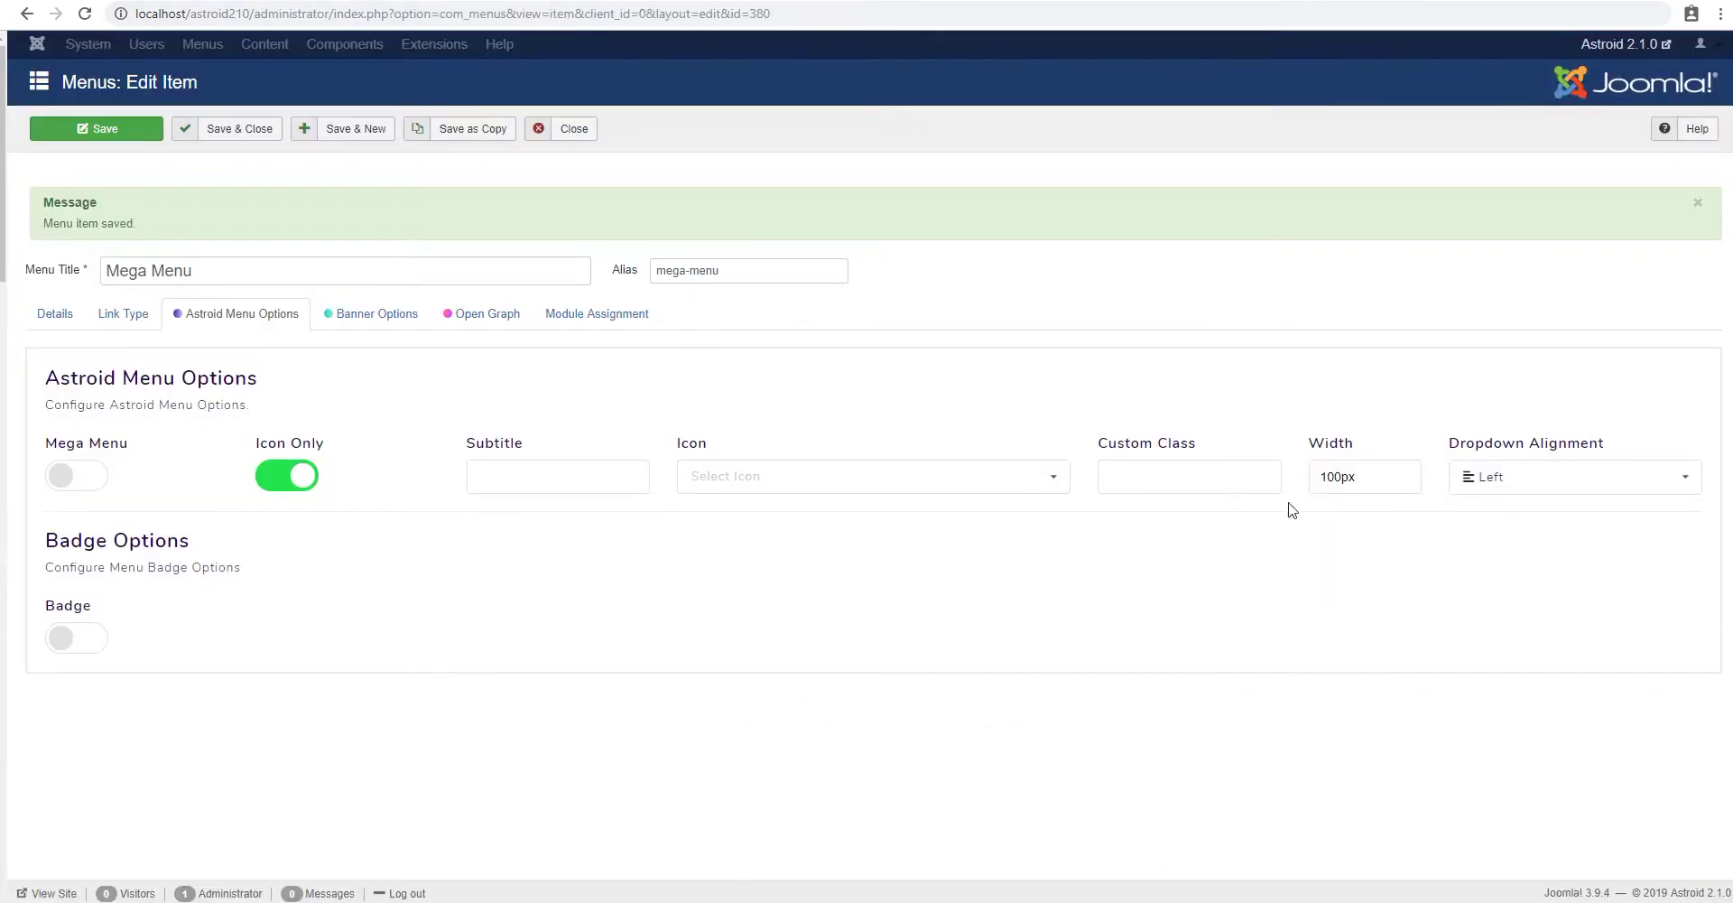
- Enable a badge labelled 'New' on the menu item and adjust its text colour
click(86, 641)
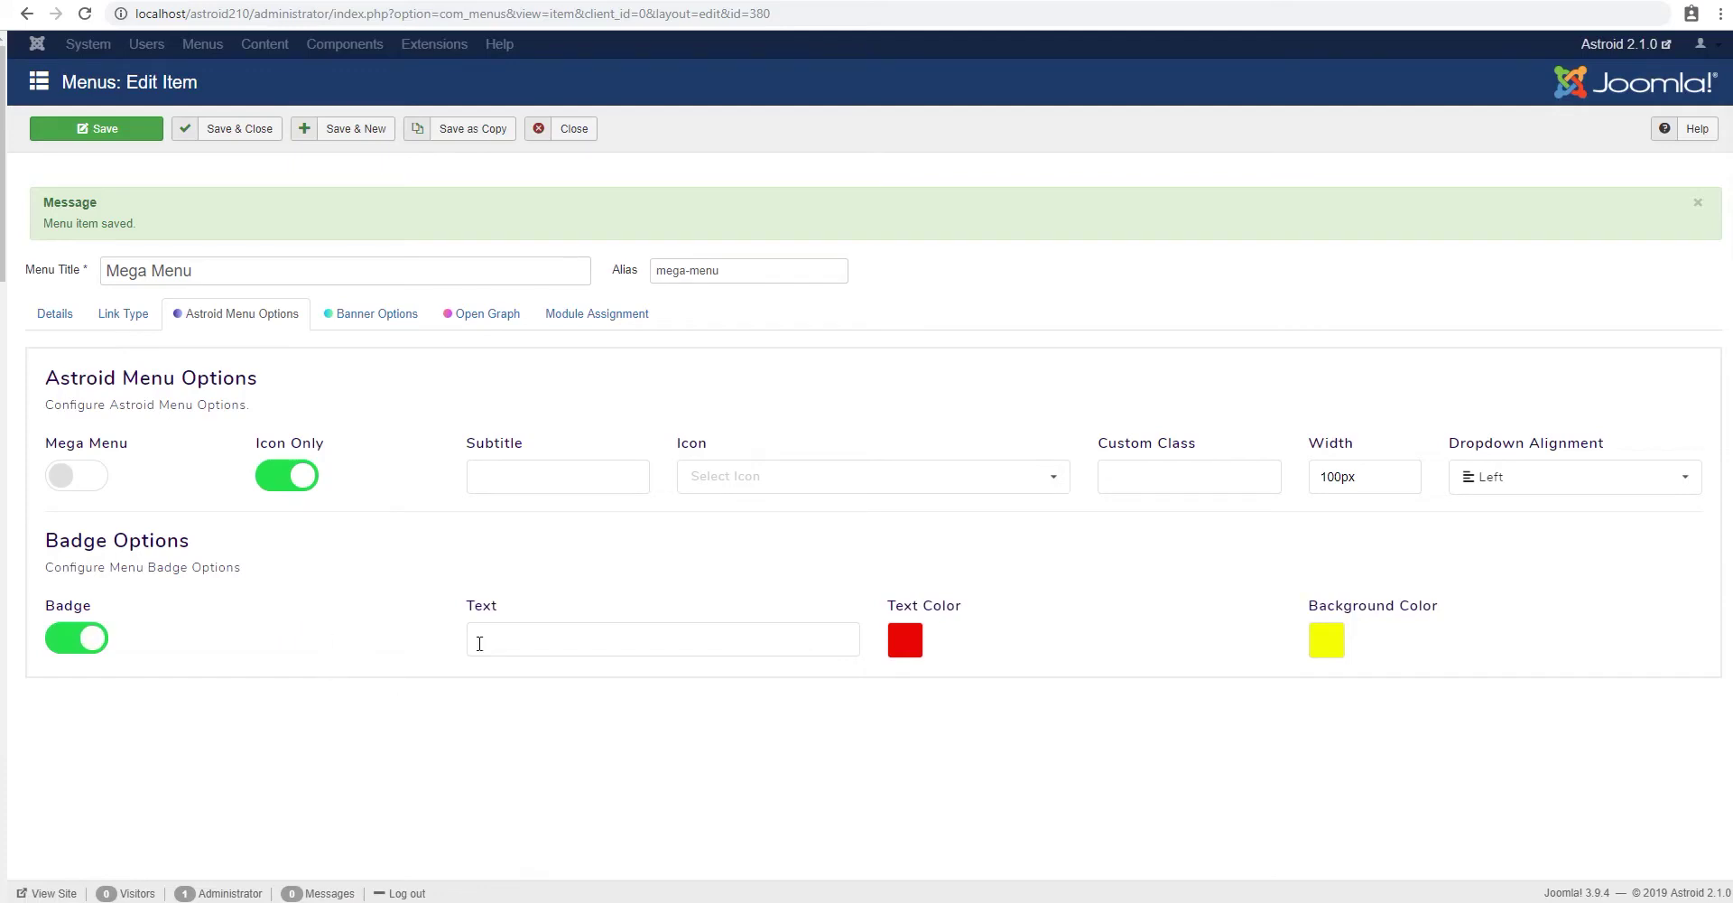
click(545, 640)
click(907, 656)
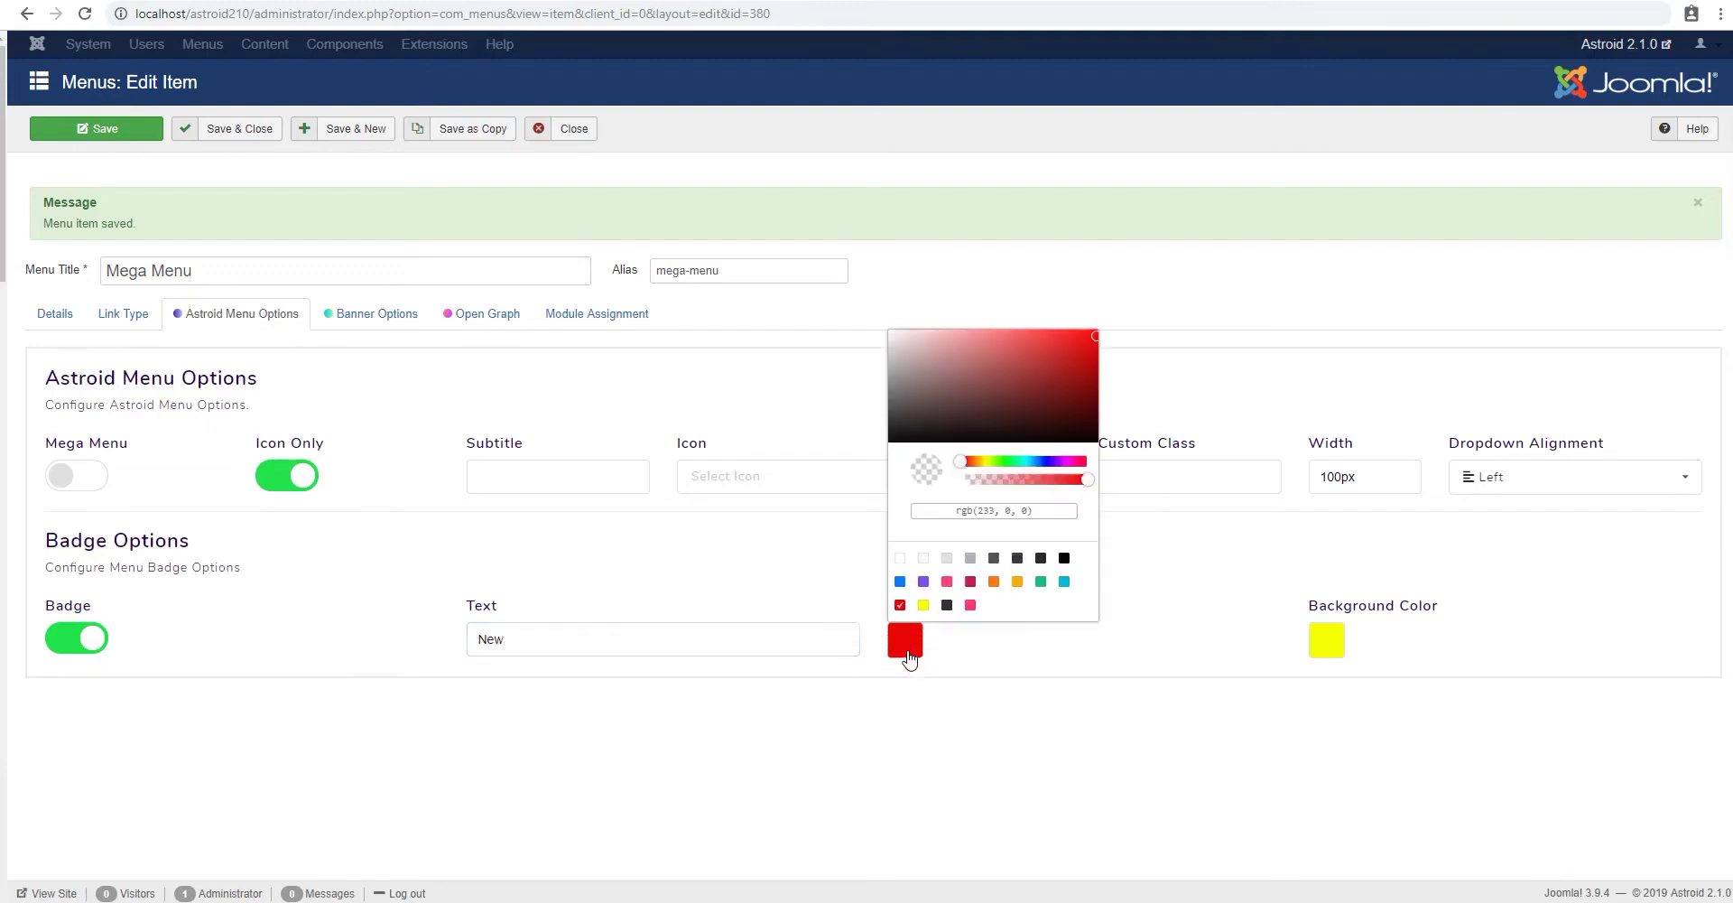
click(1087, 464)
drag(1048, 394, 1112, 339)
mouse_move(1082, 462)
mouse_down()
mouse_move(1020, 463)
mouse_move(1094, 465)
mouse_move(1071, 467)
mouse_up()
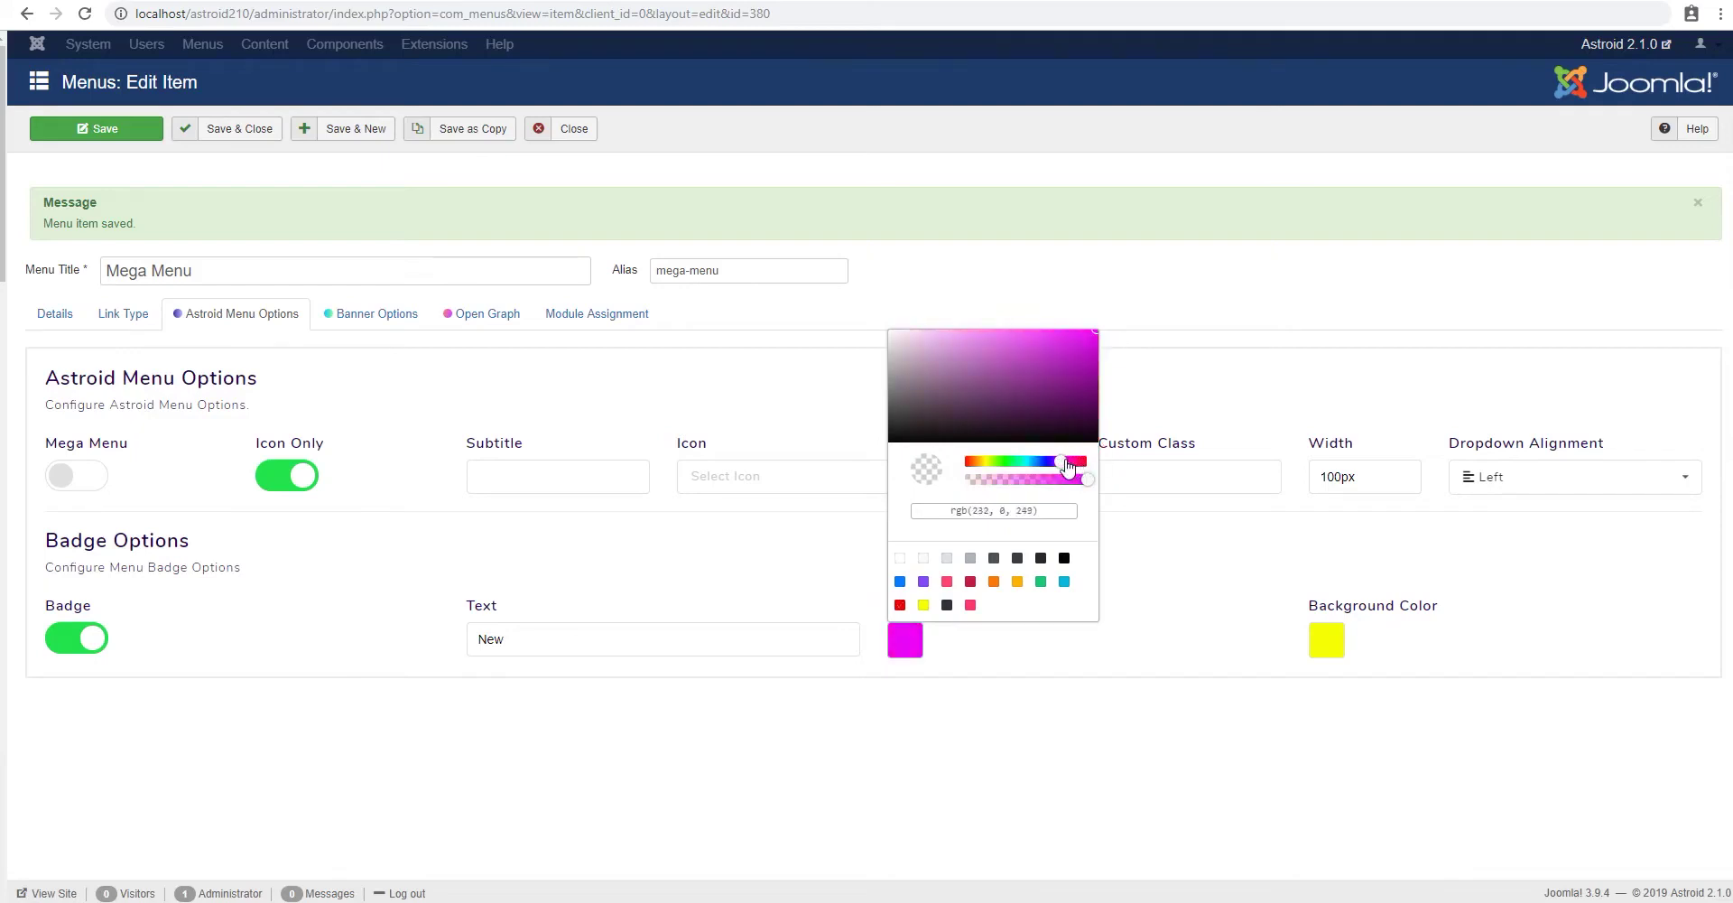
drag(1059, 370, 1118, 341)
click(1200, 629)
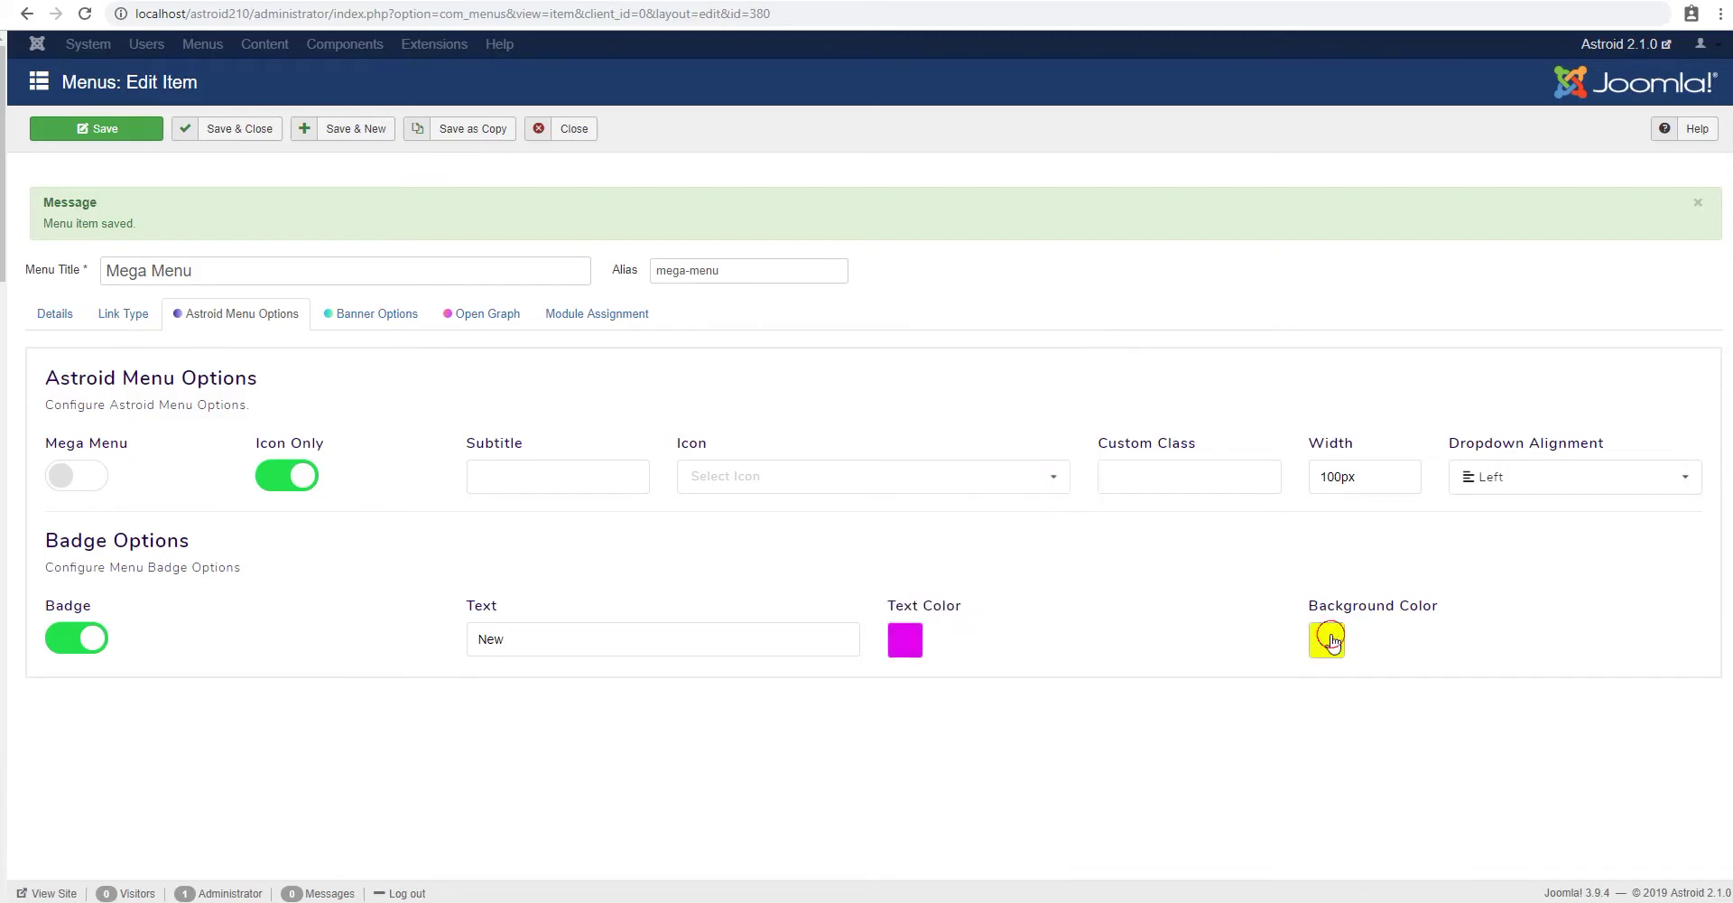
- Experiment with badge background colours, trying green shades before white
click(1327, 637)
drag(1415, 470, 1428, 470)
mouse_move(1504, 375)
mouse_down()
mouse_move(1481, 403)
mouse_move(1436, 385)
mouse_up()
drag(1426, 462, 1400, 462)
drag(1434, 386, 1259, 312)
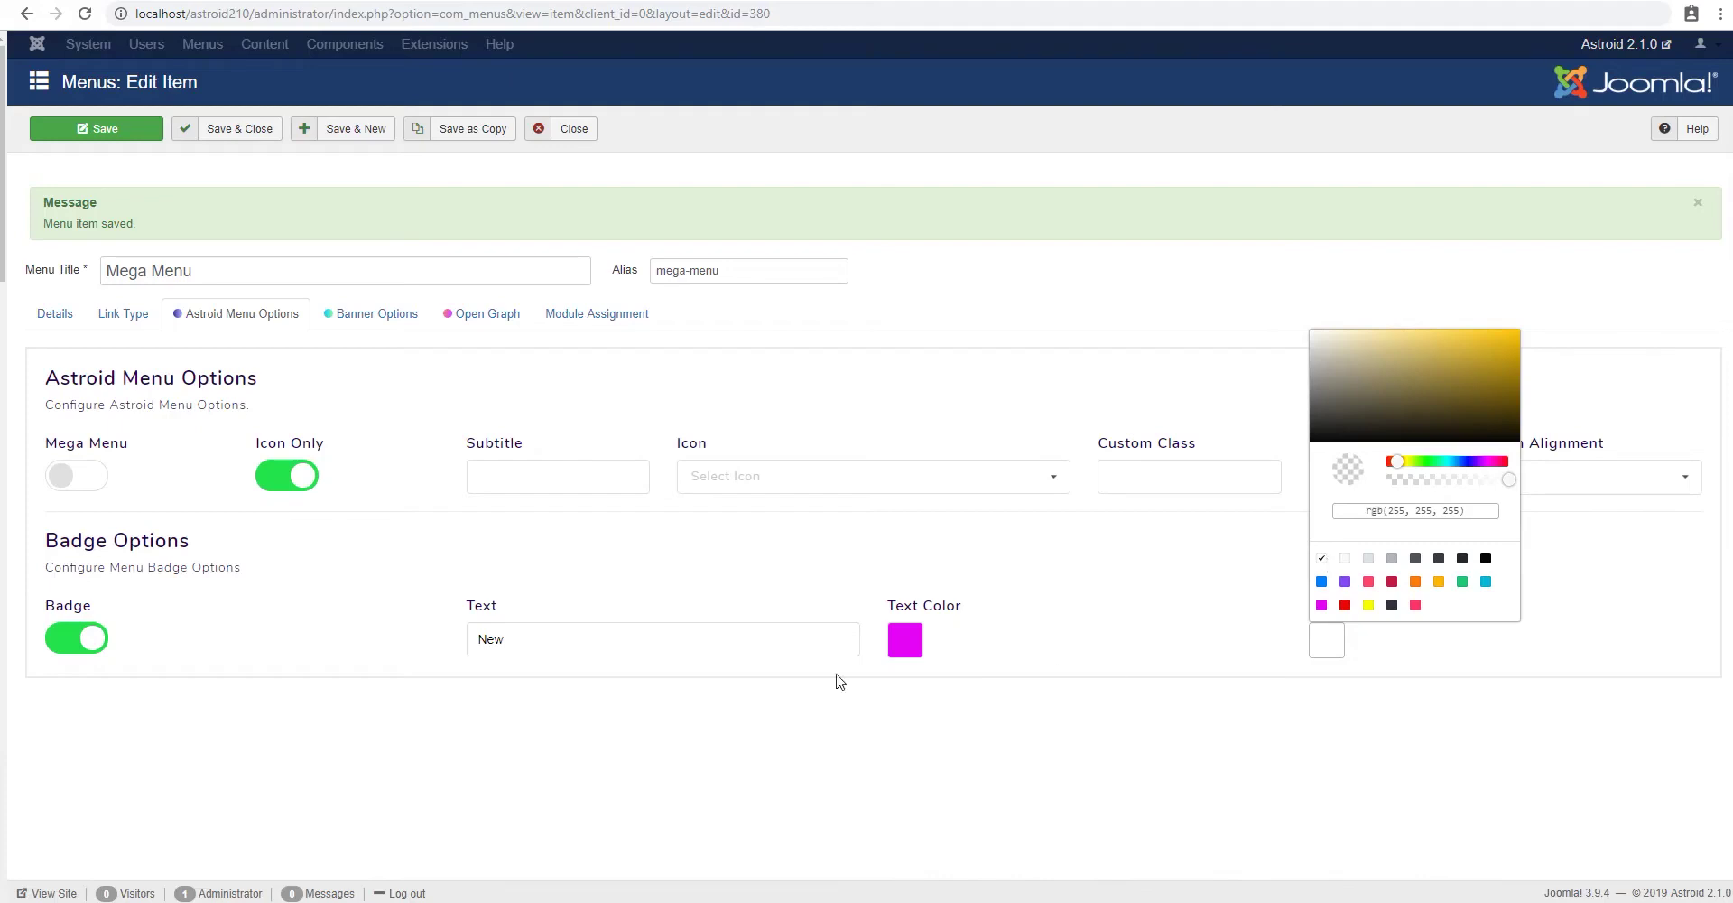
- Set the badge text colour to white and the background to vivid magenta
click(908, 646)
drag(1045, 425, 768, 257)
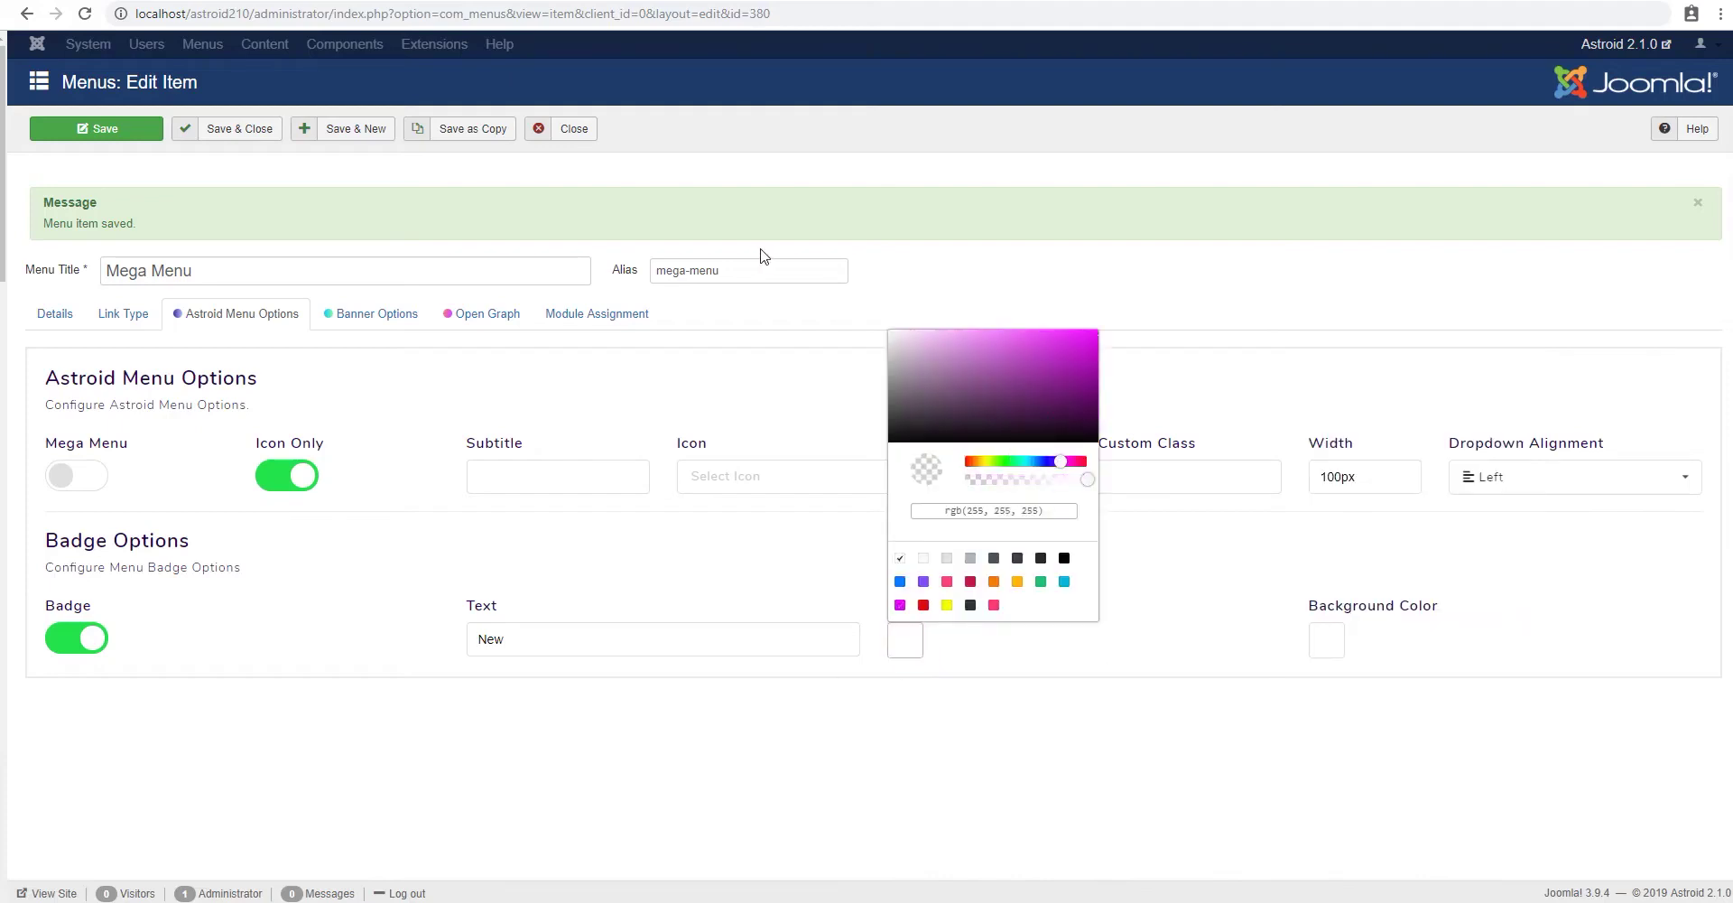
click(1141, 589)
click(1316, 639)
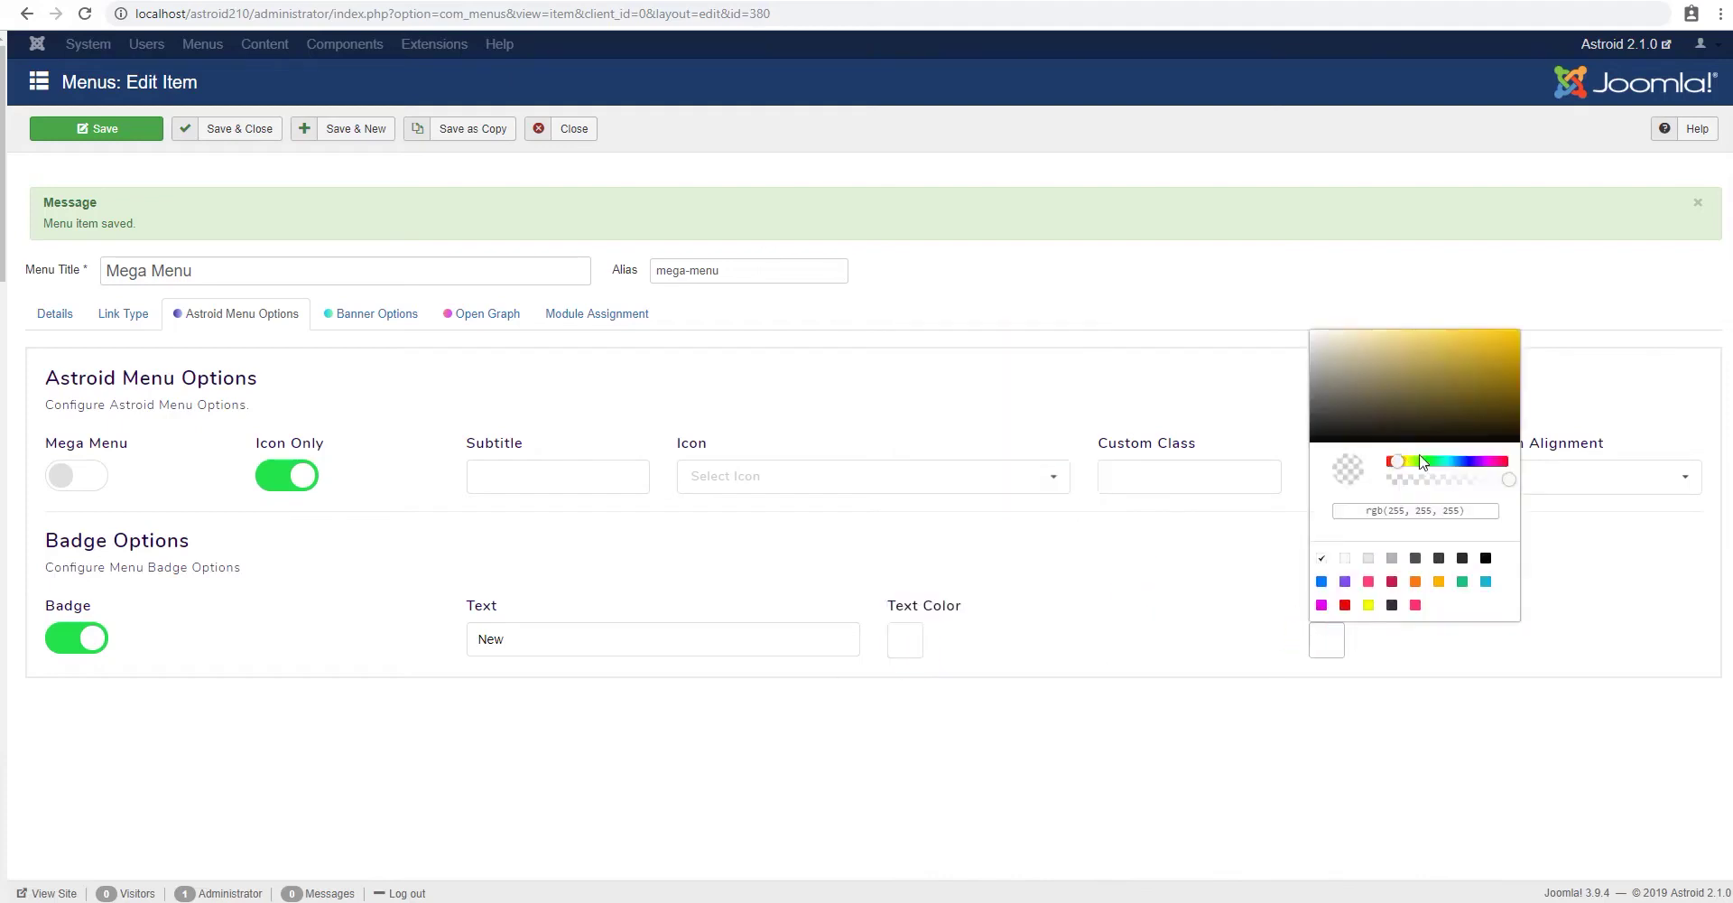
drag(1400, 466, 1485, 466)
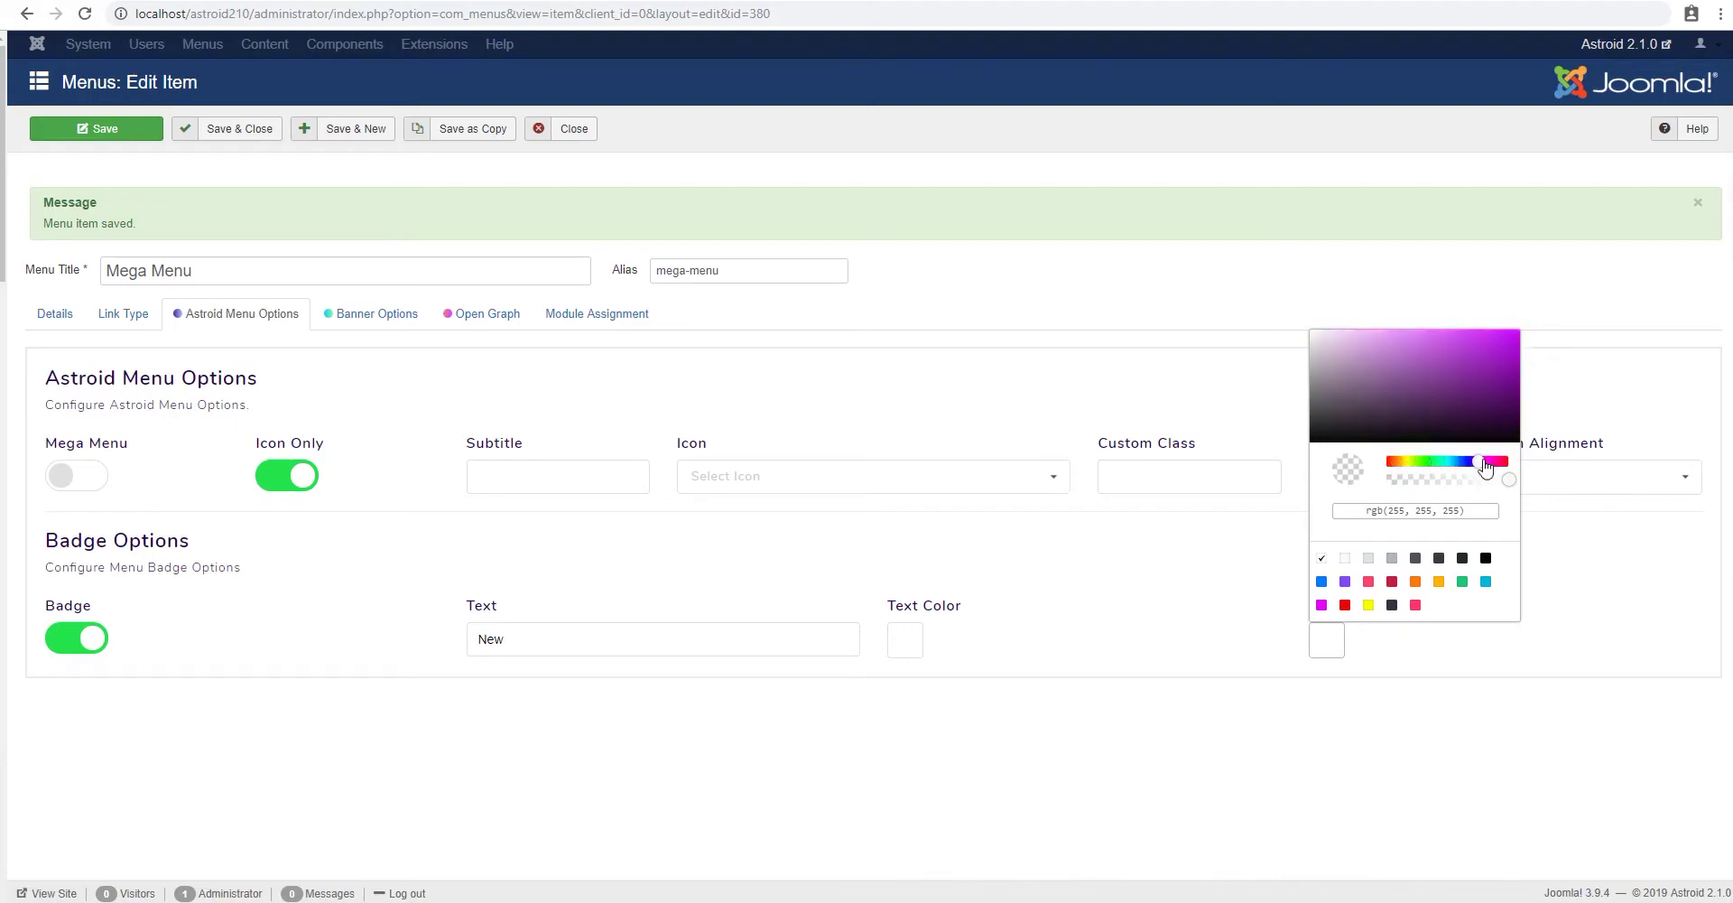
drag(1506, 370, 1542, 320)
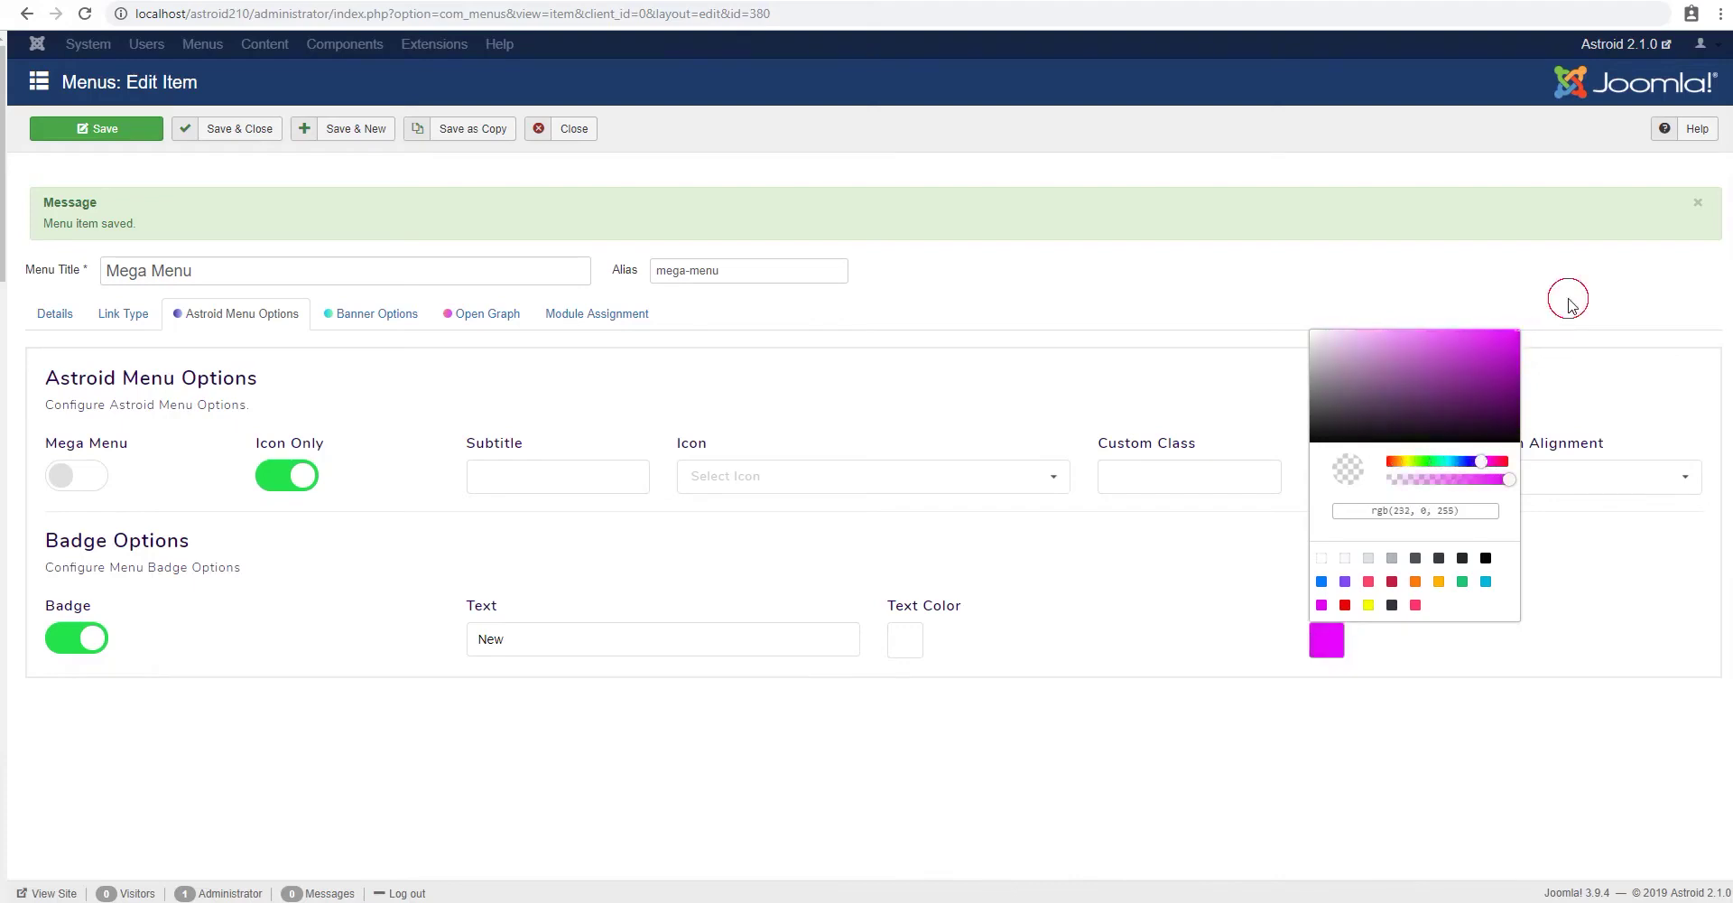
click(1535, 379)
- Save the menu item and reload the site's front end to see the badge
click(108, 133)
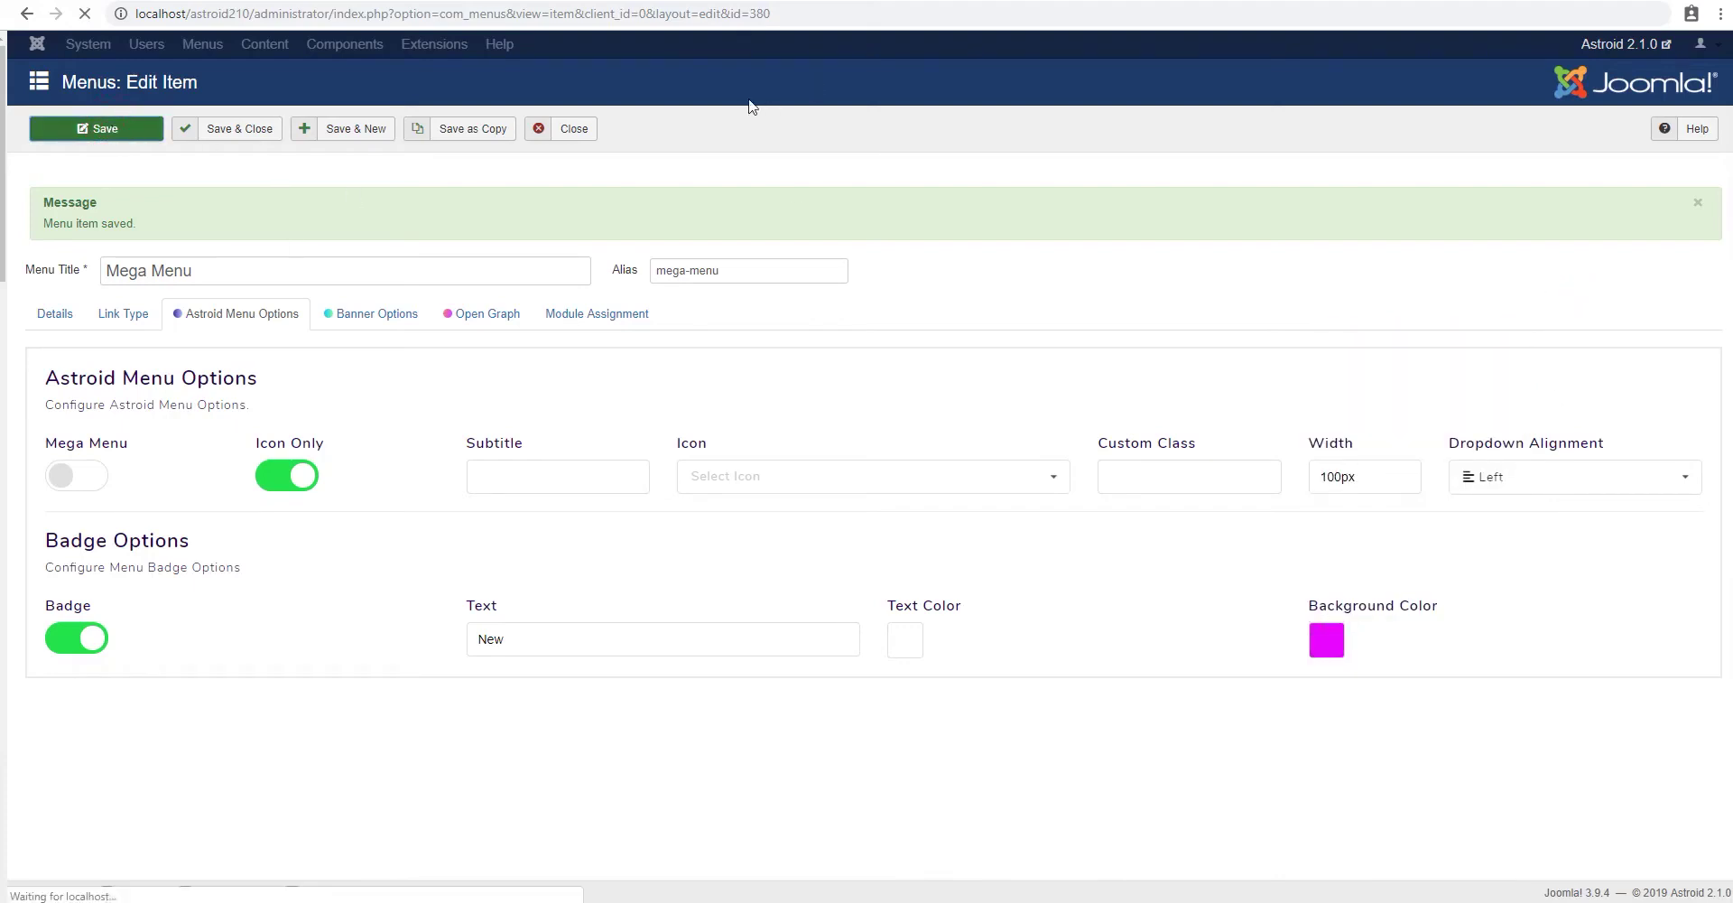
click(733, 2)
key(F5)
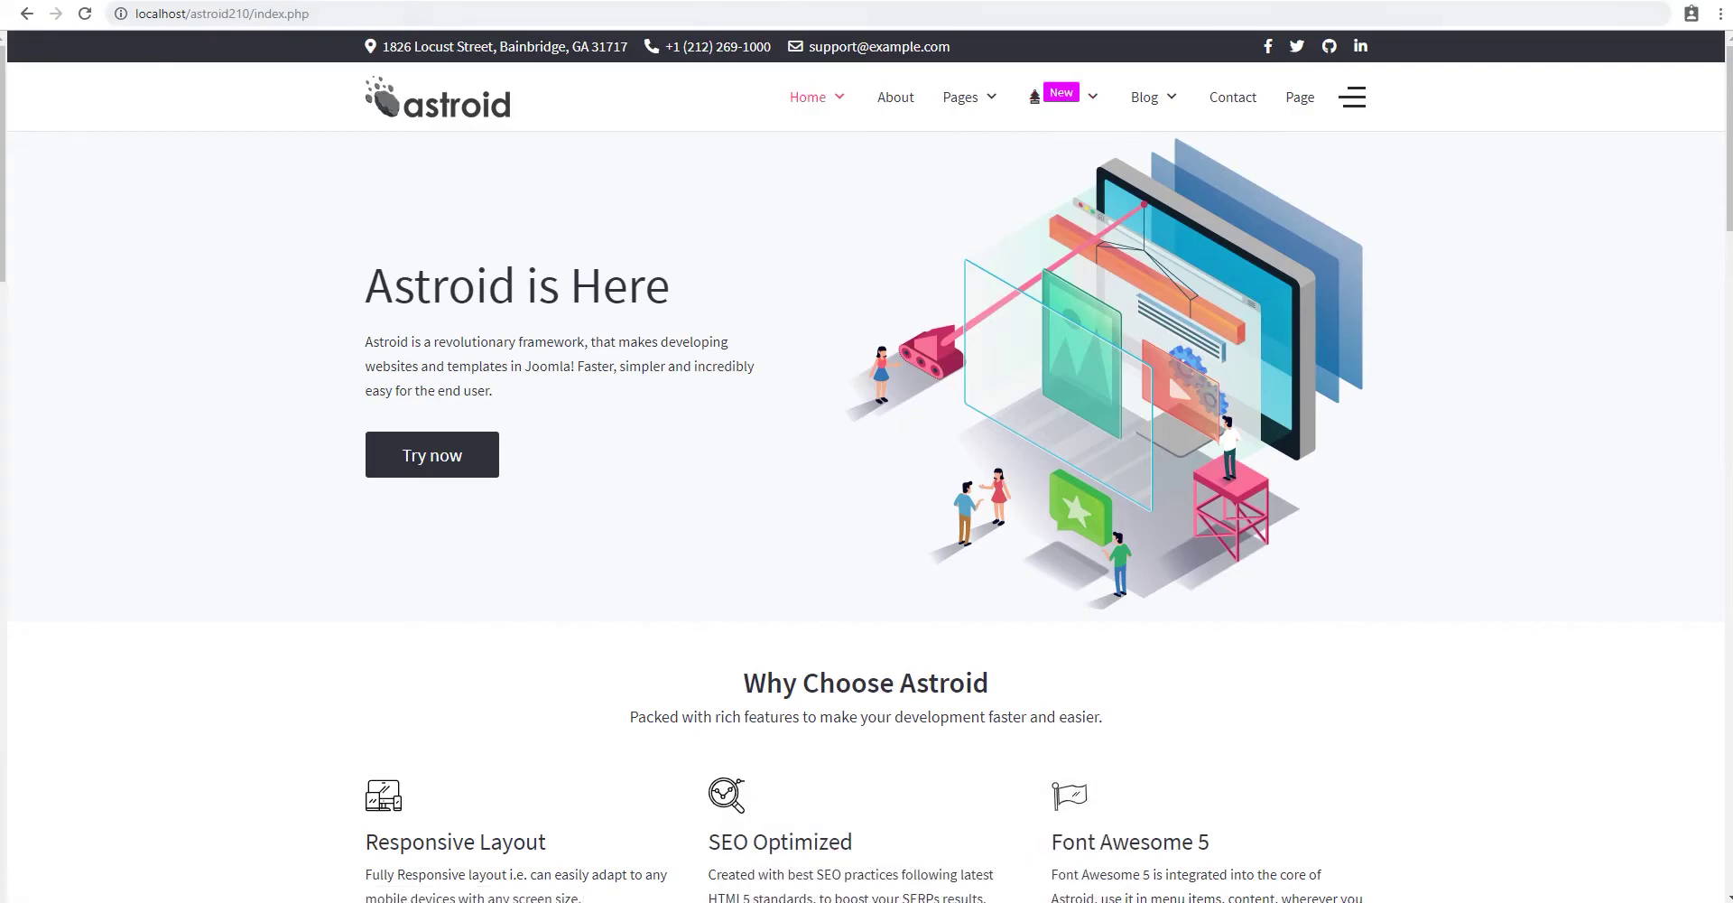
- Turn Icon Only off and Mega Menu on, save, and reload the front end
key(ctrl+Tab)
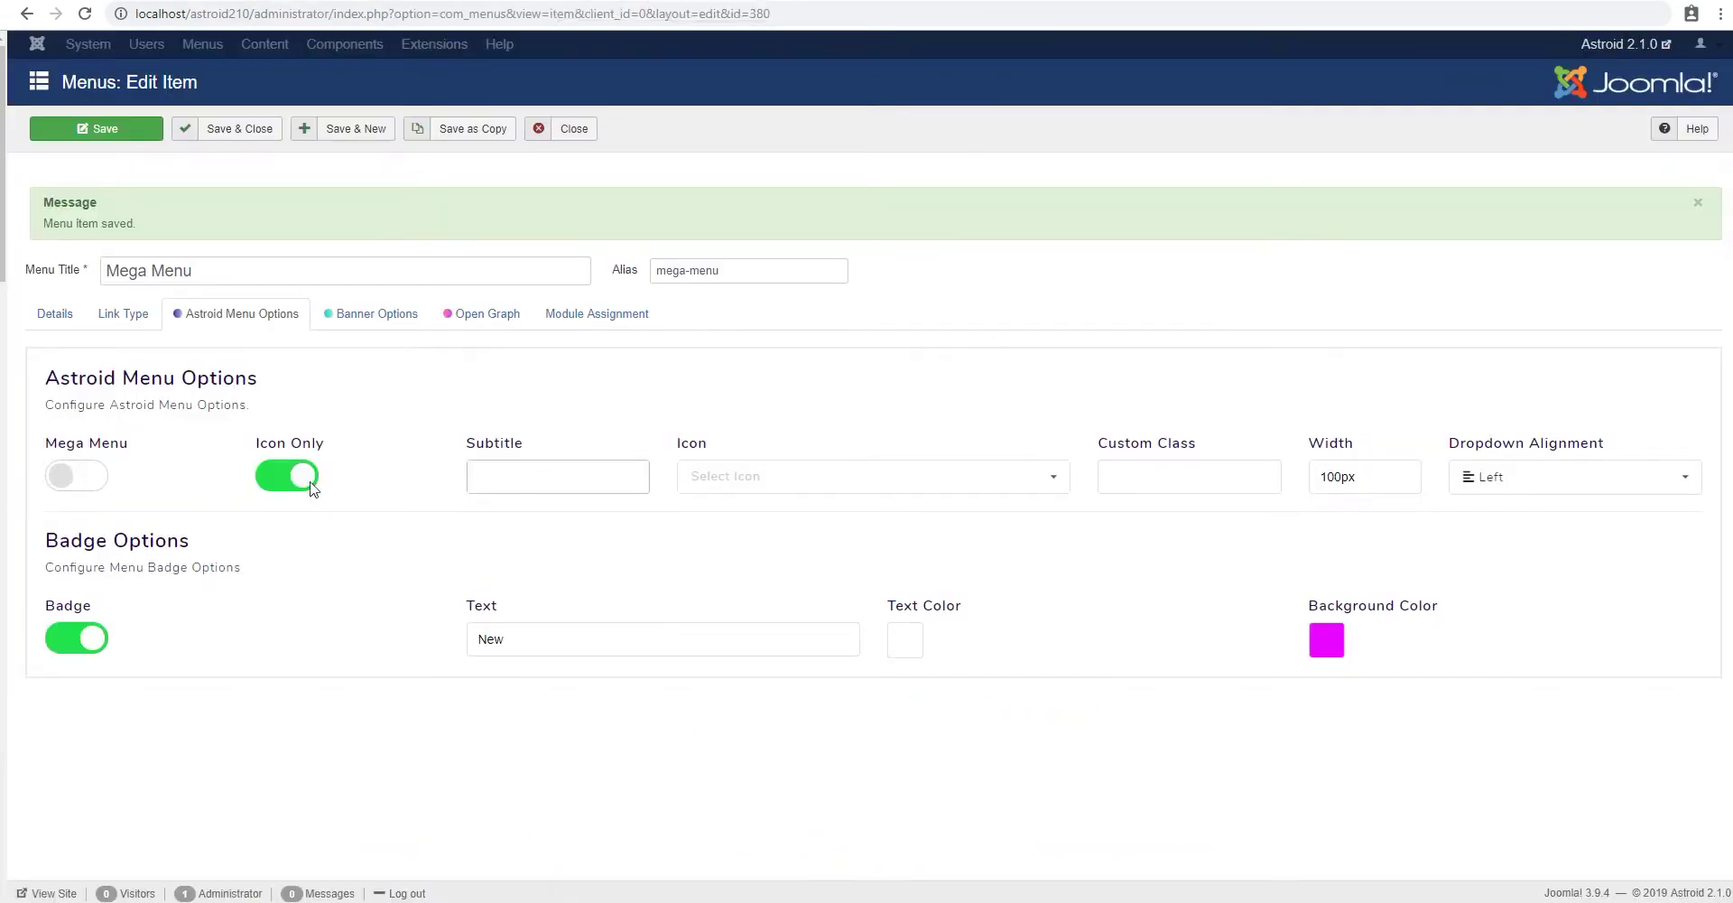
click(307, 479)
click(86, 477)
click(105, 130)
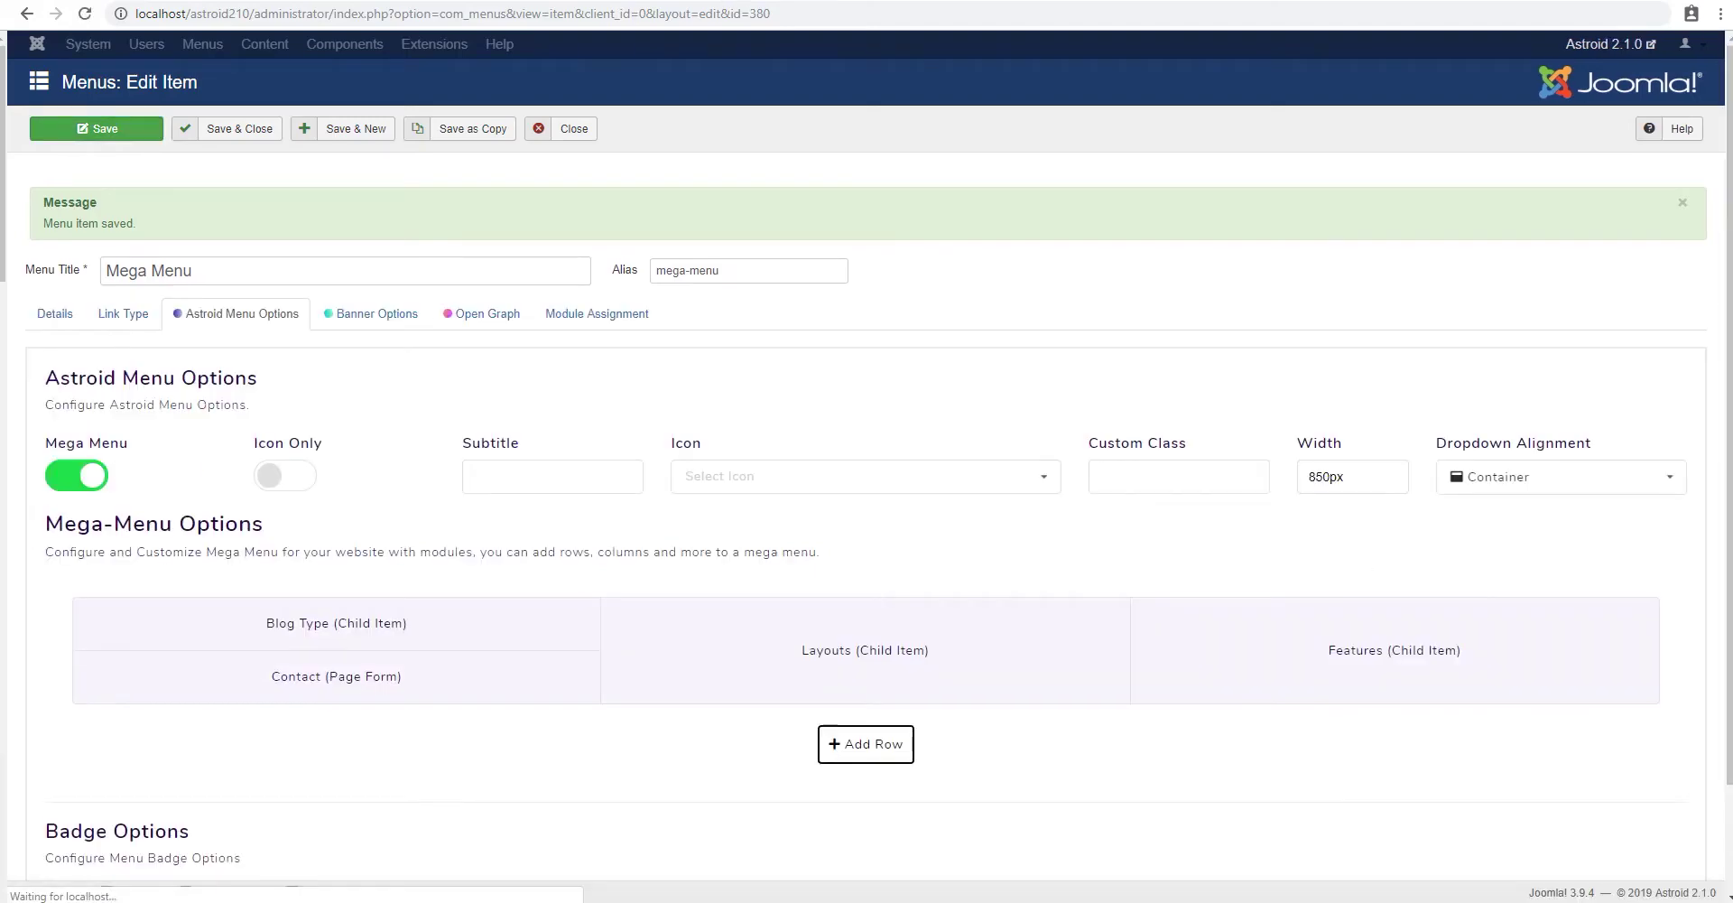
key(ctrl+Tab)
key(F5)
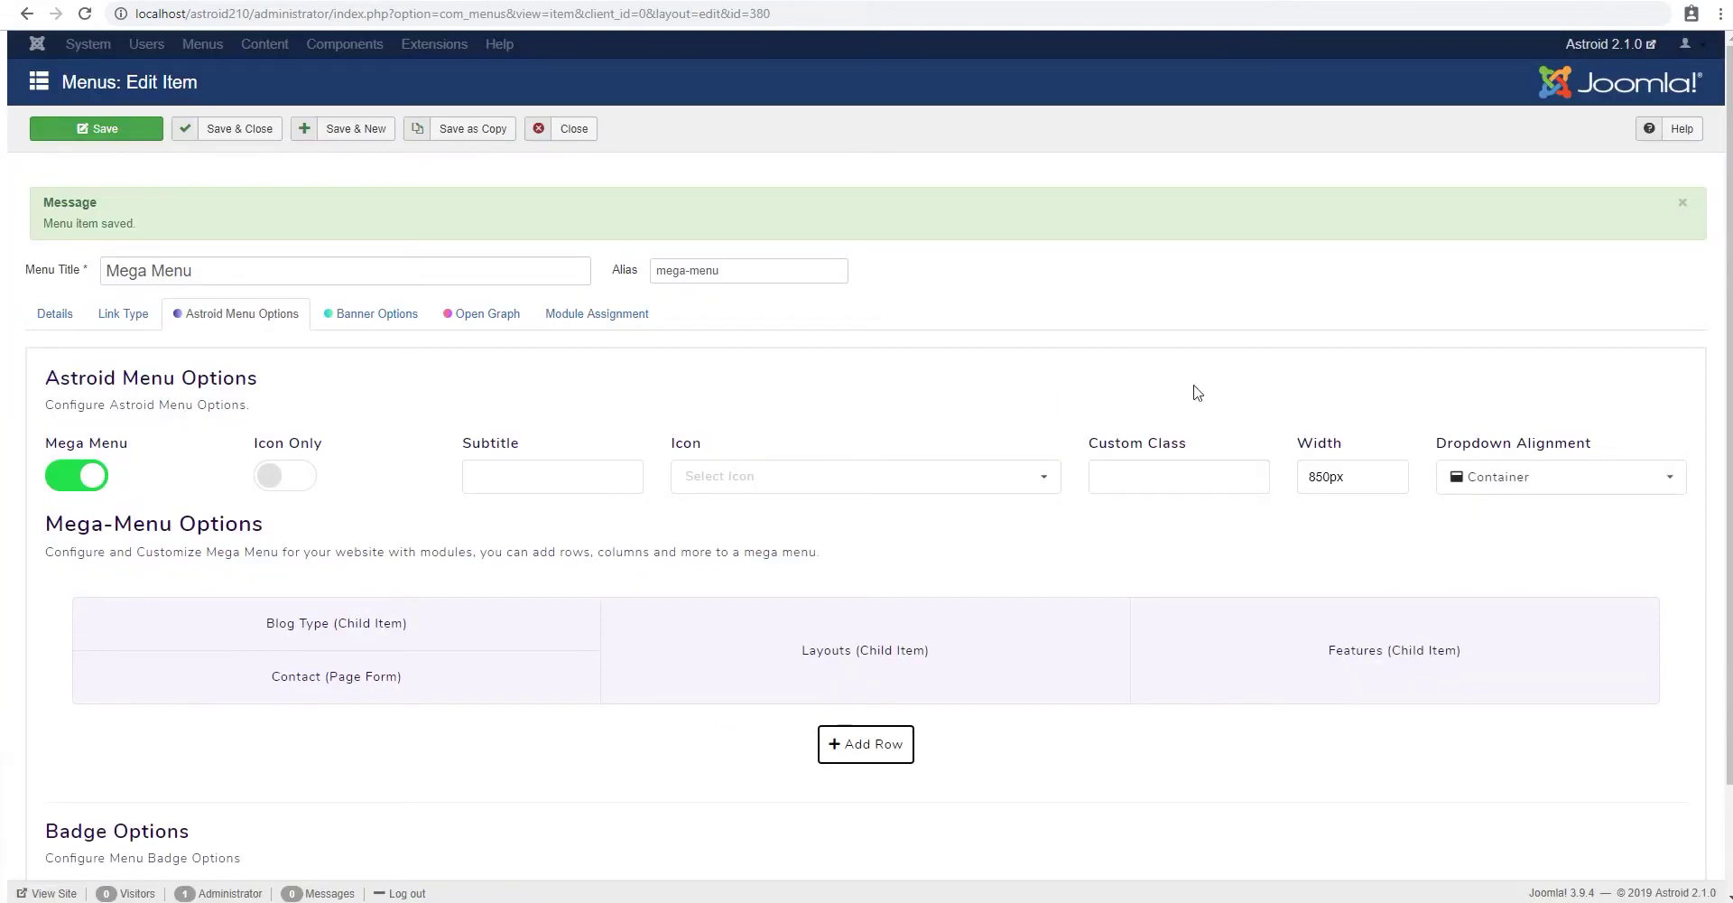
- Select the Custom Class field, check the site front end, and return to the editor
click(1165, 483)
click(1144, 472)
click(742, 4)
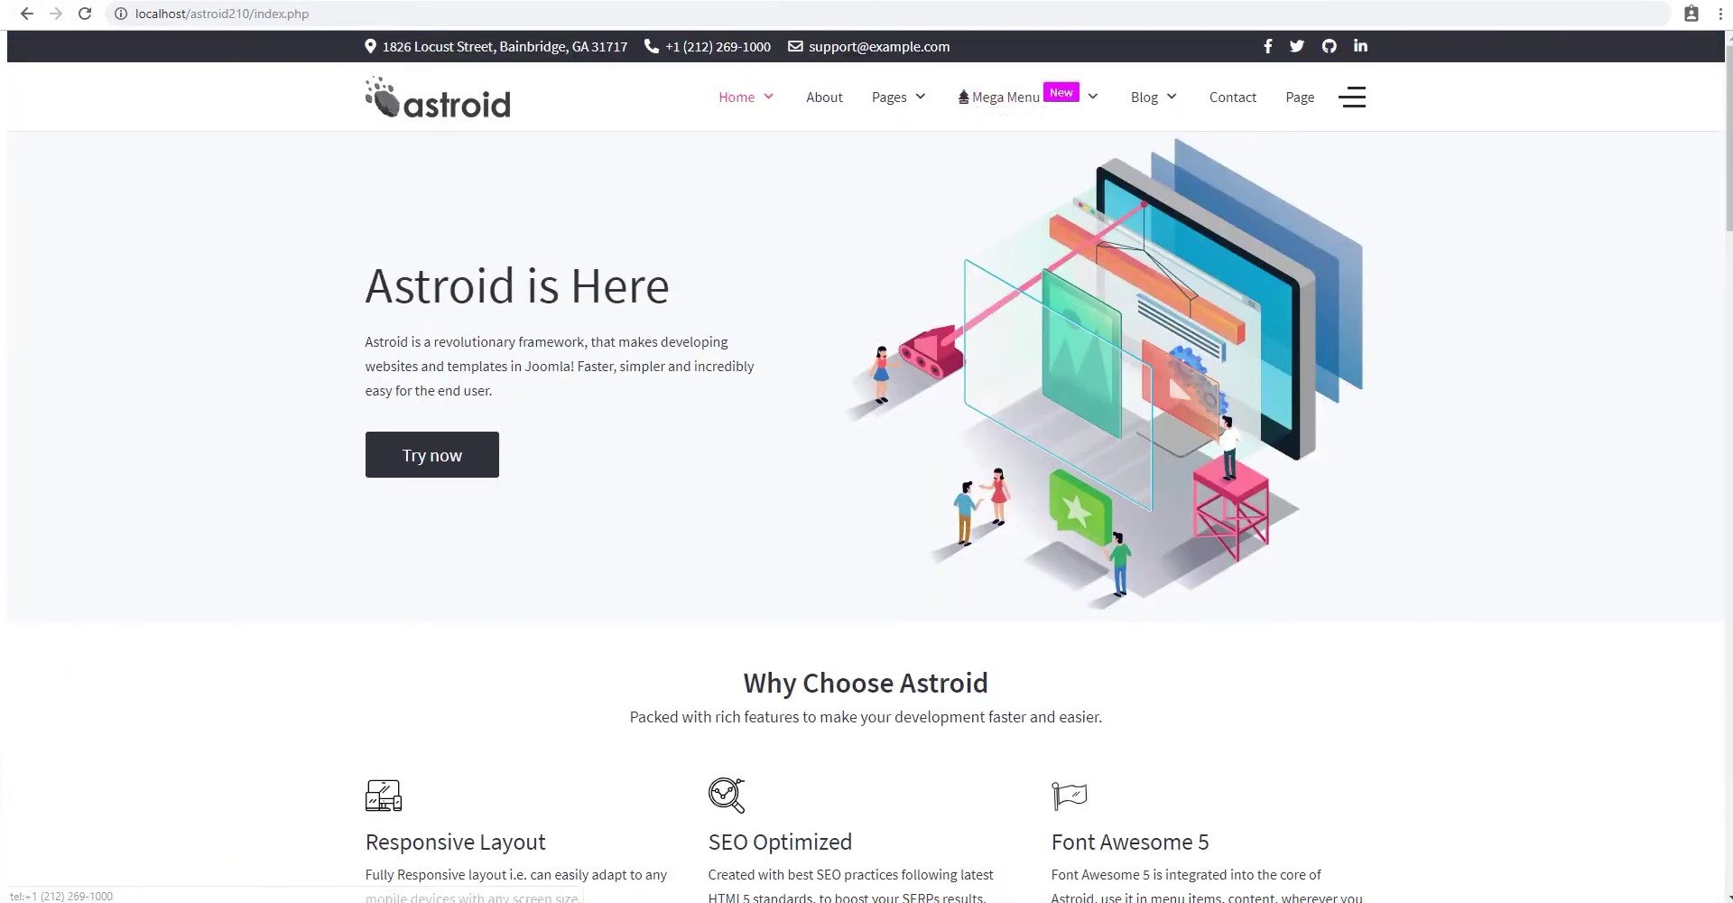
click(559, 3)
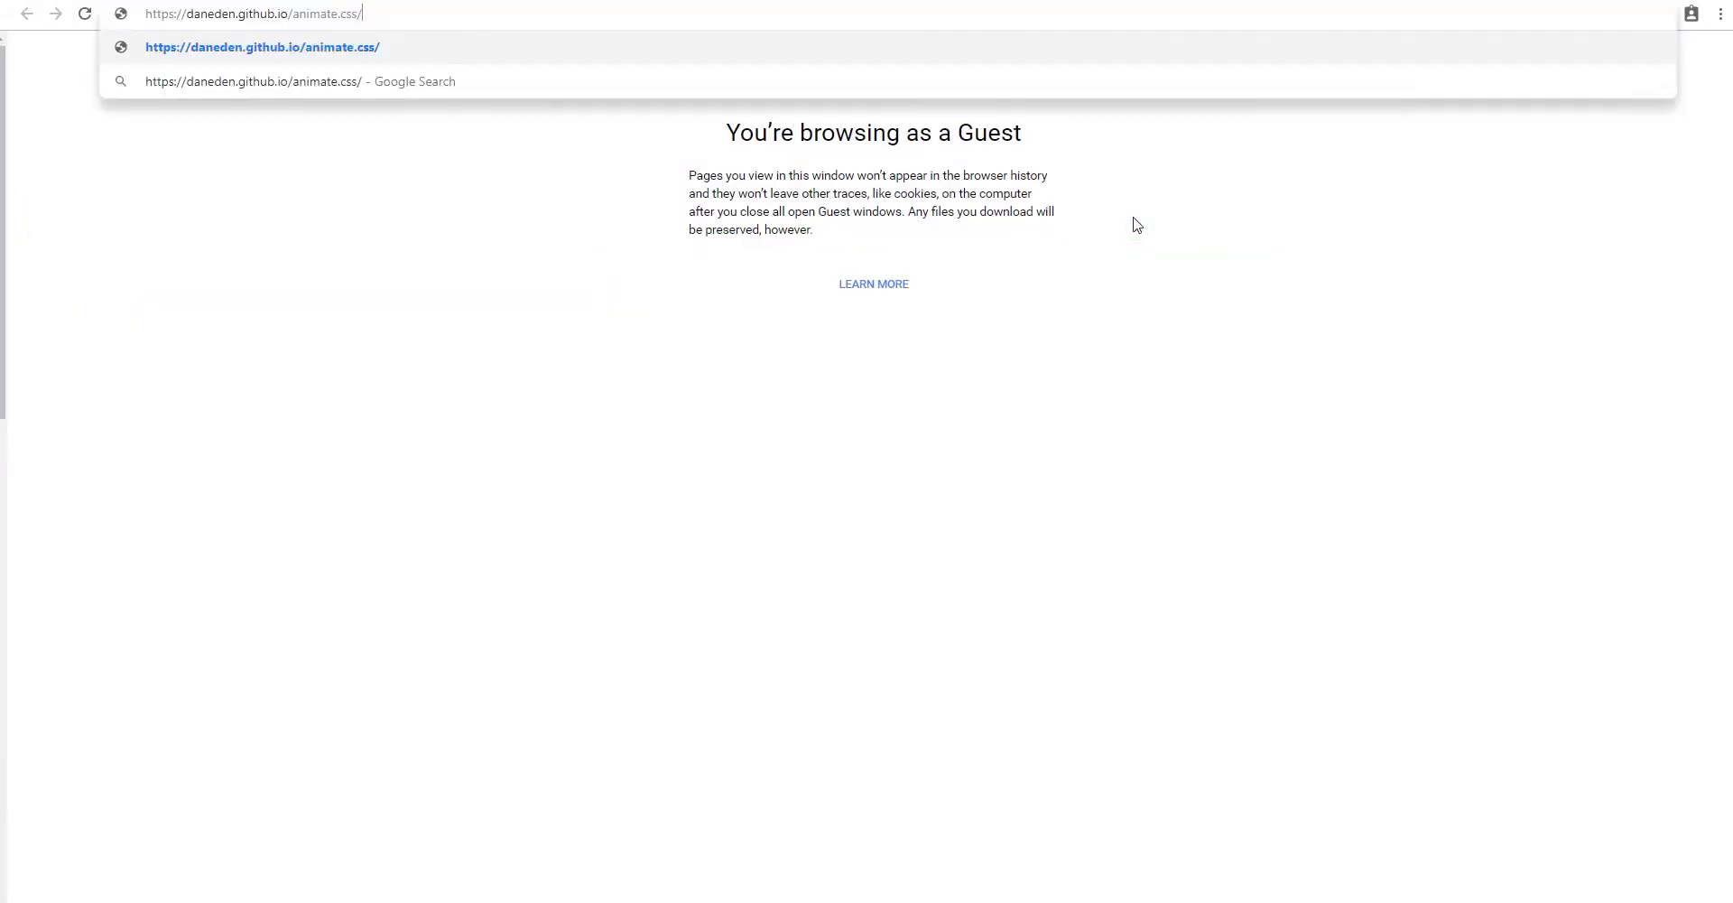
- Preview the shake effect on the Animate.css site's title in a new window
key(Return)
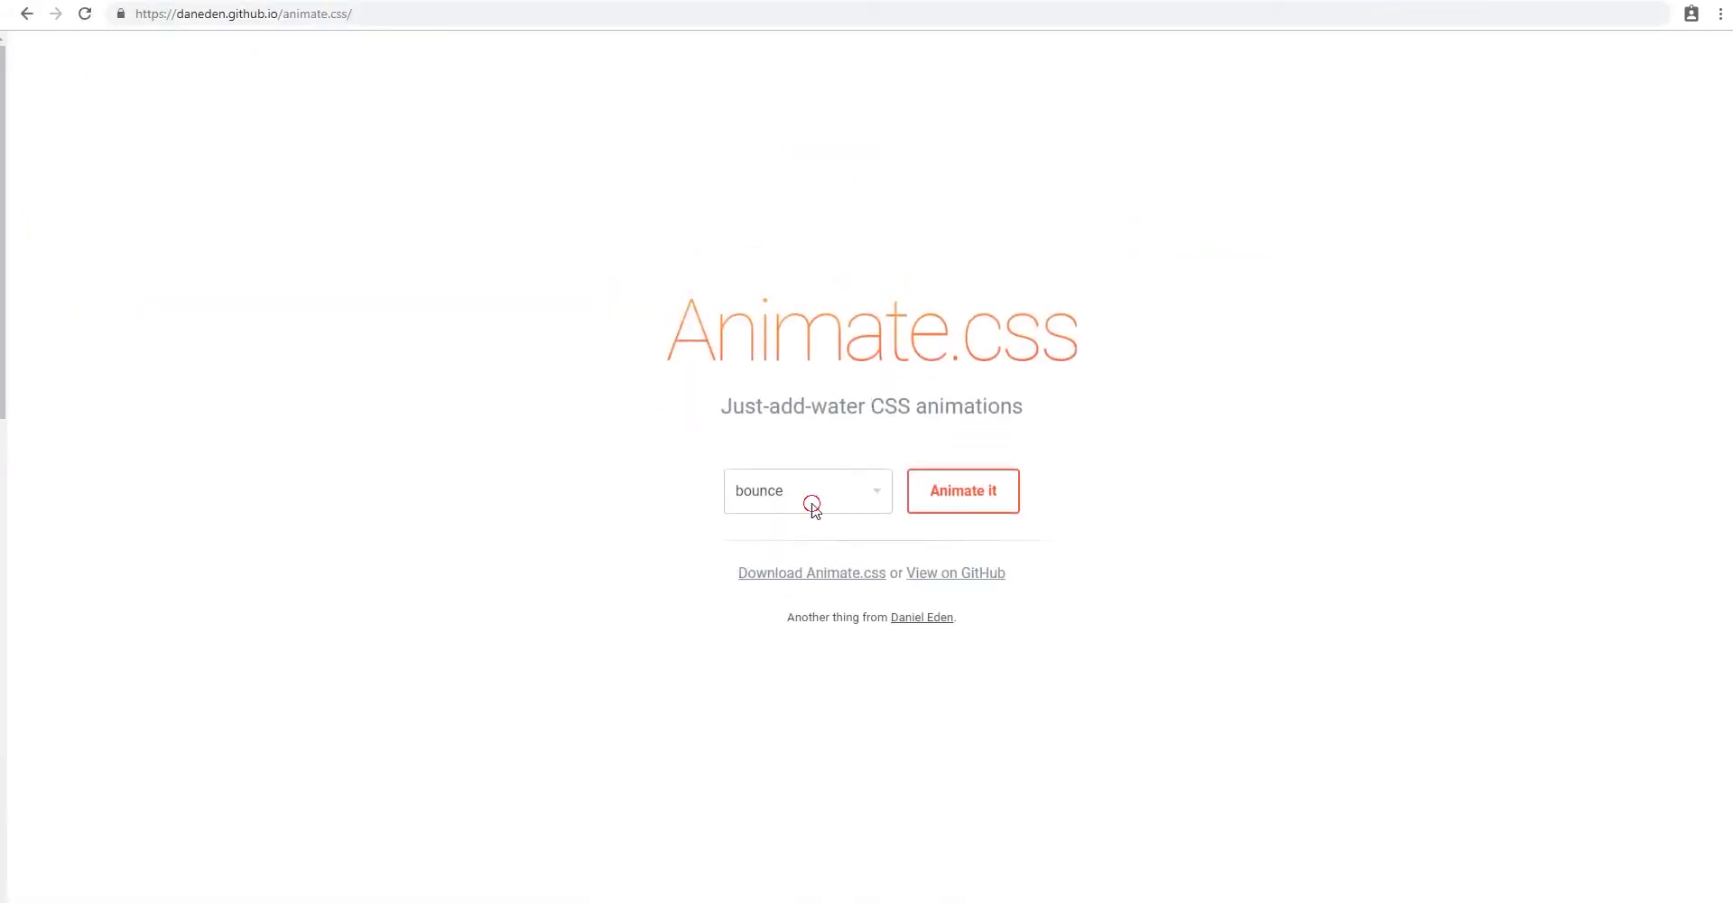
click(812, 499)
click(790, 613)
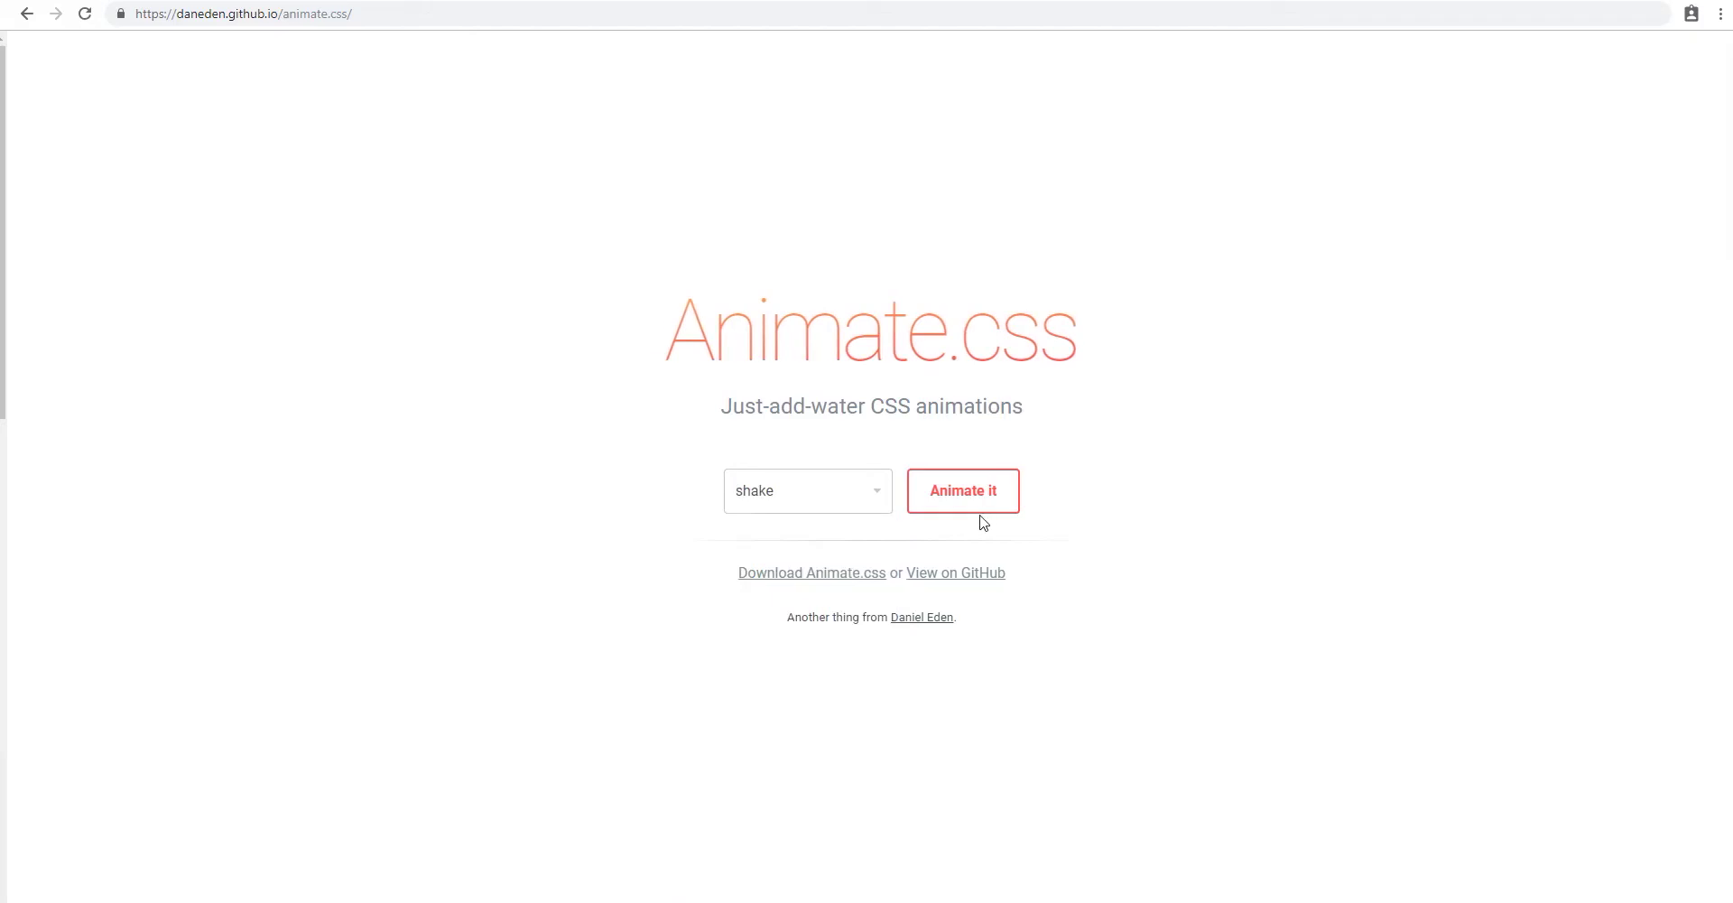
click(844, 496)
click(804, 614)
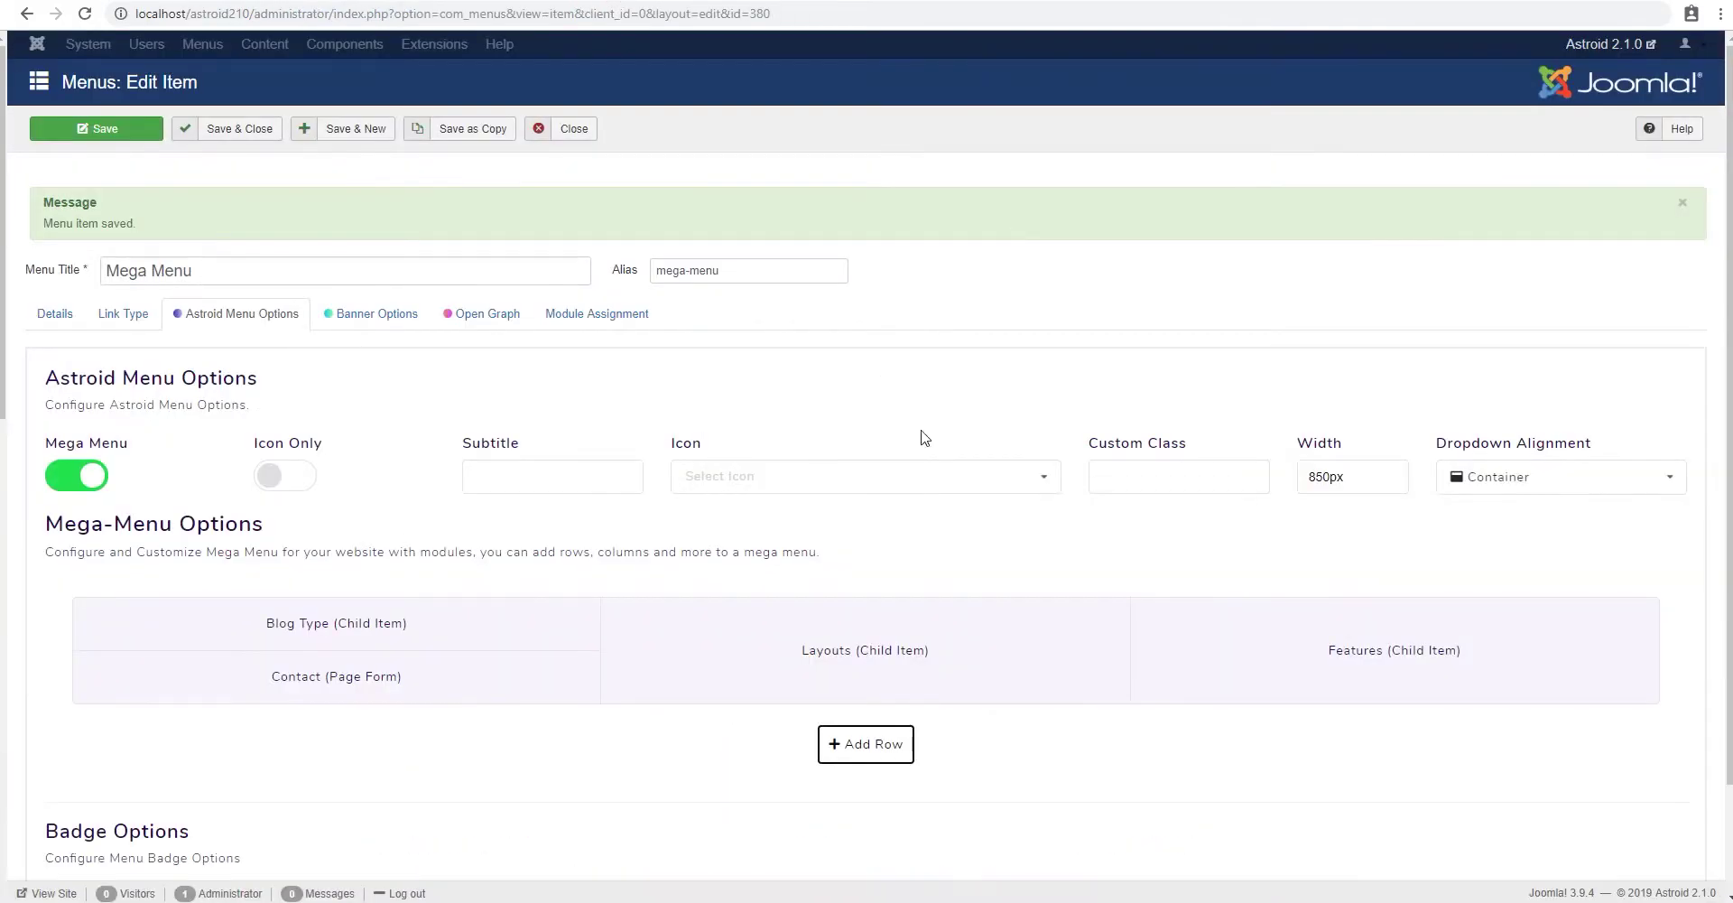
- Set the Custom Class to 'animated shake', save, and reload the site
click(1202, 476)
text(animated shake)
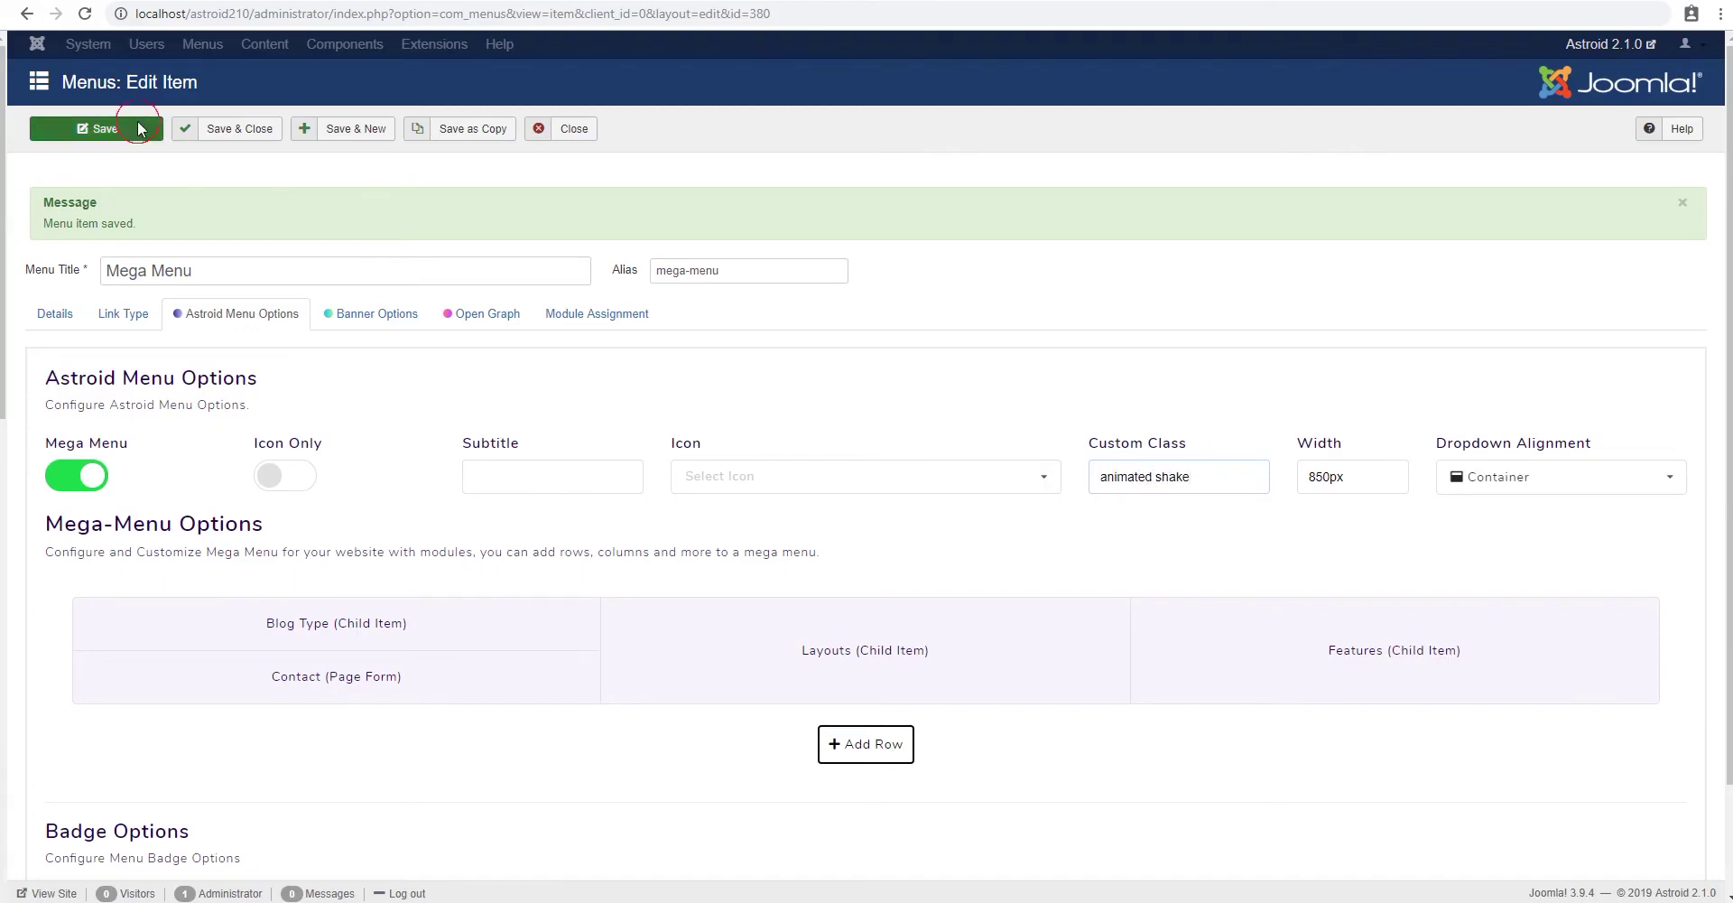
click(96, 129)
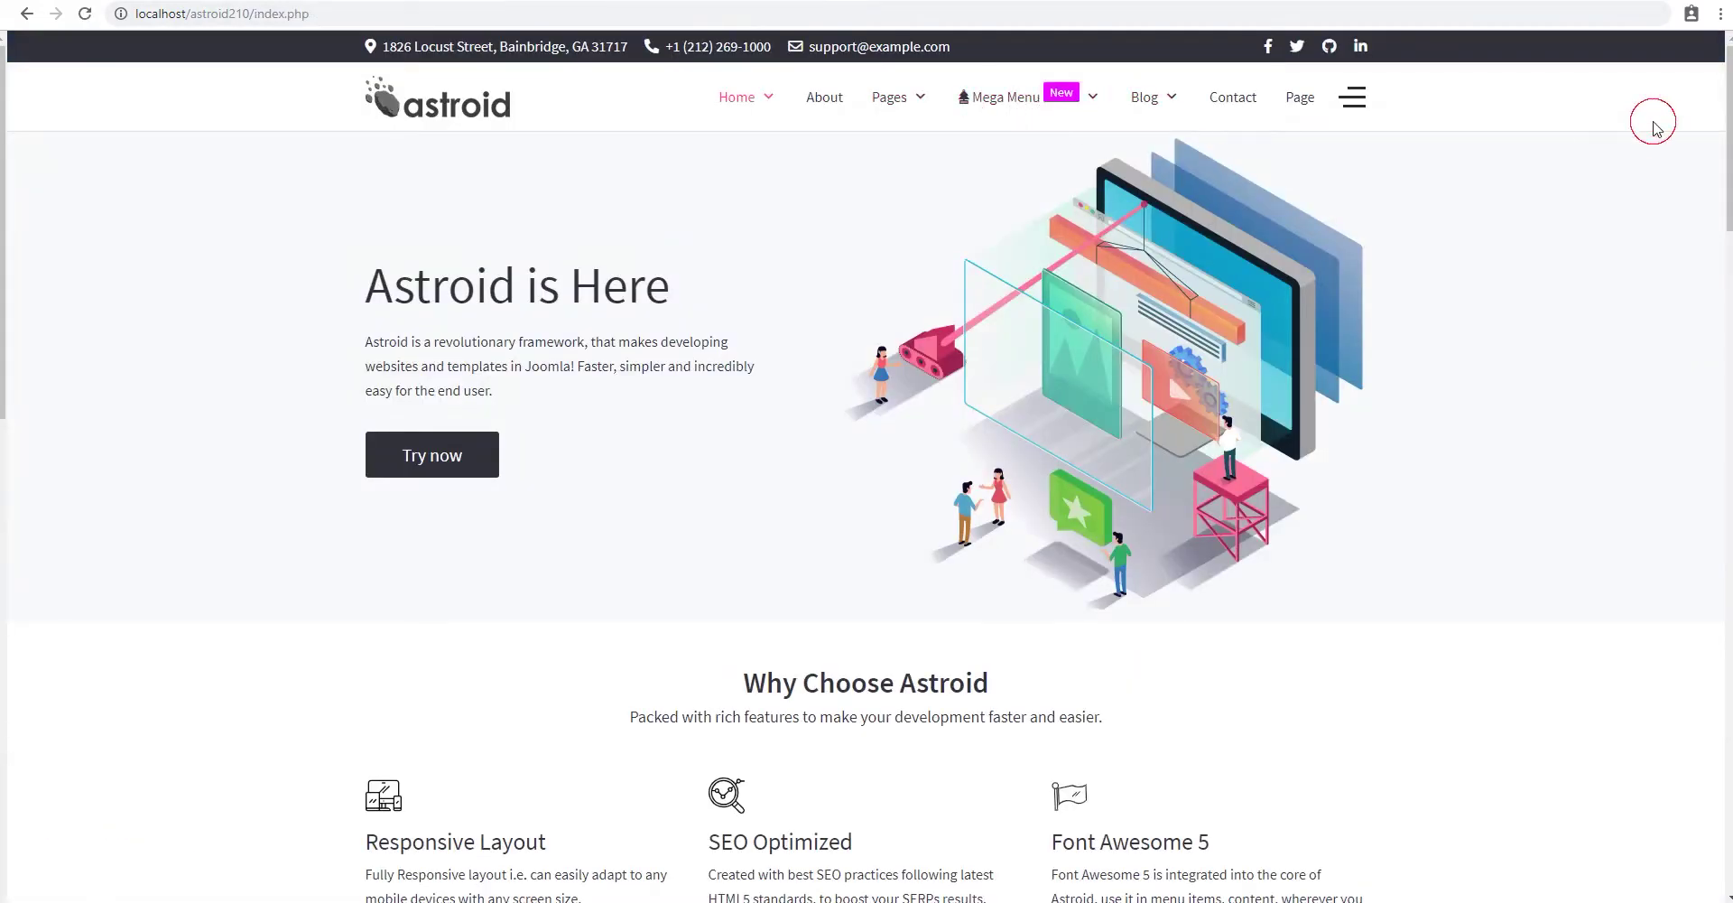
key(F5)
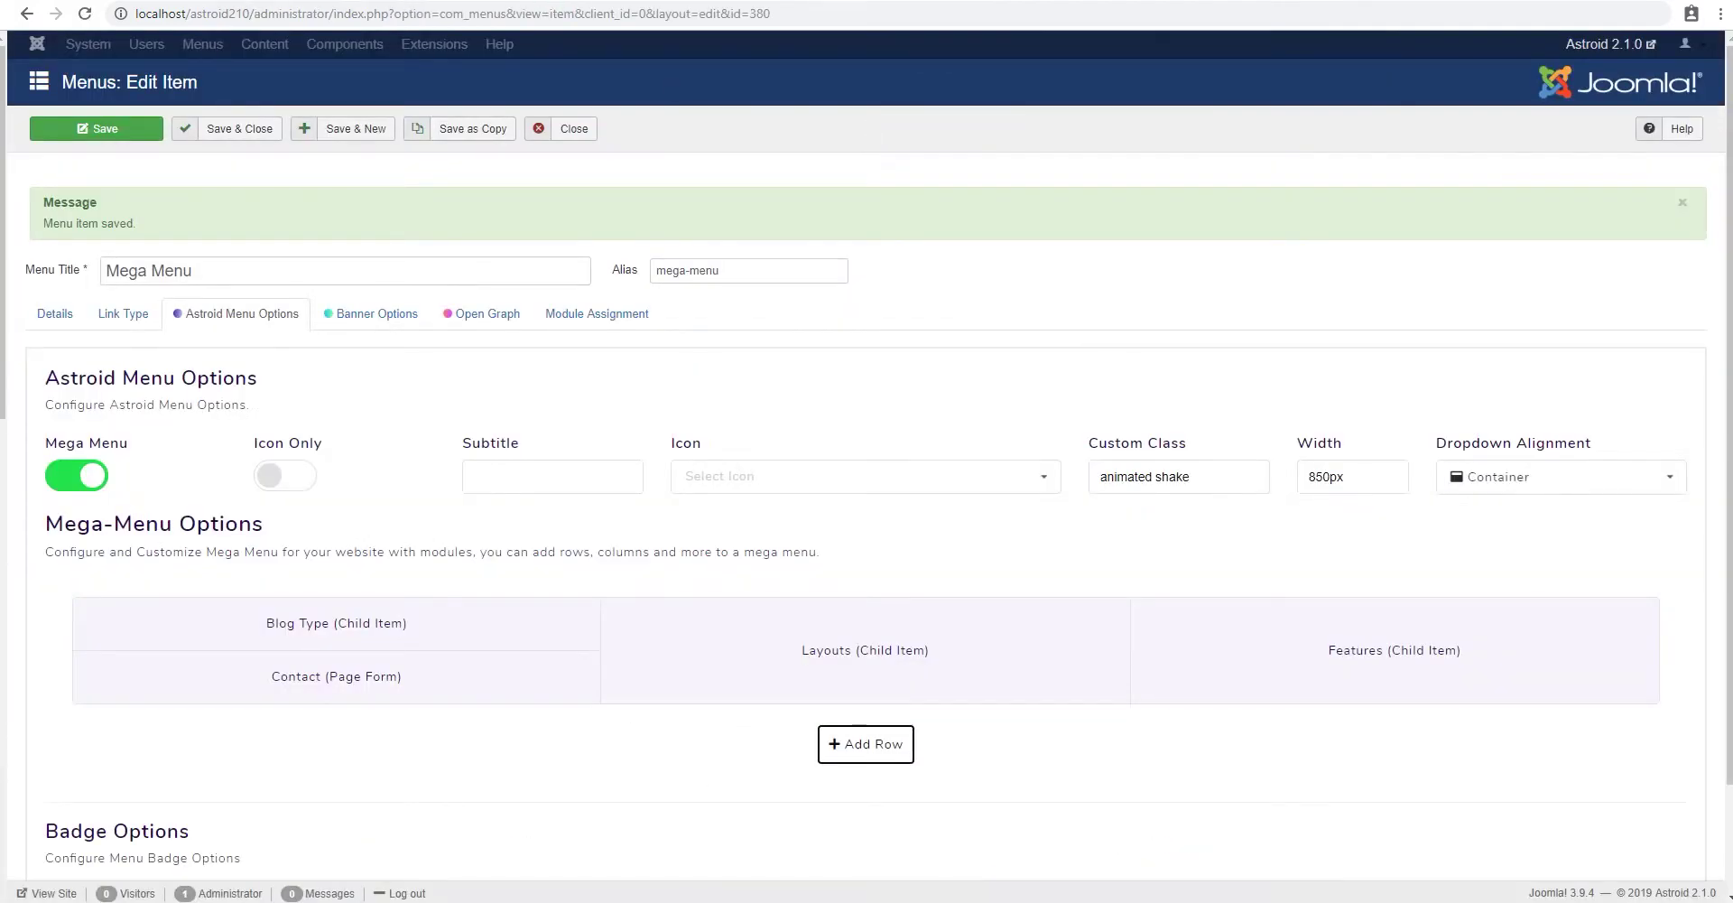
- Append 'infinite' to the custom class and save the menu item again
click(1225, 468)
text(infinite)
click(126, 128)
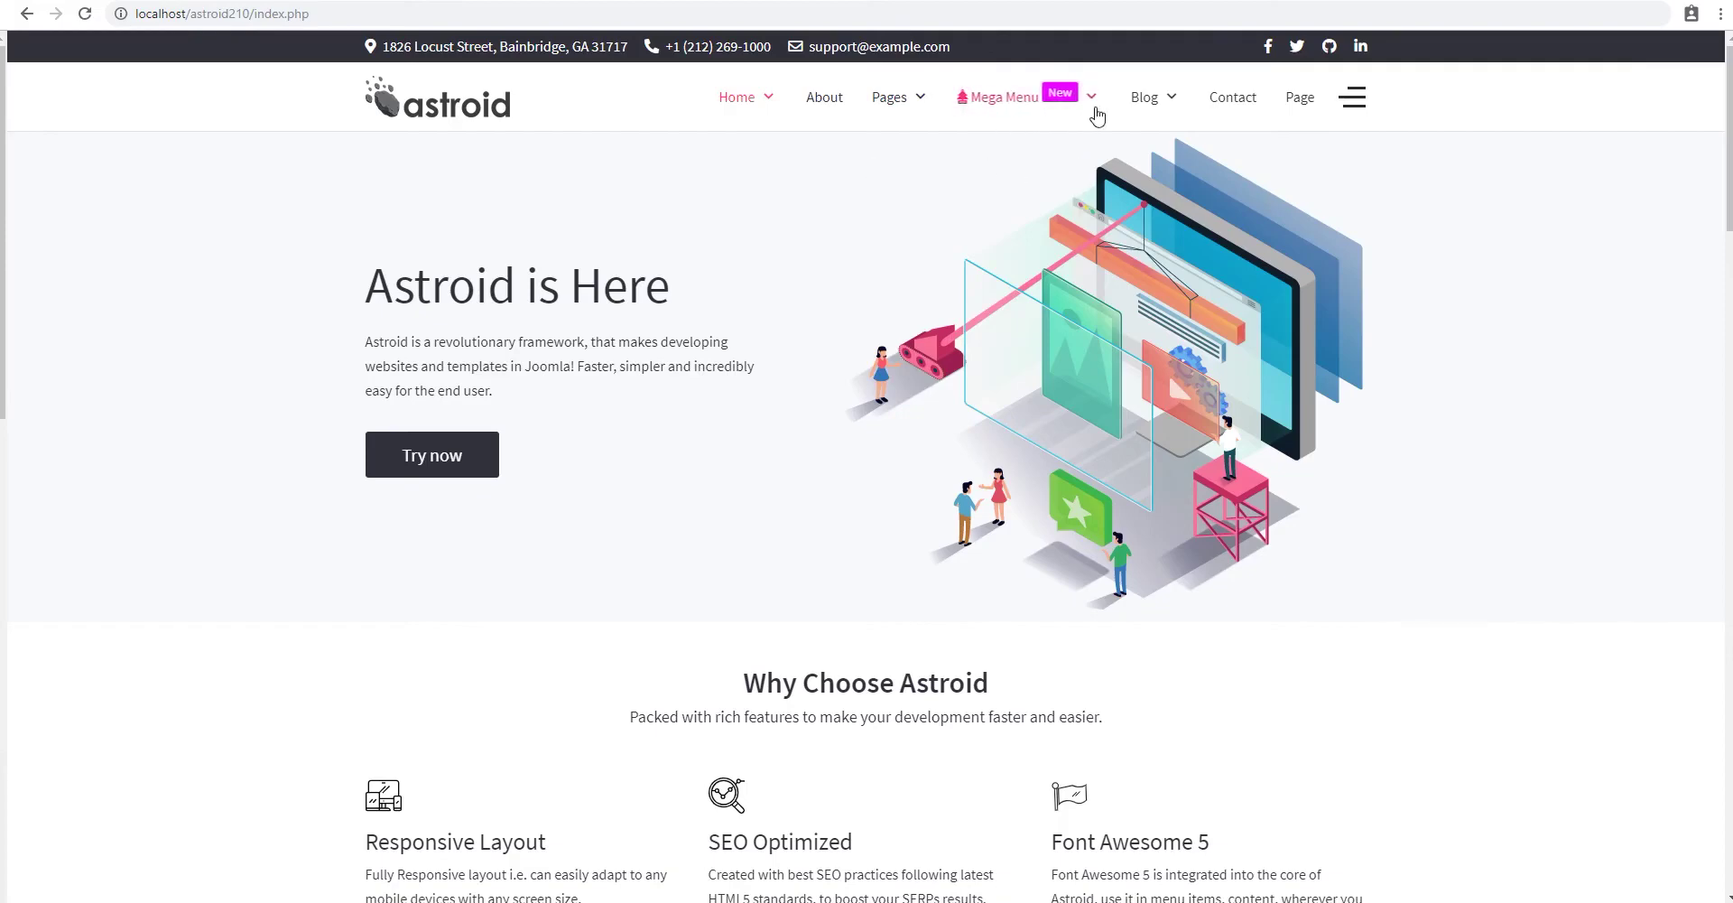
mouse_move(1094, 106)
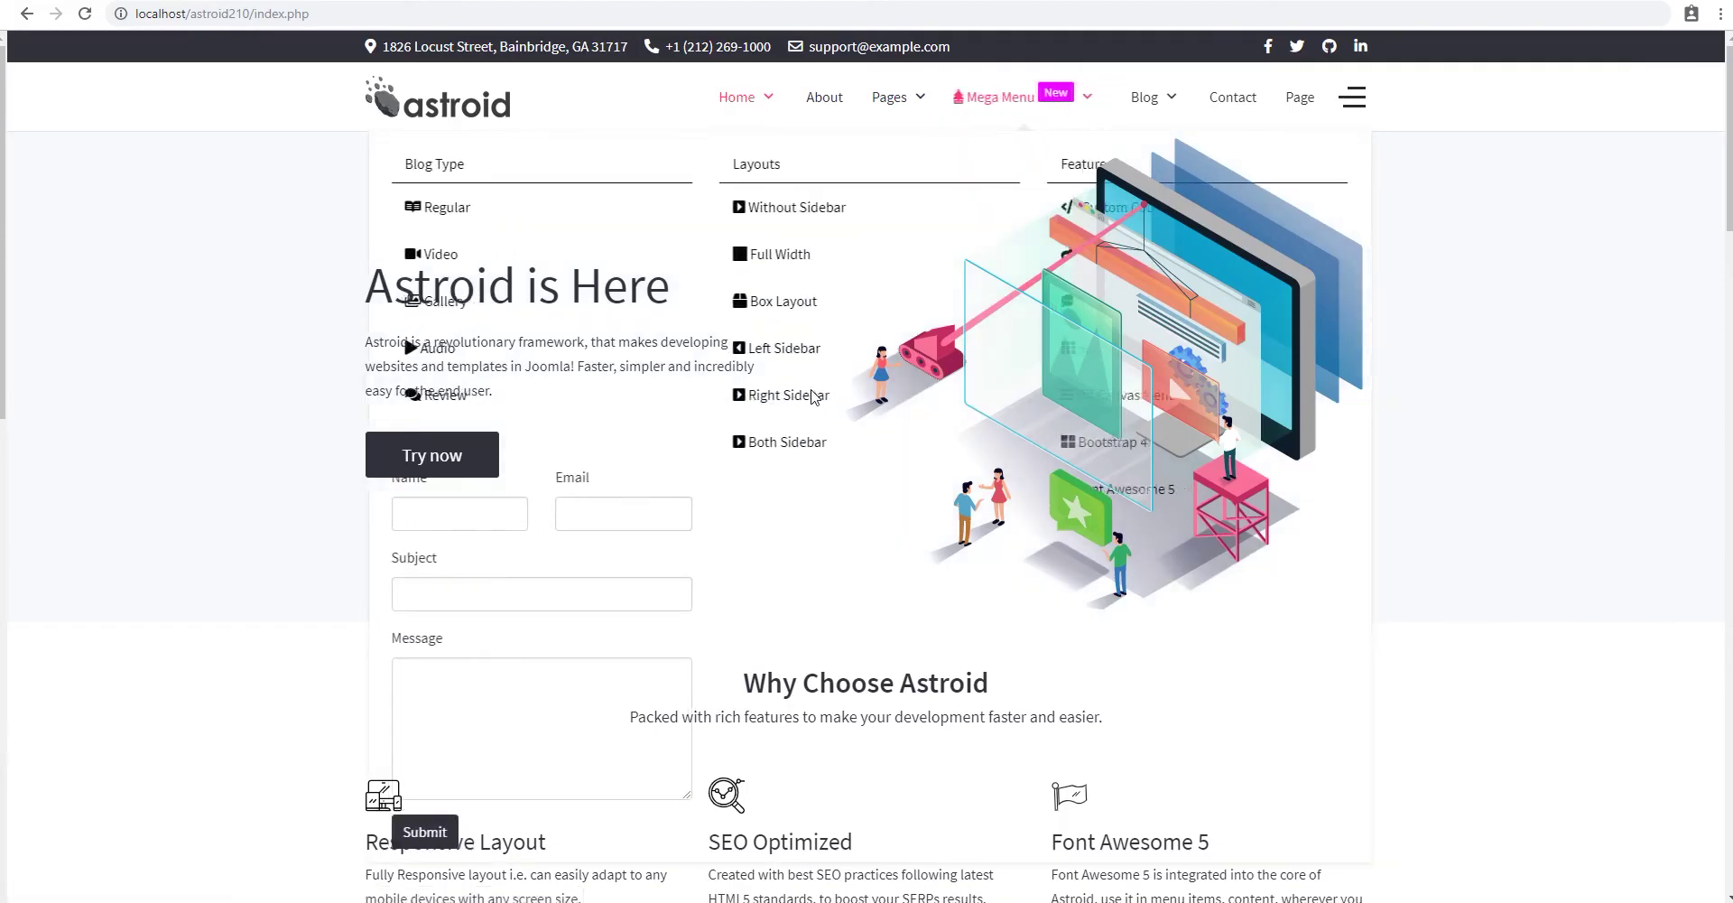
scroll(861, 377, down, 2)
scroll(860, 377, up, 2)
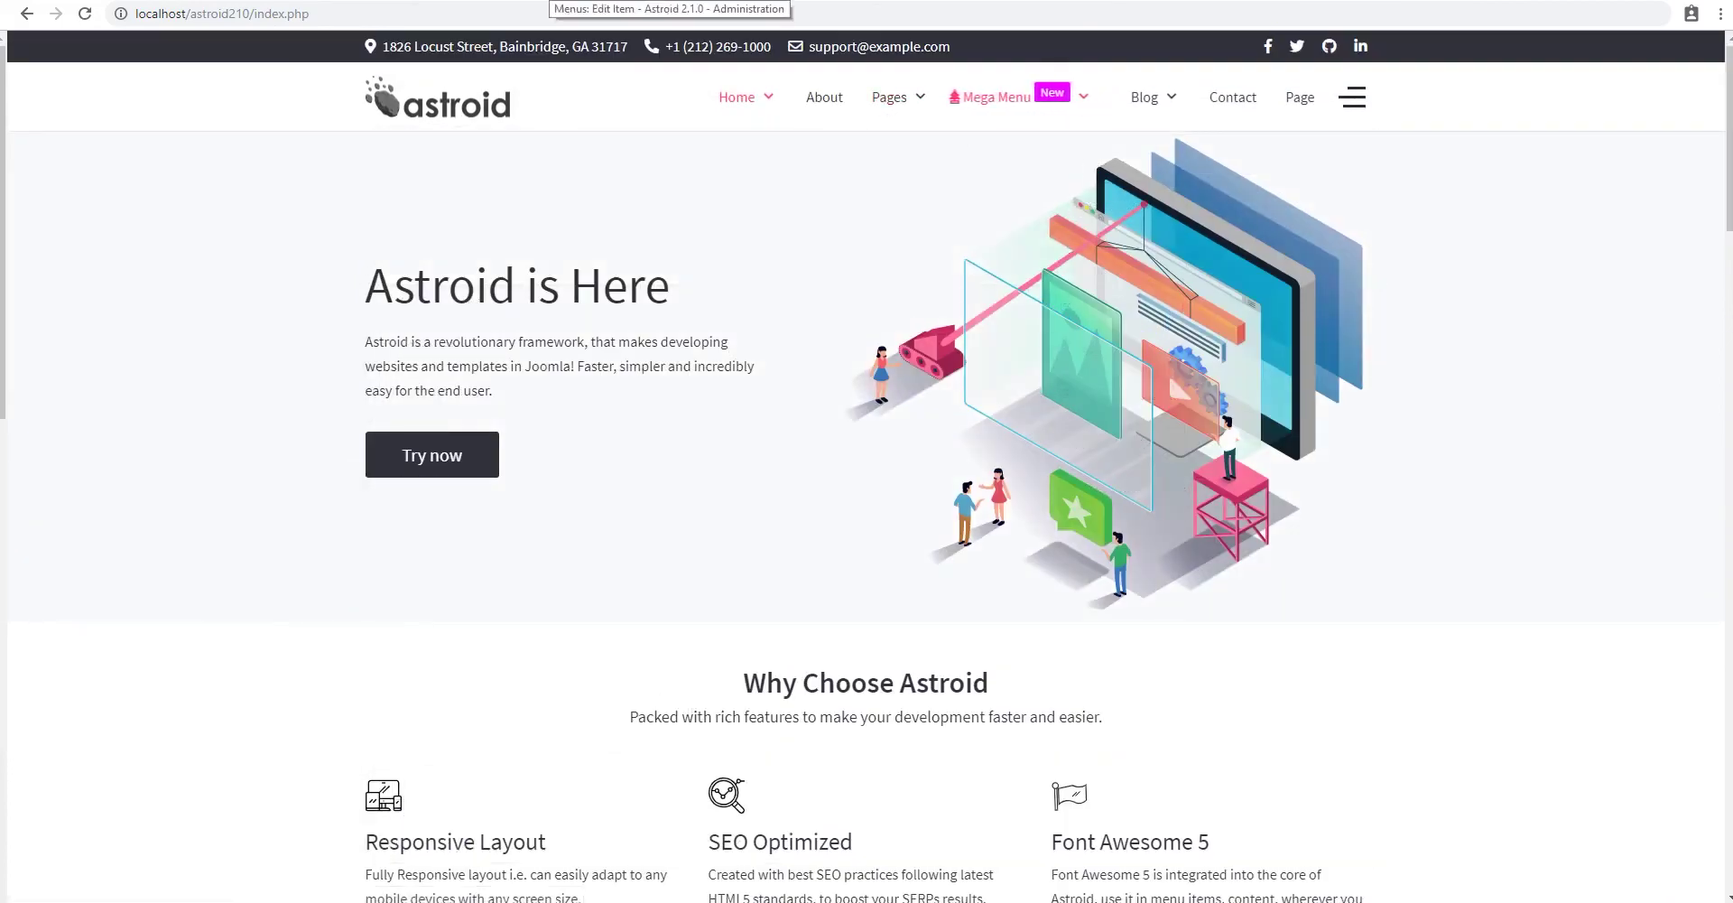
key(ctrl+Tab)
key(ctrl+shift+Tab)
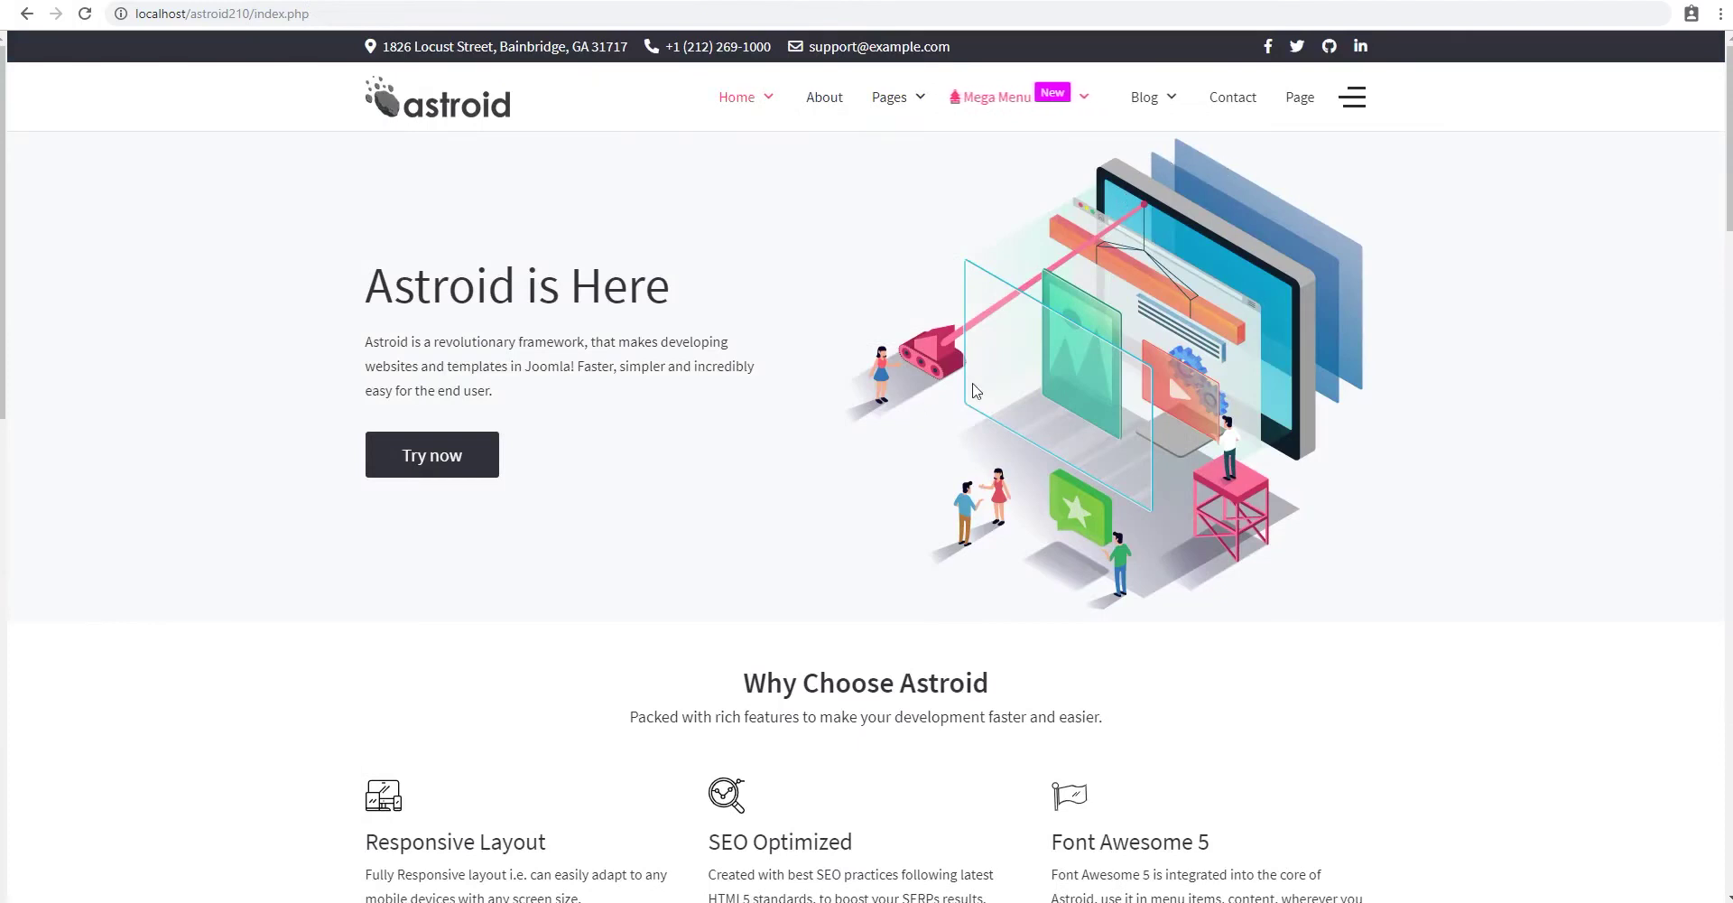